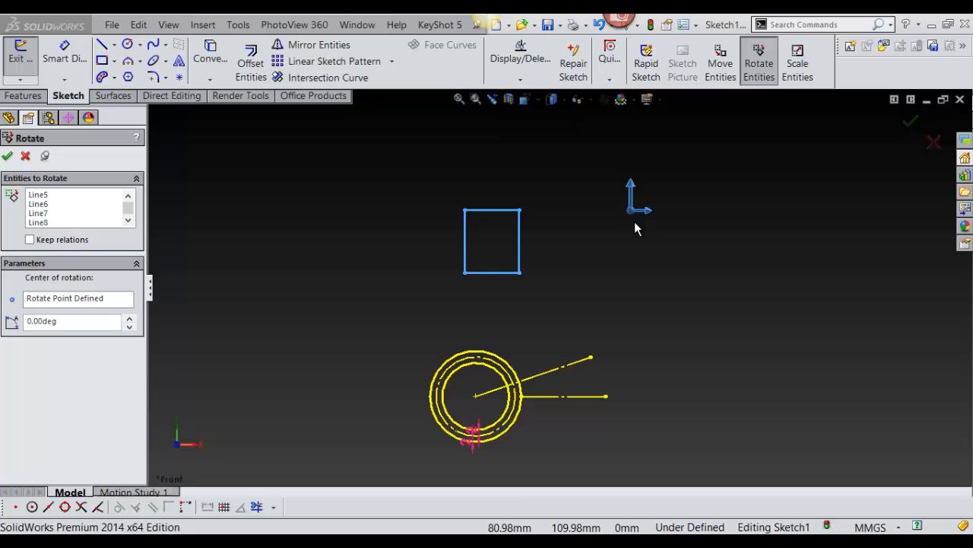
# Step: Close the open part without saving its changes and create a new part document
pyautogui.moveTo(637, 228)
pyautogui.mouseDown()
pyautogui.moveTo(666, 247)
pyautogui.moveTo(660, 203)
pyautogui.mouseUp()
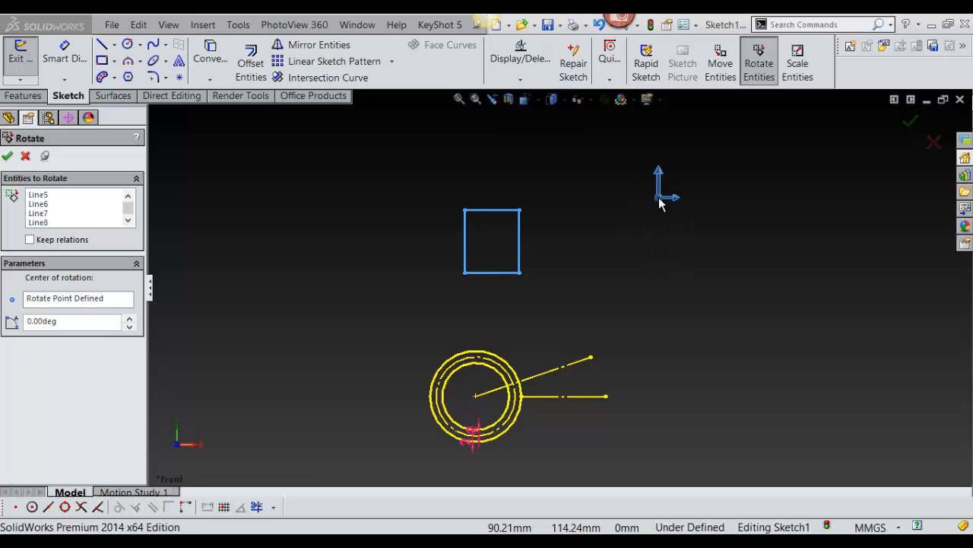
pyautogui.moveTo(658, 195)
pyautogui.mouseDown()
pyautogui.moveTo(677, 252)
pyautogui.moveTo(728, 280)
pyautogui.moveTo(456, 202)
pyautogui.moveTo(411, 220)
pyautogui.moveTo(202, 216)
pyautogui.mouseUp()
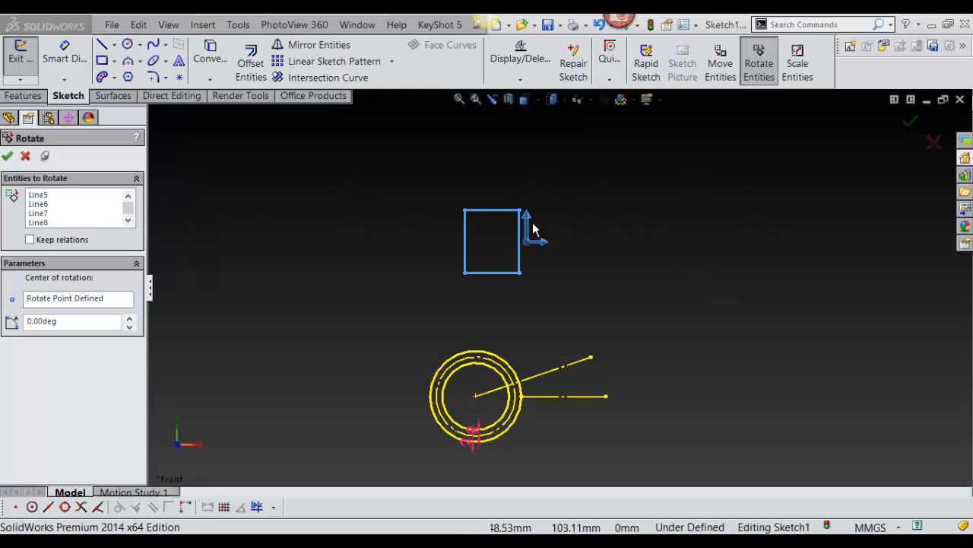
pyautogui.click(960, 101)
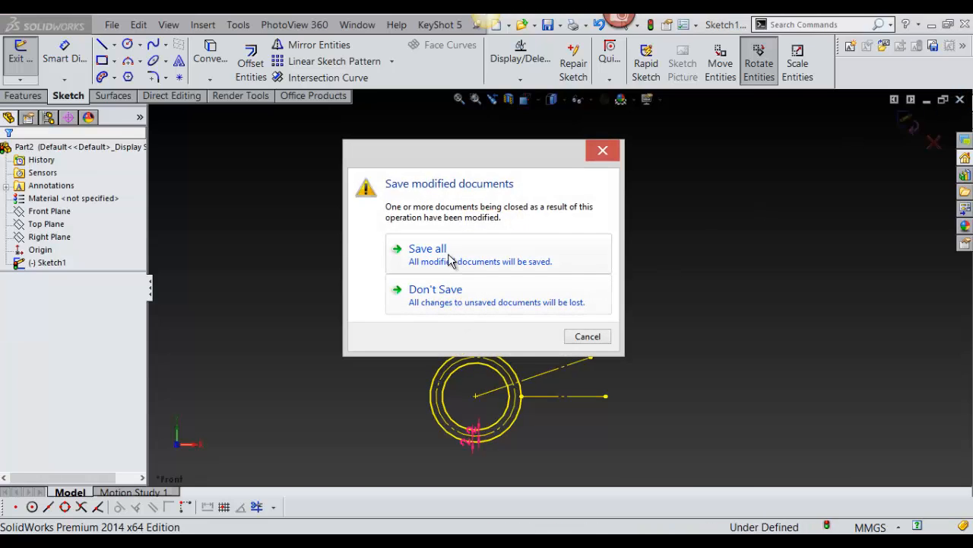
pyautogui.click(457, 292)
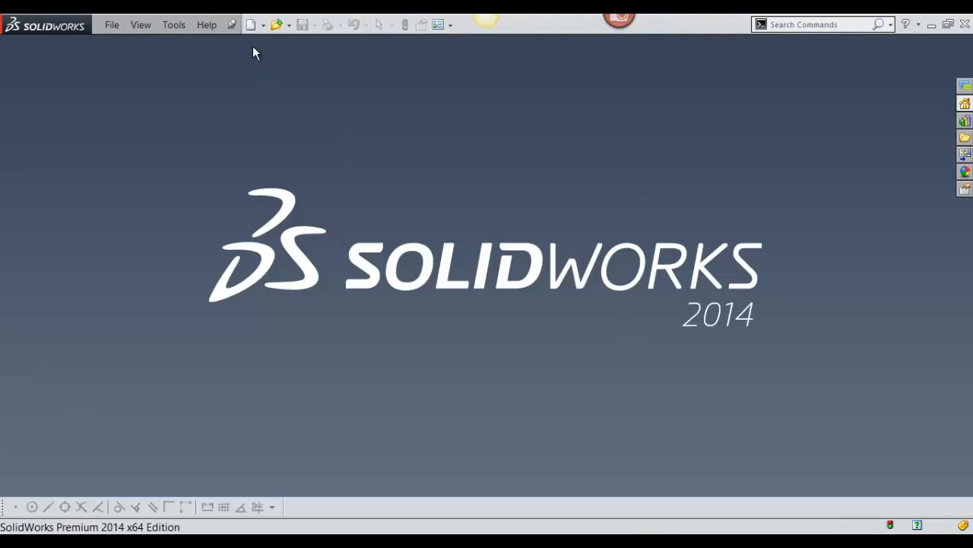
pyautogui.click(250, 24)
pyautogui.click(624, 167)
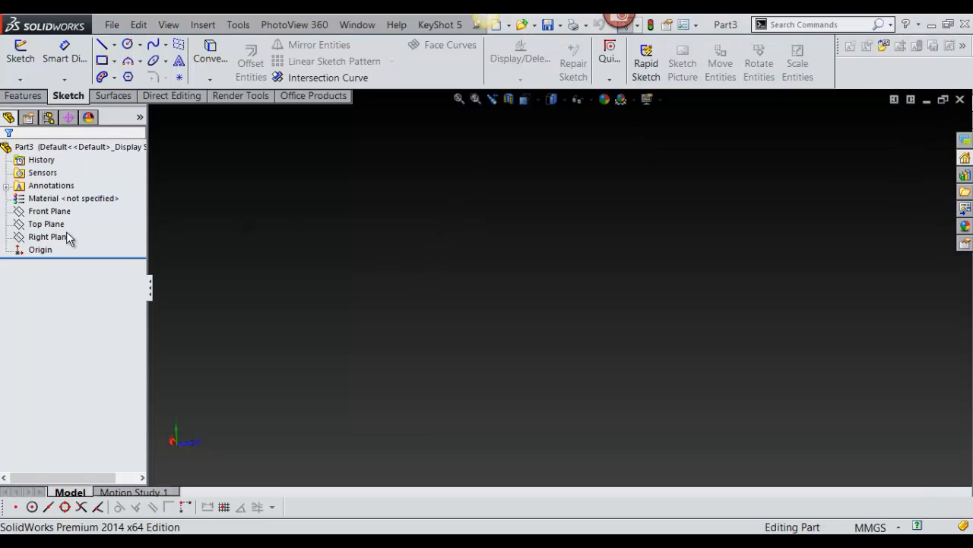
# Step: Preview the orientation of the Front, Top and Right planes in the new part
pyautogui.click(54, 213)
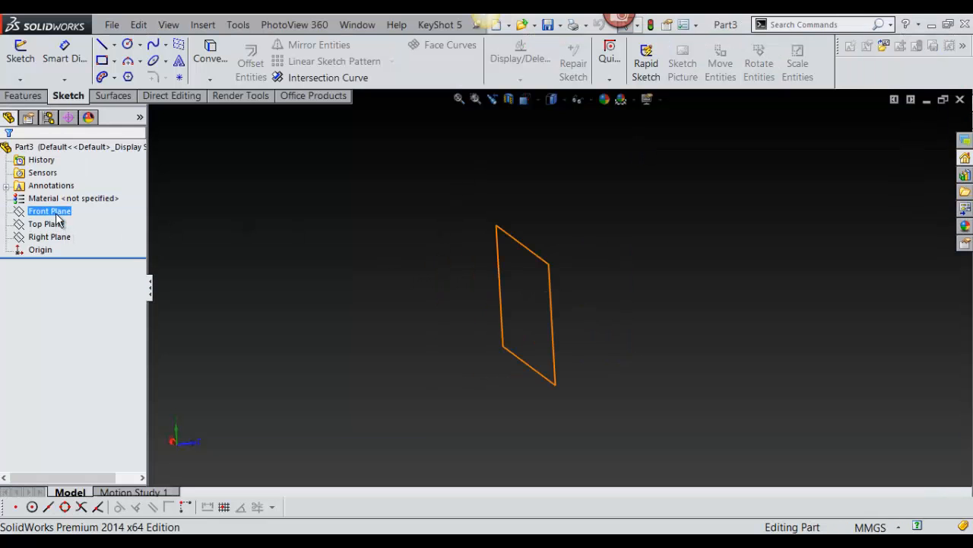
pyautogui.click(57, 222)
pyautogui.click(54, 213)
pyautogui.click(53, 223)
pyautogui.click(52, 237)
pyautogui.click(50, 212)
pyautogui.click(53, 237)
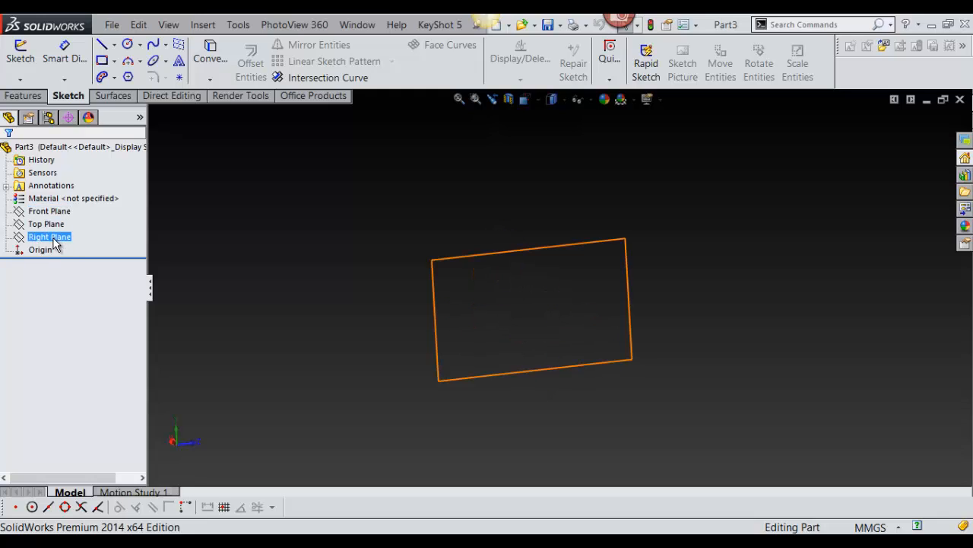
pyautogui.click(54, 224)
# Step: Start a new sketch on the Front Plane
pyautogui.click(52, 211)
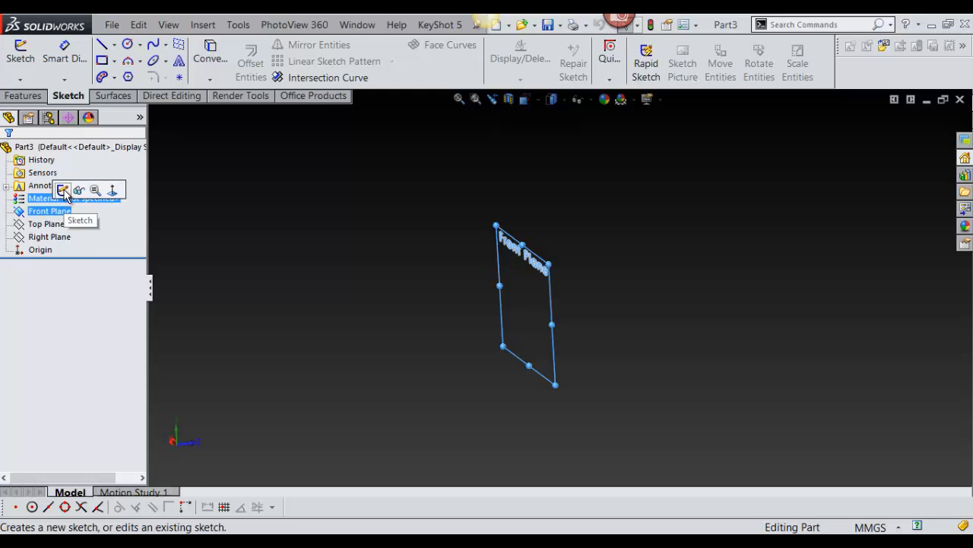
pyautogui.click(62, 190)
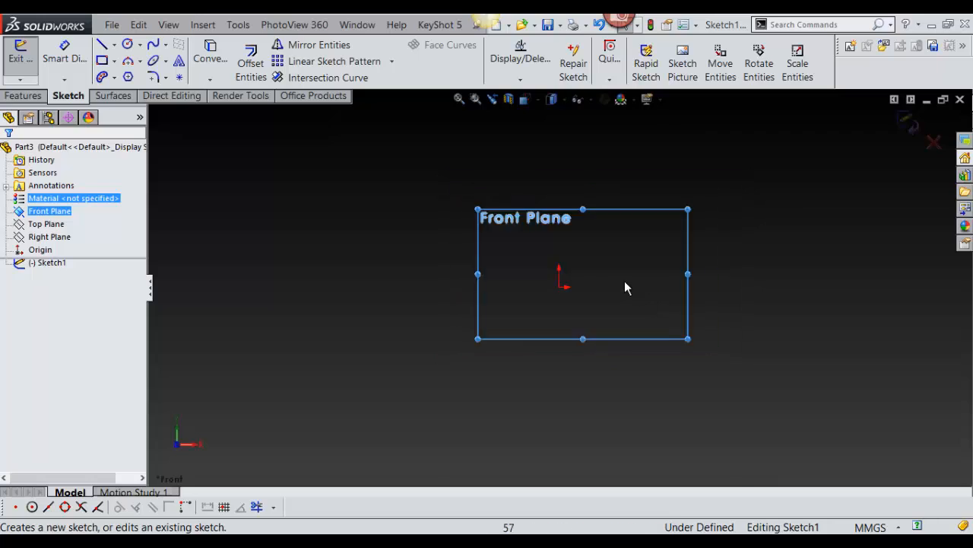
pyautogui.click(19, 213)
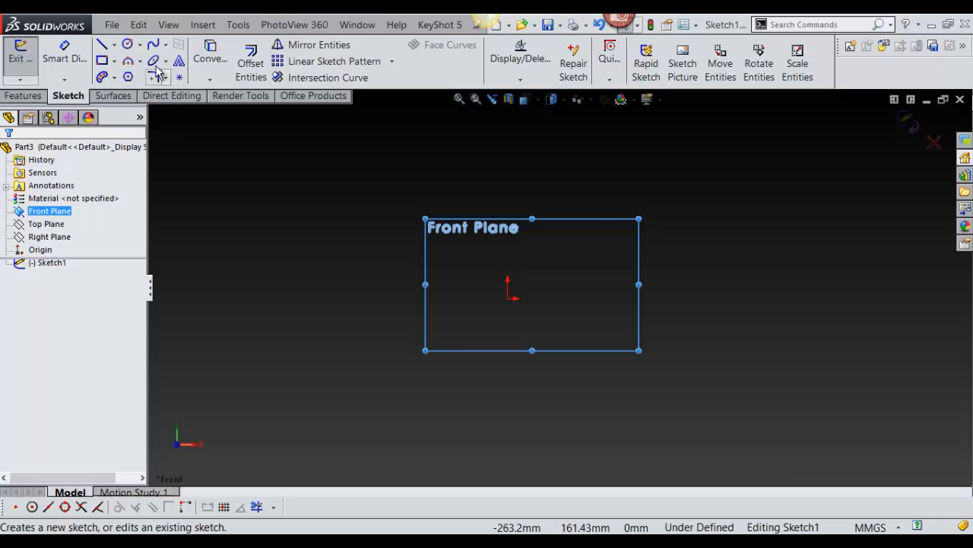
# Step: Sketch a closed, wide rectangle about 82 mm high around the origin from four connected horizontal and vertical lines
pyautogui.click(102, 45)
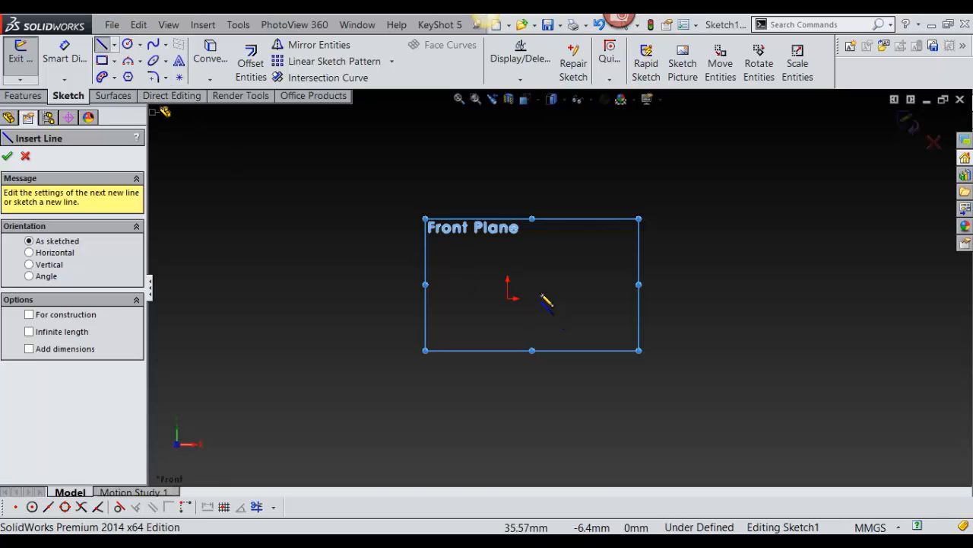
pyautogui.click(482, 264)
pyautogui.click(679, 264)
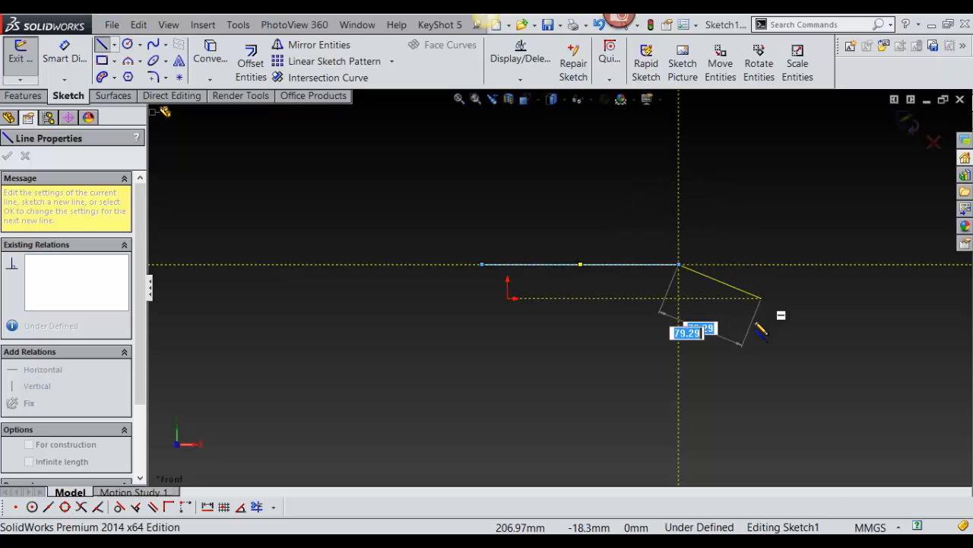
pyautogui.click(679, 364)
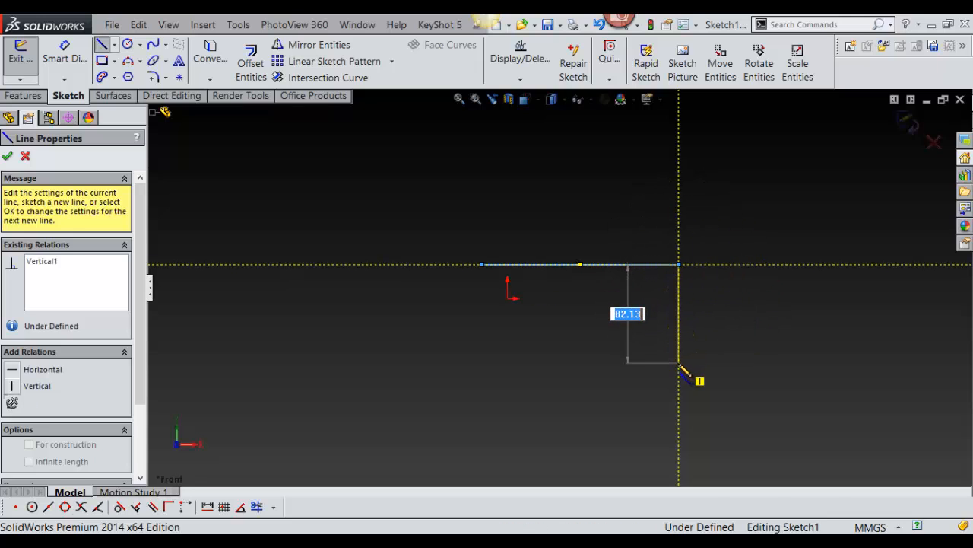
pyautogui.click(482, 363)
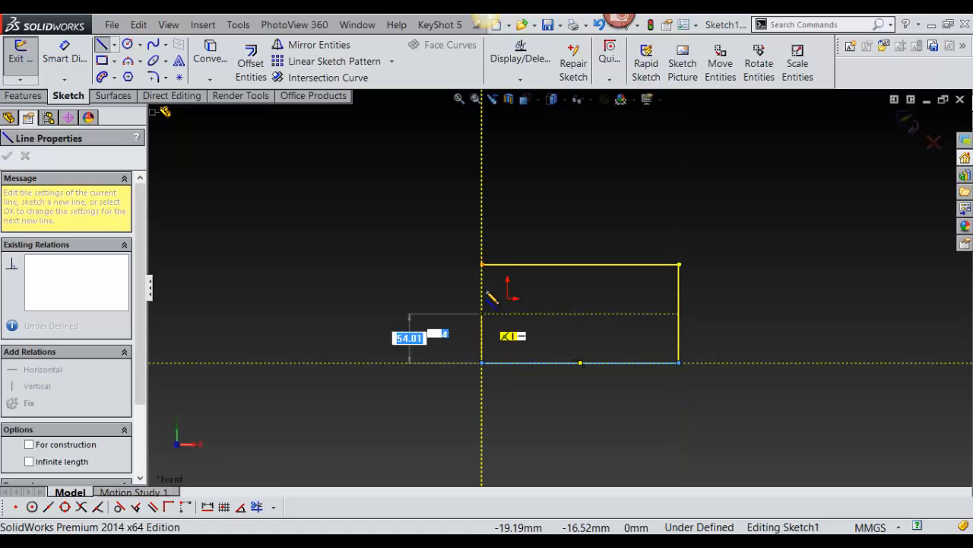
pyautogui.click(482, 264)
pyautogui.scroll(-3, 631, 231)
pyautogui.scroll(3, 631, 229)
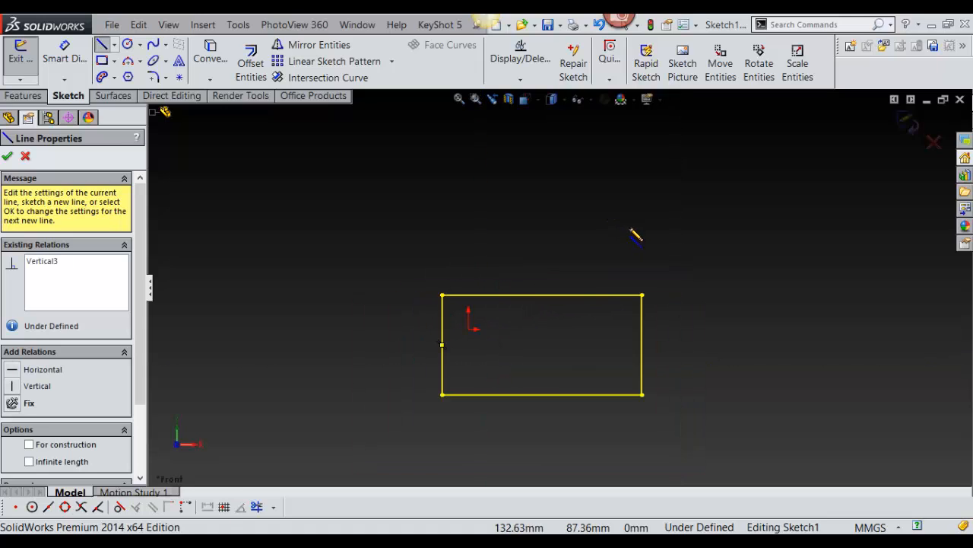
# Step: Sketch a separate horizontal line about 169 mm long above the rectangle, starting in line with its left side
pyautogui.click(443, 227)
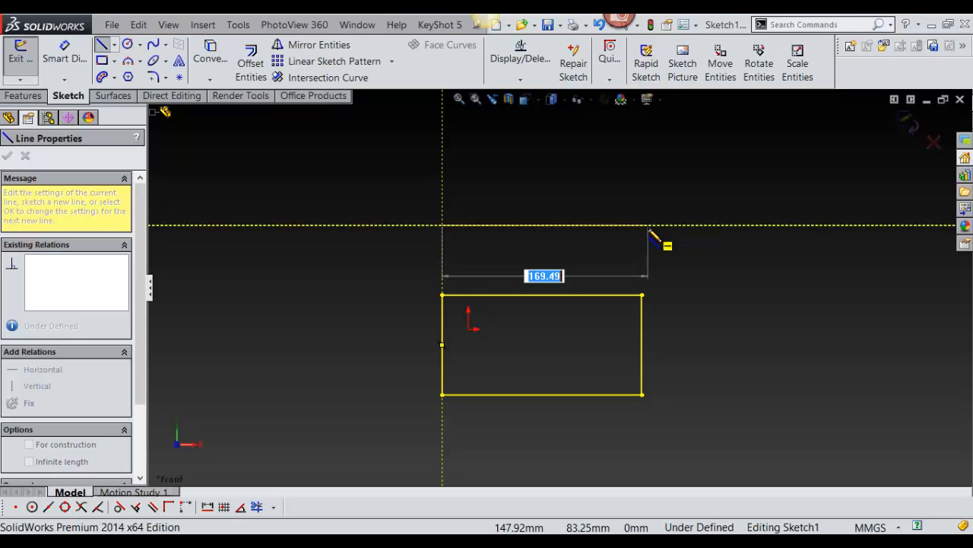
pyautogui.doubleClick(649, 226)
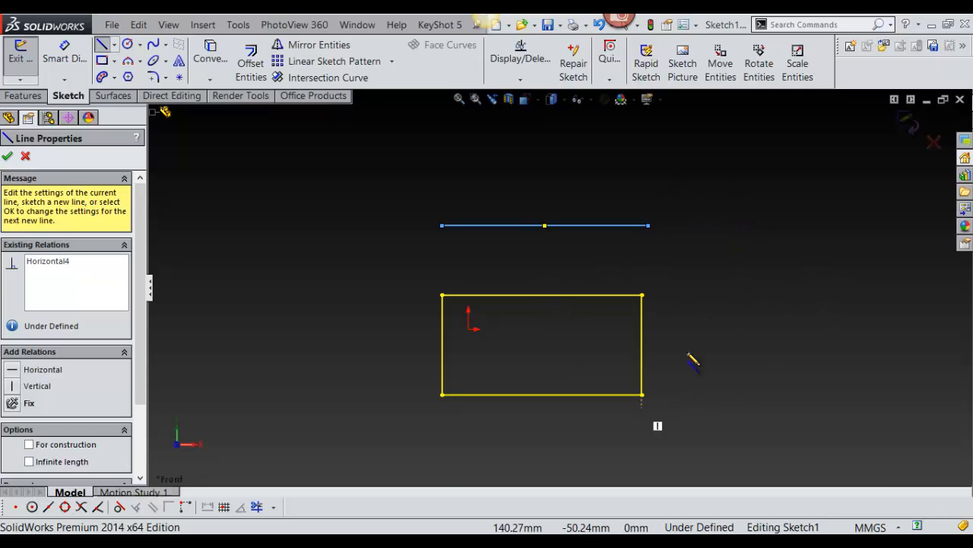
pyautogui.scroll(-3, 576, 295)
pyautogui.scroll(3, 577, 297)
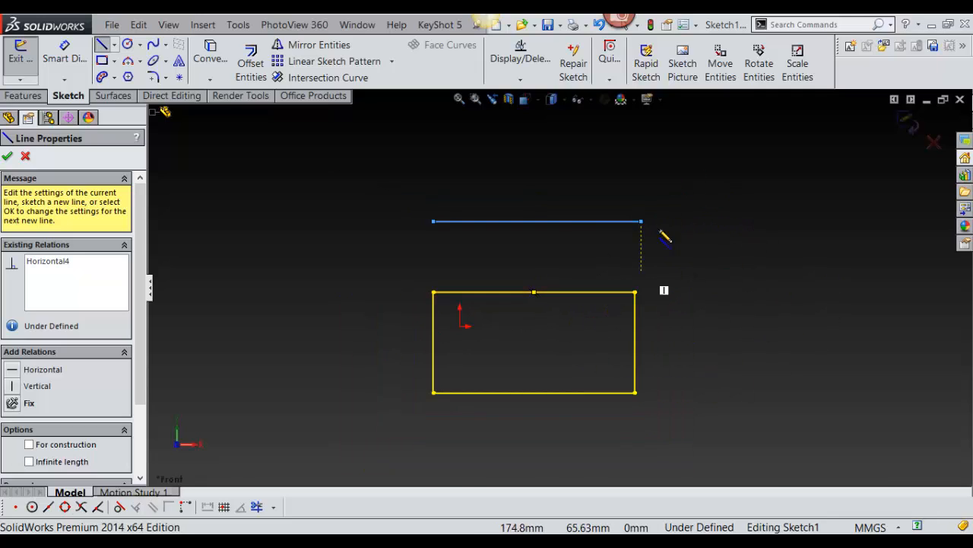
pyautogui.scroll(-2, 563, 209)
pyautogui.scroll(3, 565, 239)
pyautogui.scroll(-2, 555, 290)
pyautogui.scroll(3, 559, 292)
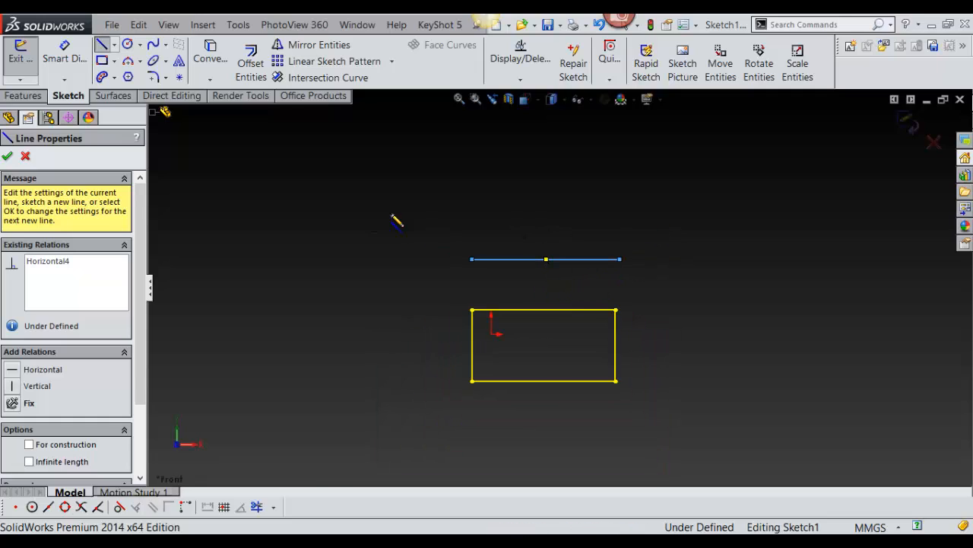
# Step: Draw a horizontal centerline between the midpoints of the rectangle's left and right sides
pyautogui.click(114, 46)
pyautogui.click(116, 77)
pyautogui.scroll(-3, 631, 347)
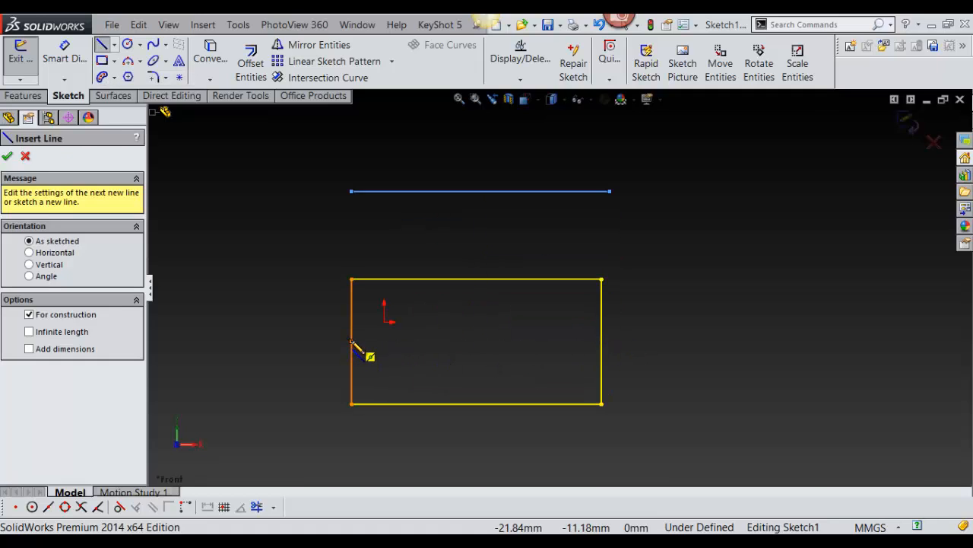
pyautogui.click(352, 341)
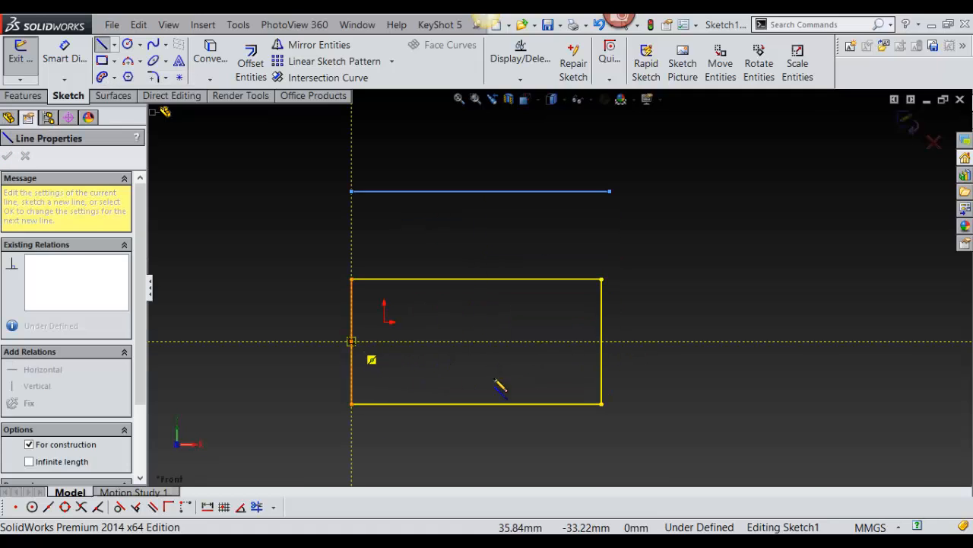
pyautogui.click(601, 341)
pyautogui.press('Escape')
pyautogui.scroll(-2, 485, 340)
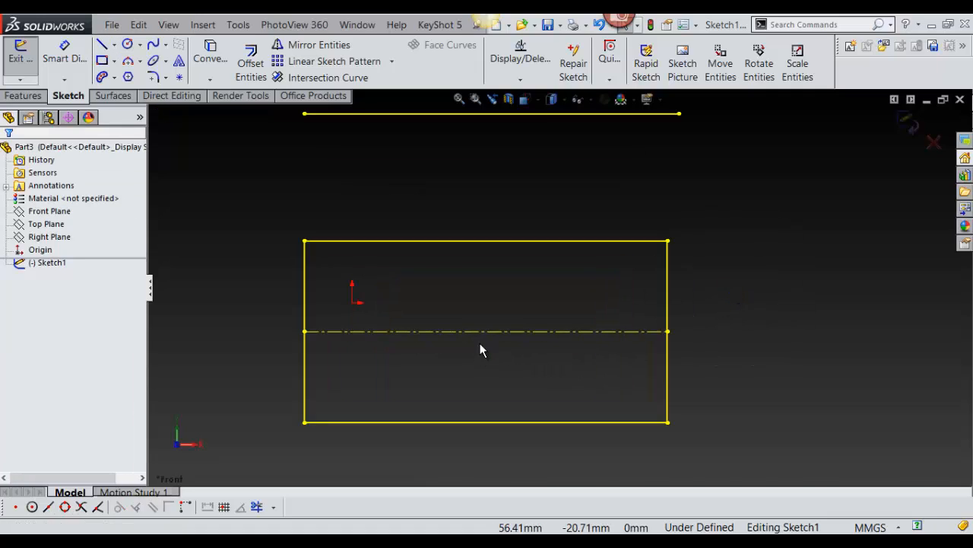
pyautogui.scroll(2, 505, 325)
# Step: Place a sketch point at the midpoint of the rectangle's horizontal centerline
pyautogui.moveTo(718, 297); pyautogui.dragTo(659, 373, button='right')
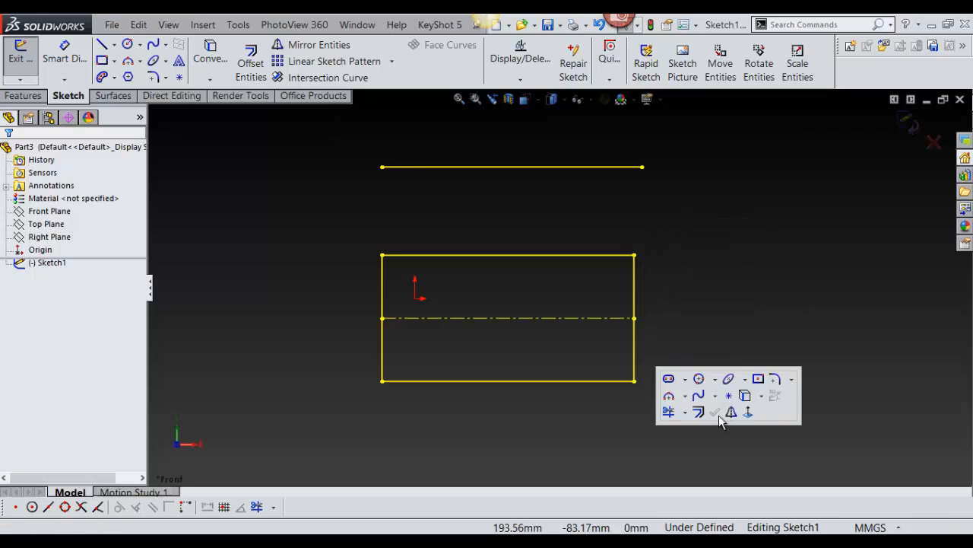
pyautogui.click(723, 414)
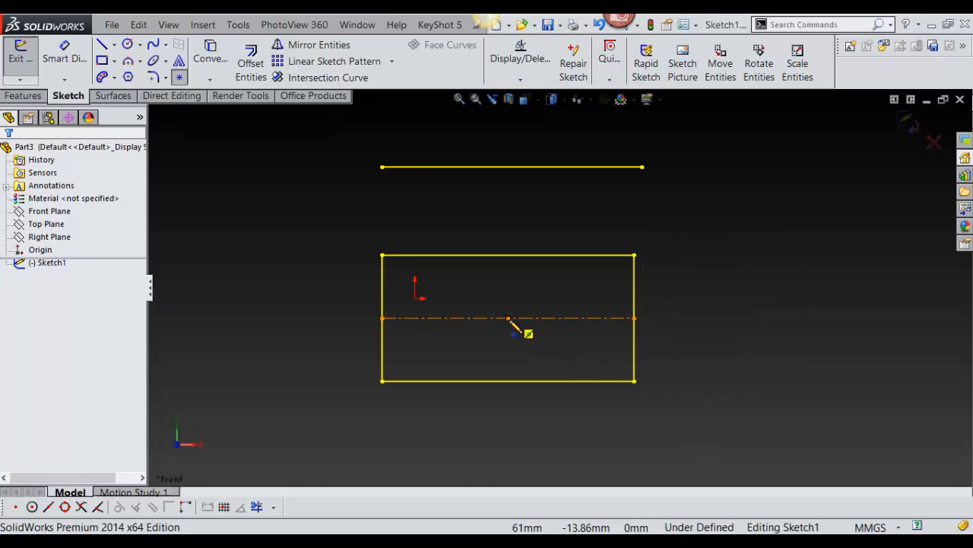
pyautogui.click(509, 318)
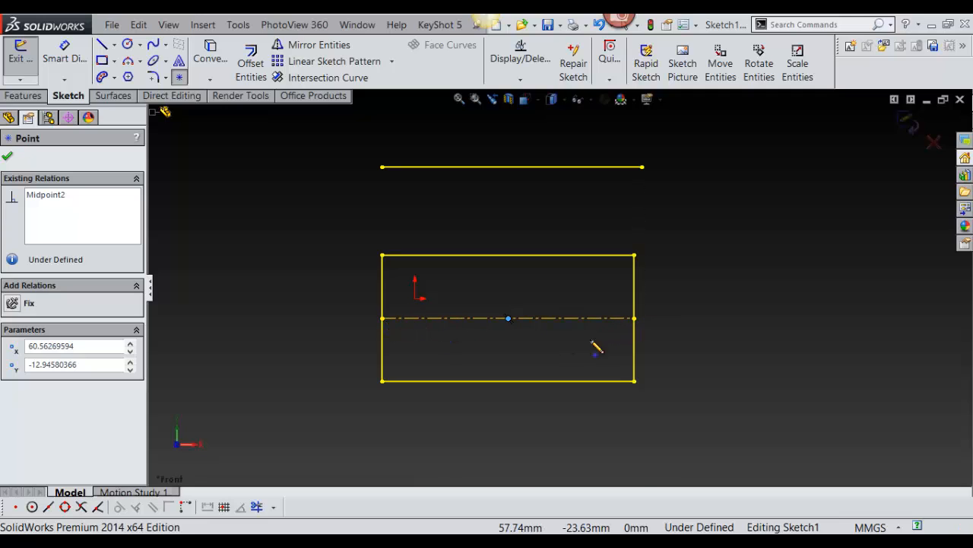
# Step: Draw a short vertical construction line to the right of the rectangle, starting level with its upper edge
pyautogui.moveTo(753, 248); pyautogui.dragTo(685, 246, button='right')
pyautogui.moveTo(806, 314); pyautogui.dragTo(808, 316, button='right')
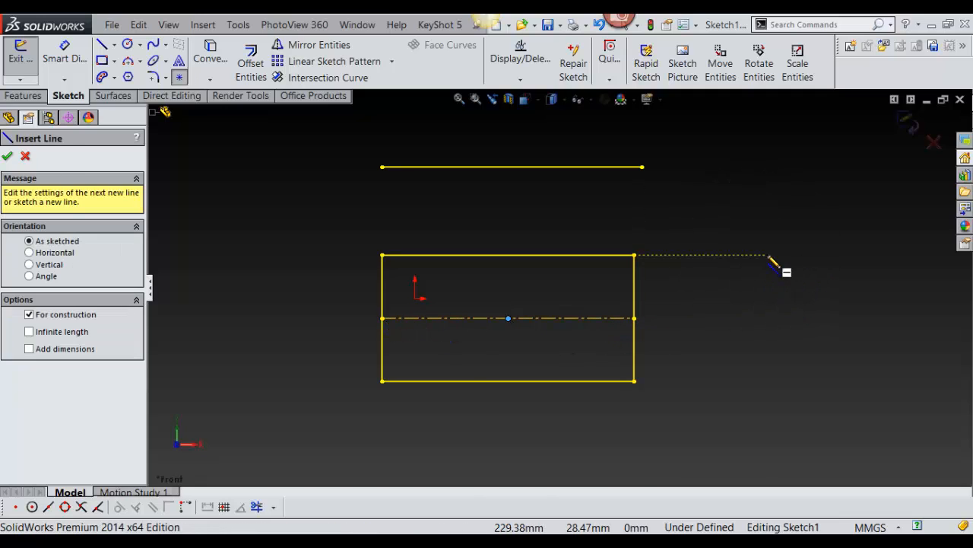
pyautogui.moveTo(767, 255); pyautogui.dragTo(768, 287)
pyautogui.scroll(-4, 760, 287)
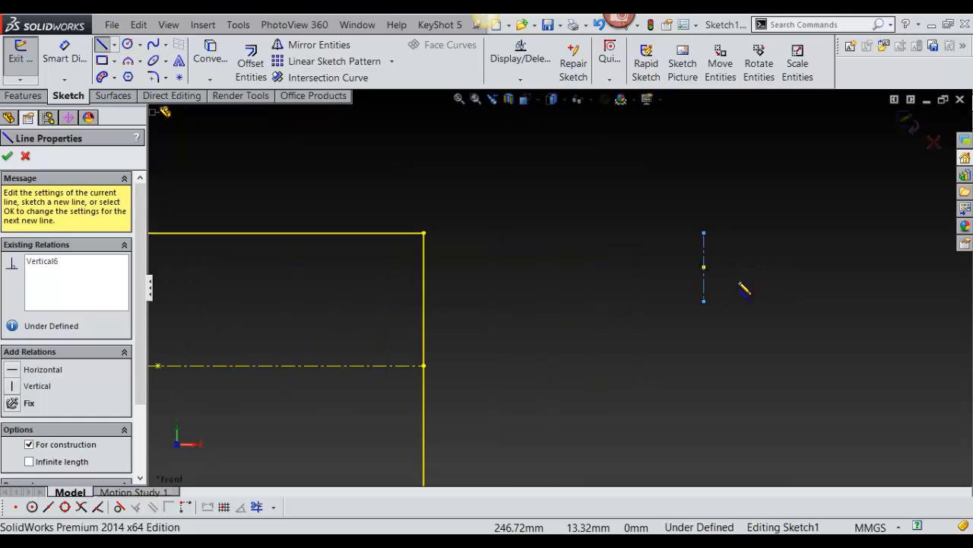
pyautogui.scroll(7, 684, 301)
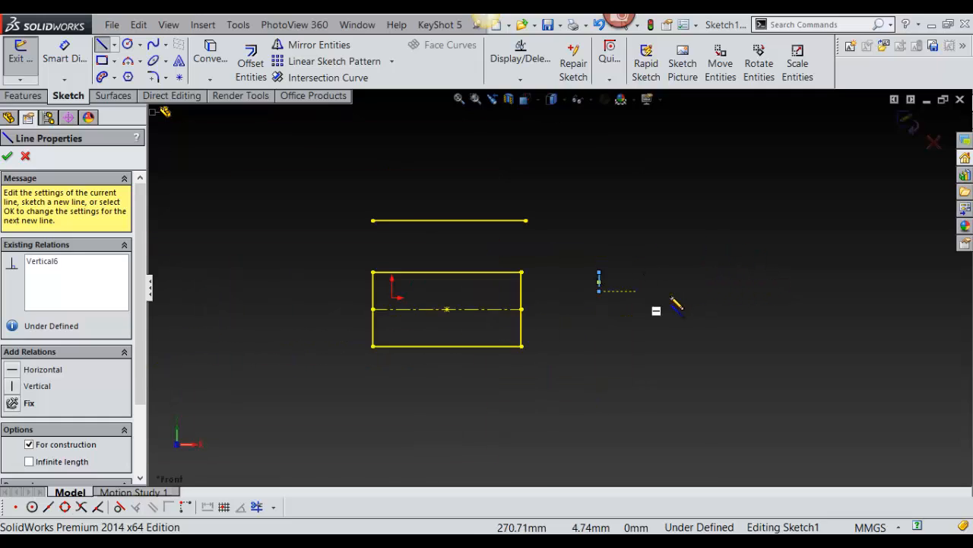
pyautogui.scroll(-3, 495, 304)
pyautogui.scroll(3, 554, 261)
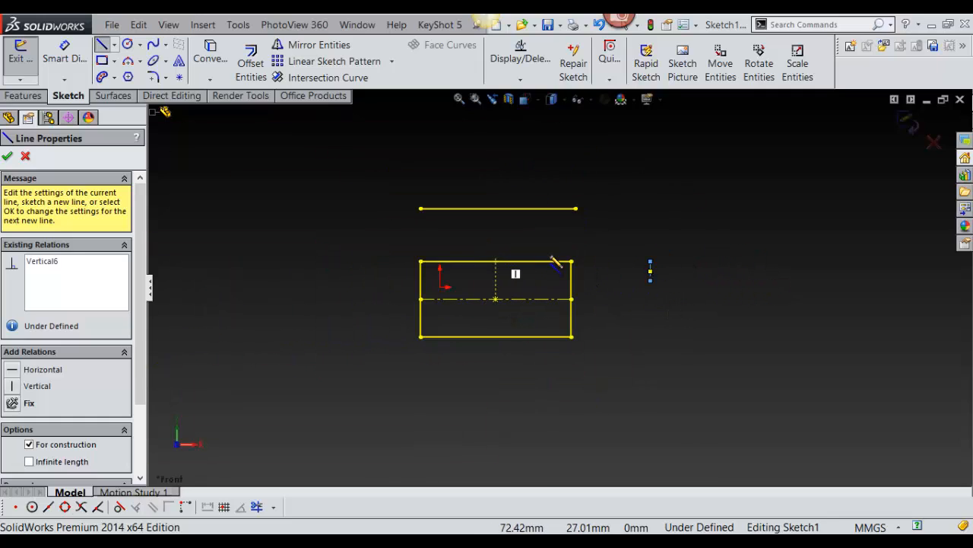
pyautogui.scroll(-2, 506, 247)
# Step: Draw a construction line from the midpoint of the separate upper line to the midpoint of the rectangle's top edge
pyautogui.moveTo(688, 204); pyautogui.dragTo(617, 200, button='right')
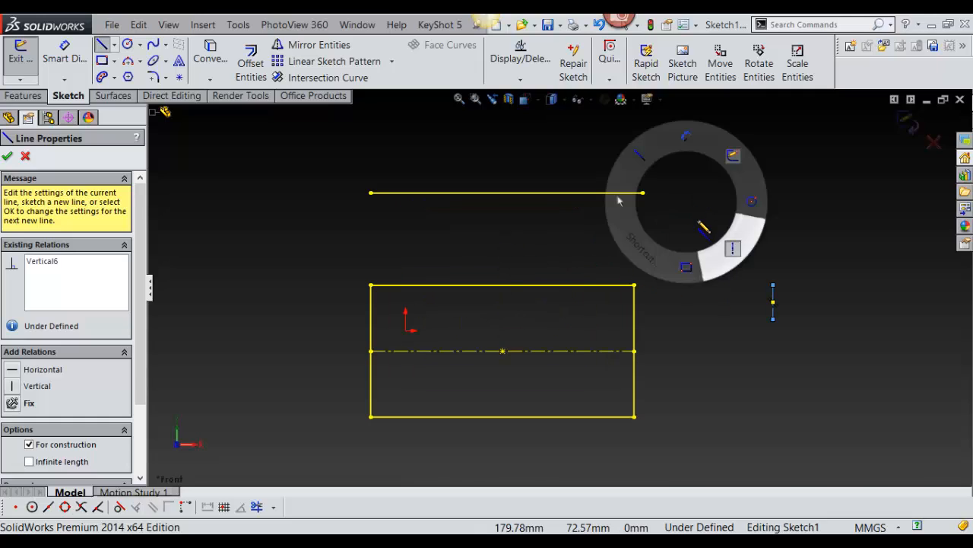
pyautogui.moveTo(693, 216); pyautogui.dragTo(727, 242, button='right')
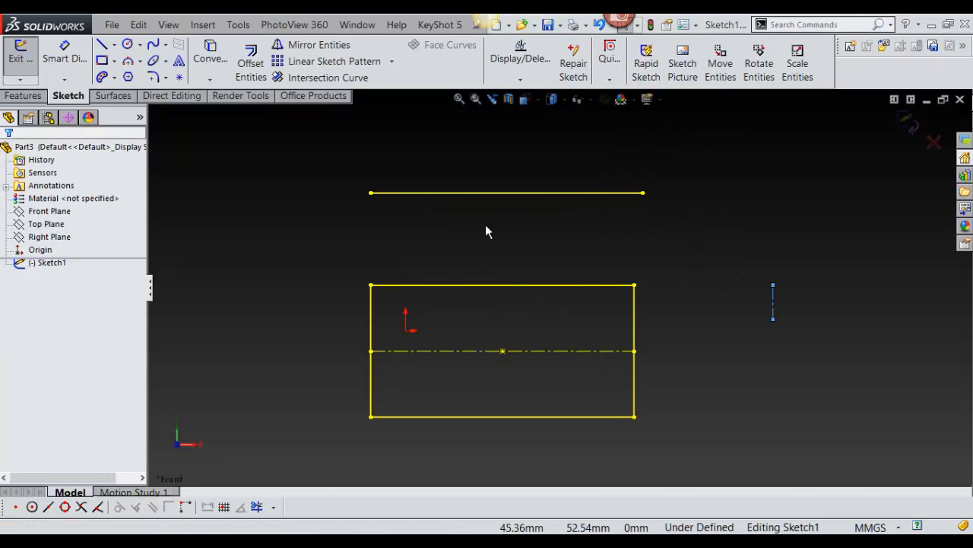
pyautogui.moveTo(647, 259); pyautogui.dragTo(702, 322, button='right')
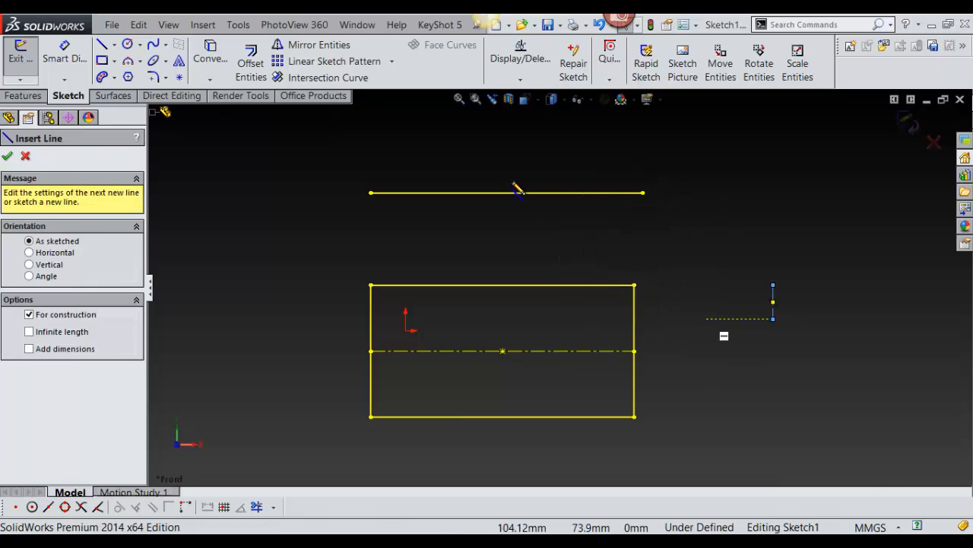
pyautogui.click(506, 193)
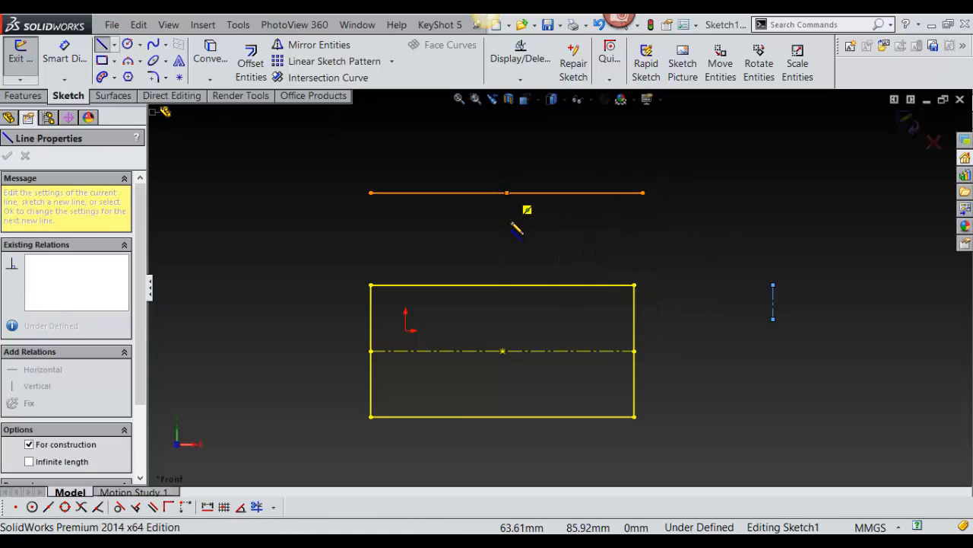
pyautogui.click(525, 282)
pyautogui.press('Escape')
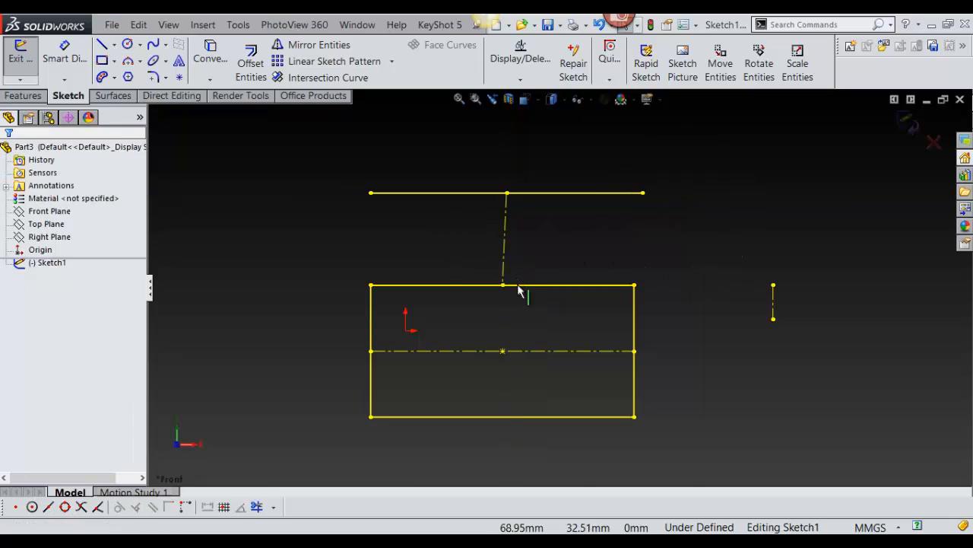
# Step: Make the construction line joining the upper line to the rectangle vertical, and shorten and lower the upper line by its right endpoint
pyautogui.click(504, 230)
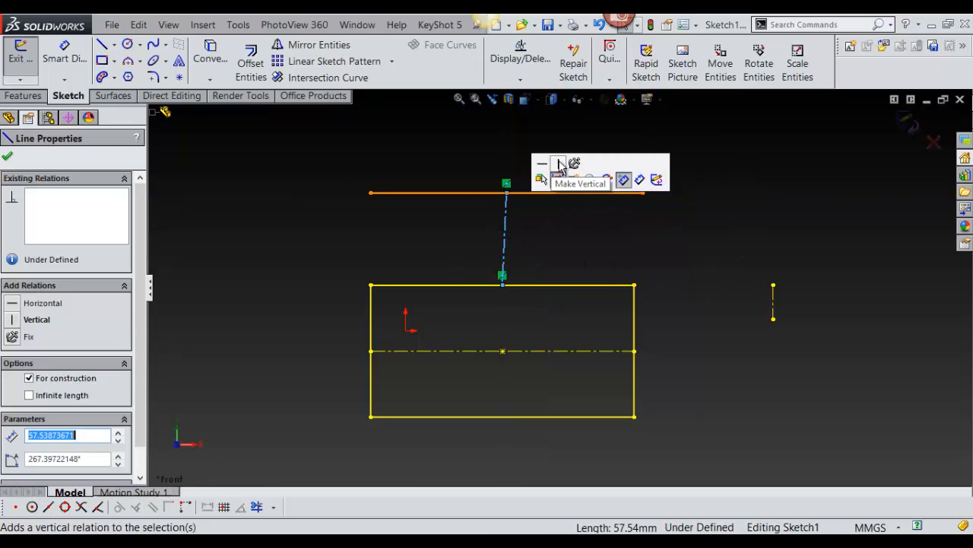
pyautogui.click(559, 163)
pyautogui.scroll(-2, 524, 201)
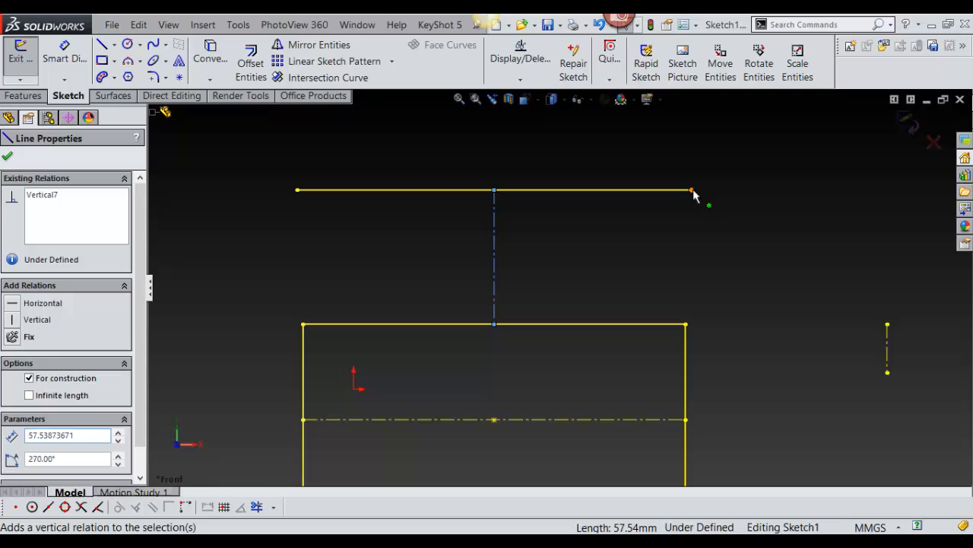
pyautogui.moveTo(693, 190)
pyautogui.mouseDown()
pyautogui.moveTo(619, 200)
pyautogui.moveTo(754, 200)
pyautogui.moveTo(523, 208)
pyautogui.moveTo(637, 235)
pyautogui.moveTo(647, 151)
pyautogui.moveTo(715, 220)
pyautogui.moveTo(619, 152)
pyautogui.moveTo(626, 239)
pyautogui.moveTo(656, 218)
pyautogui.mouseUp()
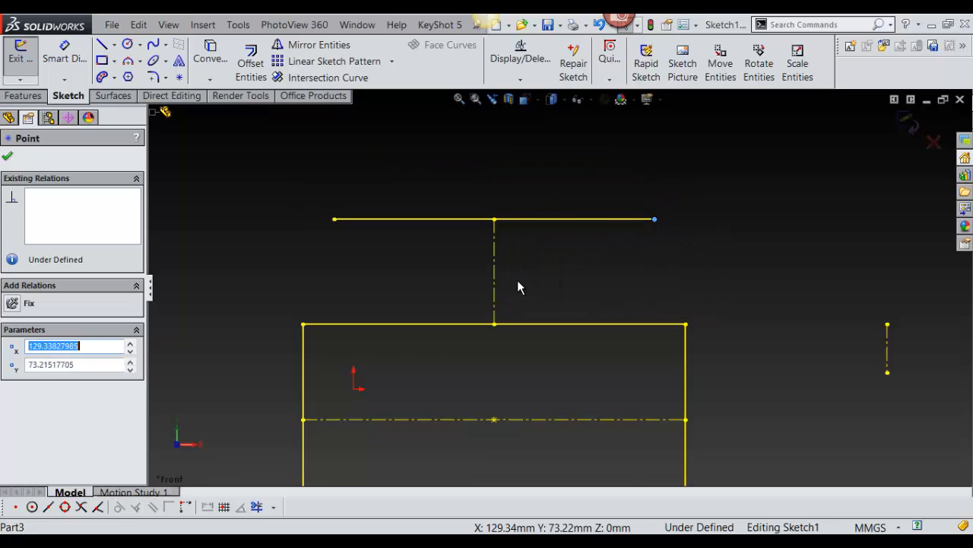
pyautogui.scroll(-2, 517, 280)
pyautogui.scroll(4, 517, 266)
pyautogui.scroll(-4, 518, 243)
pyautogui.scroll(3, 517, 254)
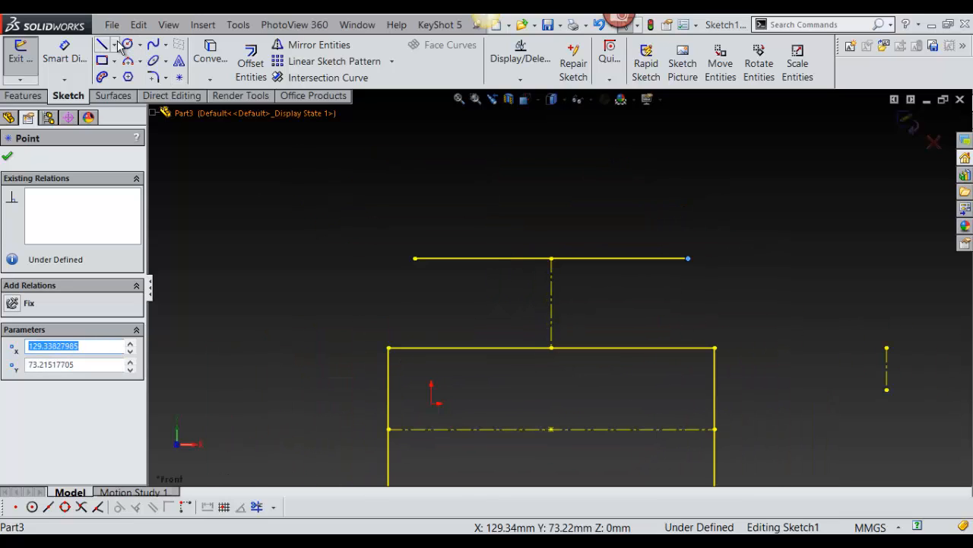
pyautogui.moveTo(534, 198); pyautogui.dragTo(587, 236, button='right')
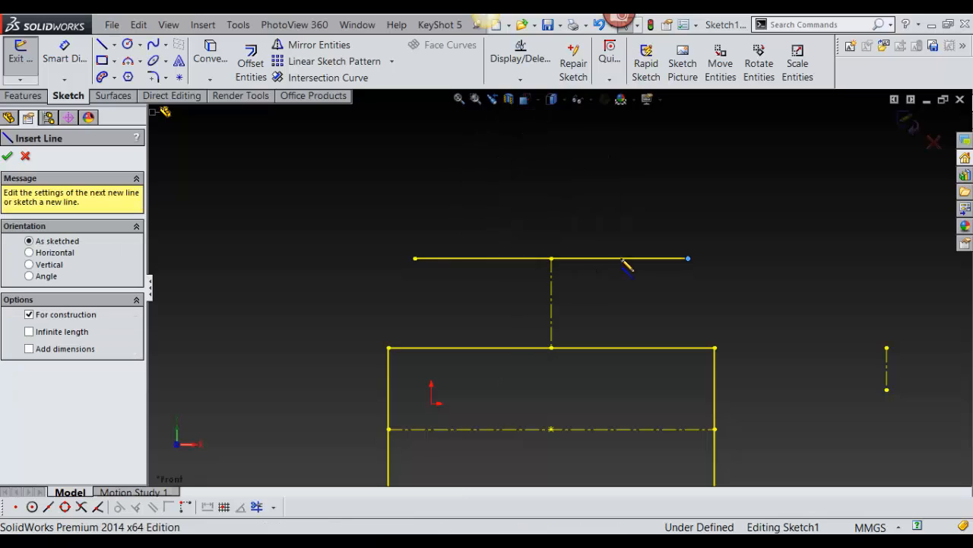
pyautogui.moveTo(642, 194); pyautogui.dragTo(691, 244, button='right')
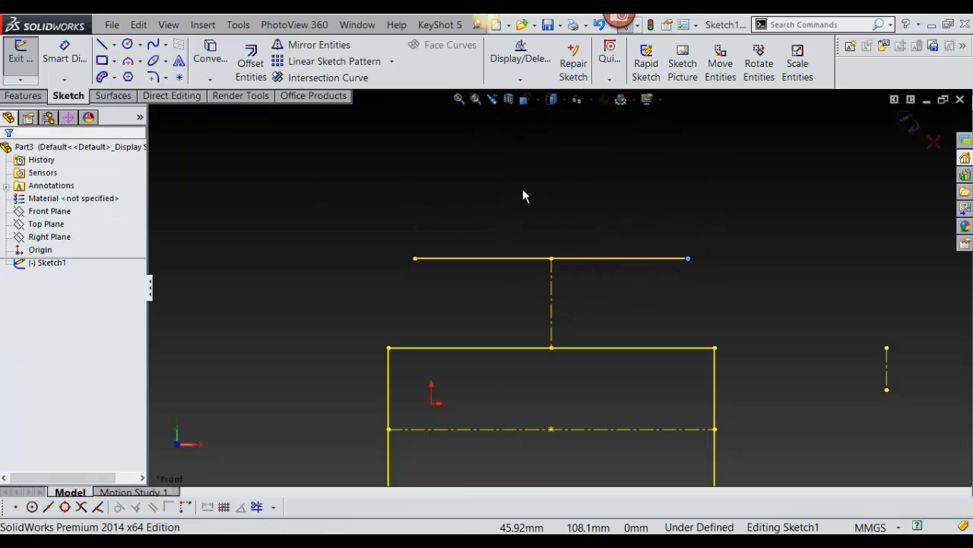
pyautogui.moveTo(523, 196); pyautogui.dragTo(581, 247, button='right')
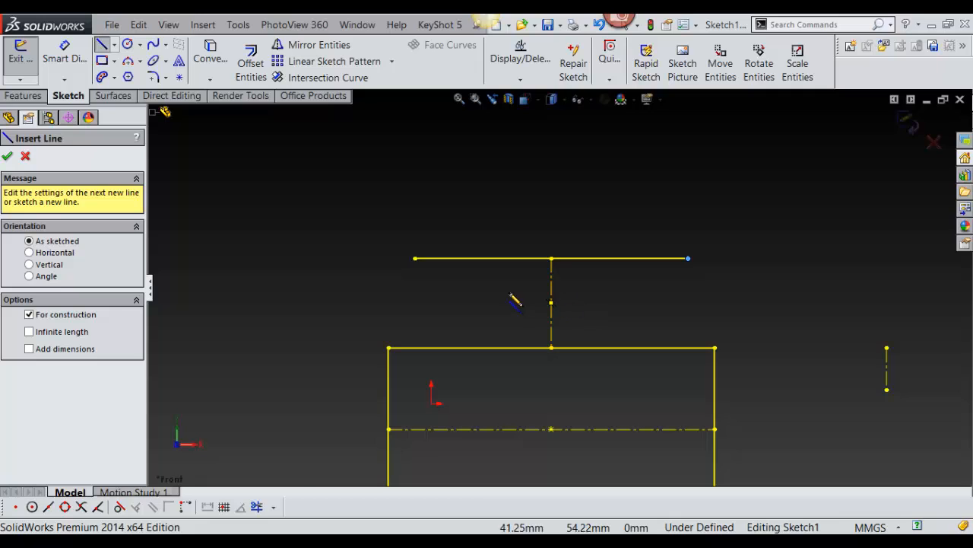
# Step: Sketch a center circle about 58 mm in diameter above the upper line, centered over the line's midpoint
pyautogui.click(126, 45)
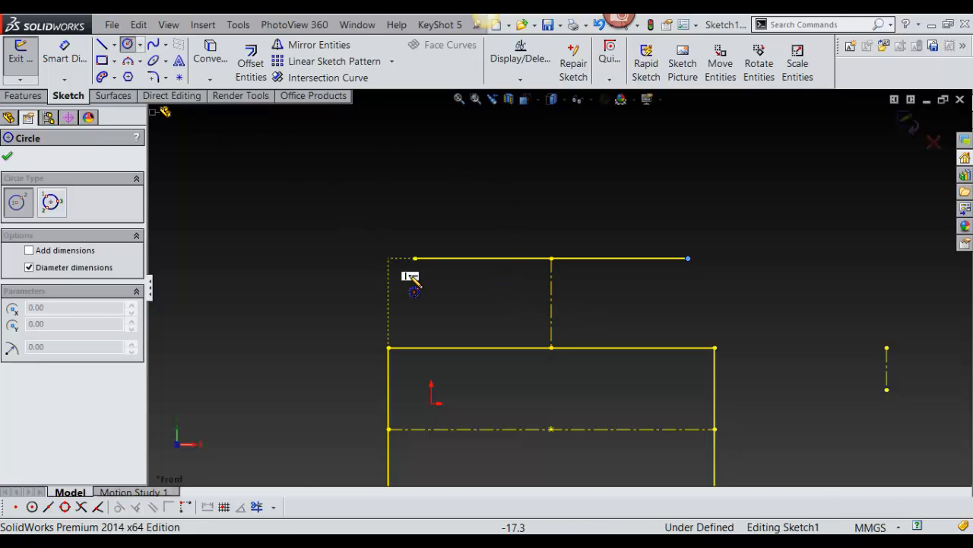
pyautogui.click(552, 189)
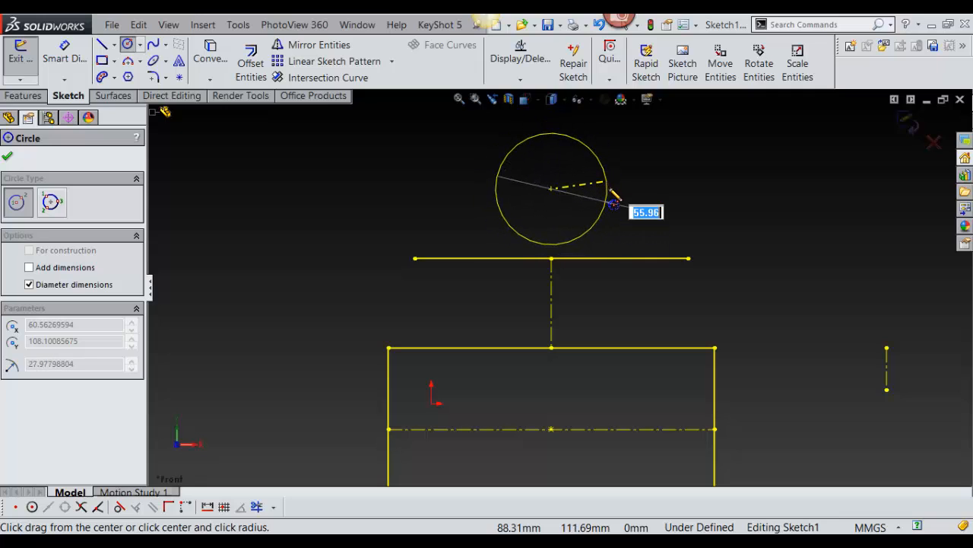
pyautogui.click(610, 188)
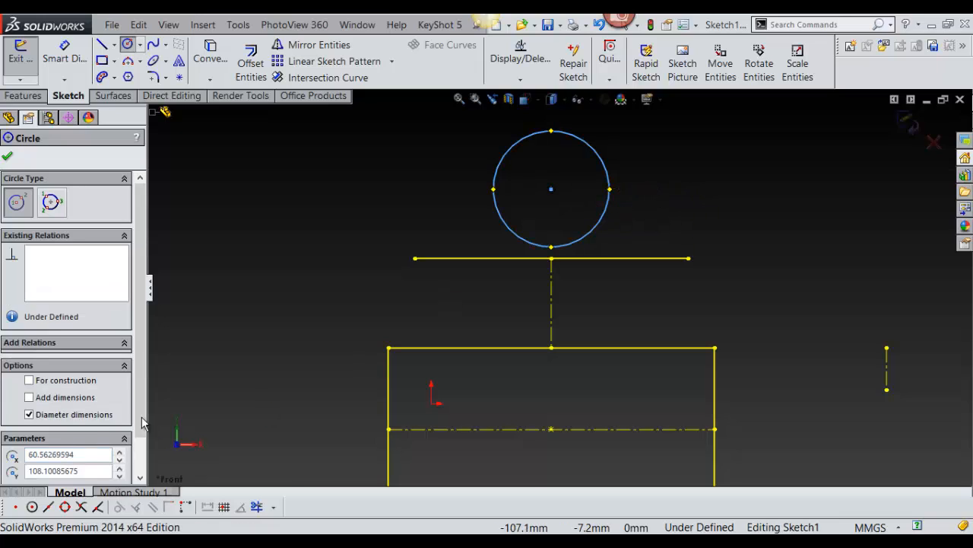
pyautogui.scroll(-1, 81, 451)
pyautogui.doubleClick(96, 451)
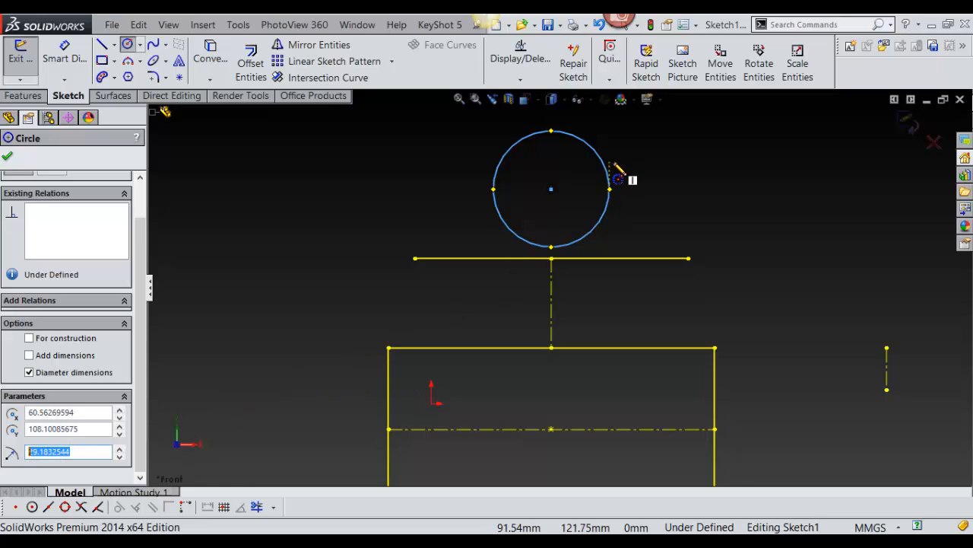
# Step: Dimension the diameter of the circle above the upper line, placing the dimension to its right
pyautogui.moveTo(735, 214); pyautogui.dragTo(622, 209, button='right')
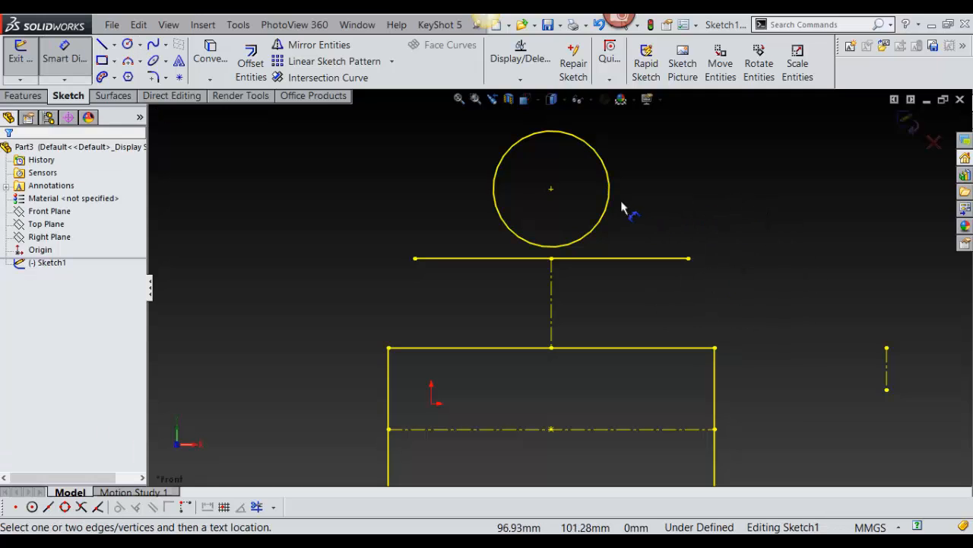
pyautogui.click(609, 202)
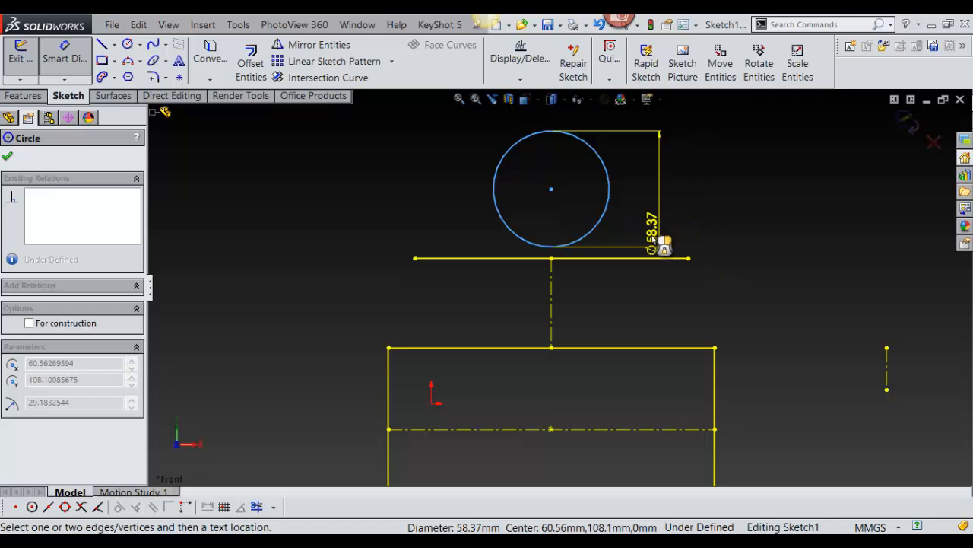
pyautogui.click(633, 228)
pyautogui.scroll(2, 579, 239)
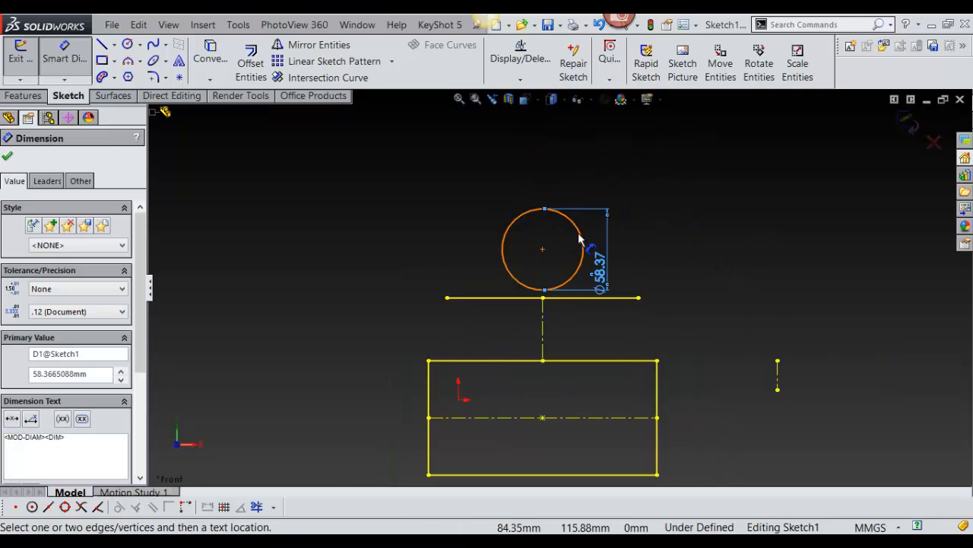
# Step: Draw a perimeter circle inside the rectangle, tangent to its bottom, right and top sides
pyautogui.moveTo(365, 172); pyautogui.dragTo(394, 210, button='right')
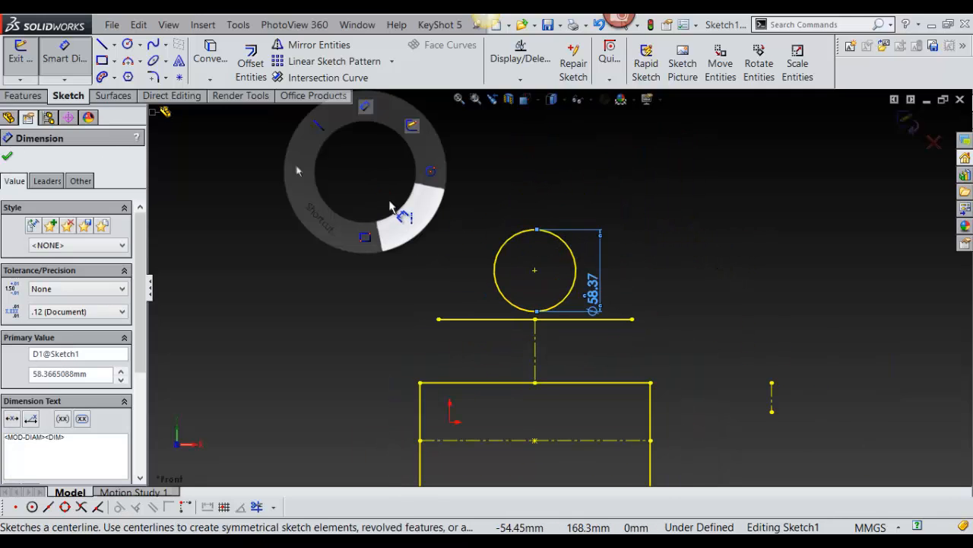
pyautogui.moveTo(402, 176); pyautogui.dragTo(430, 172, button='right')
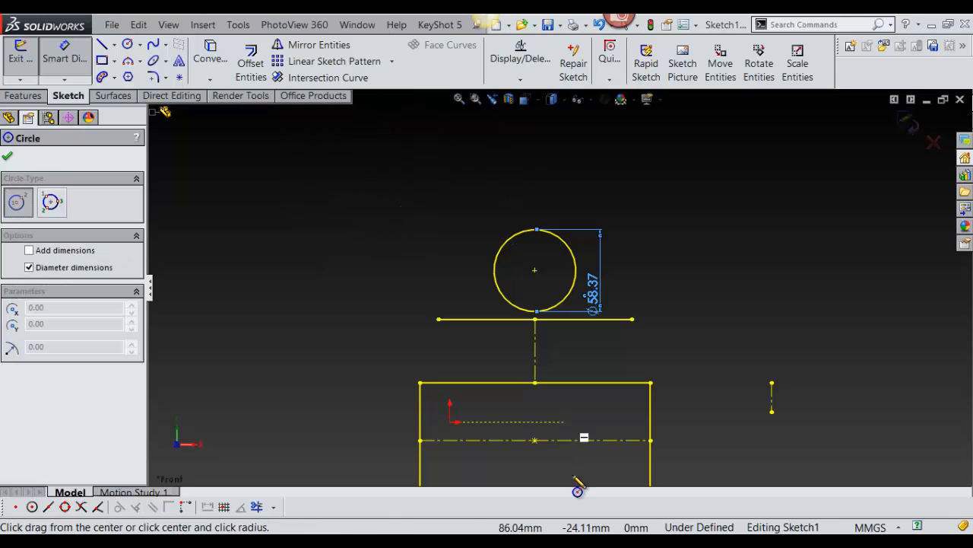
pyautogui.scroll(3, 578, 465)
pyautogui.scroll(-4, 579, 422)
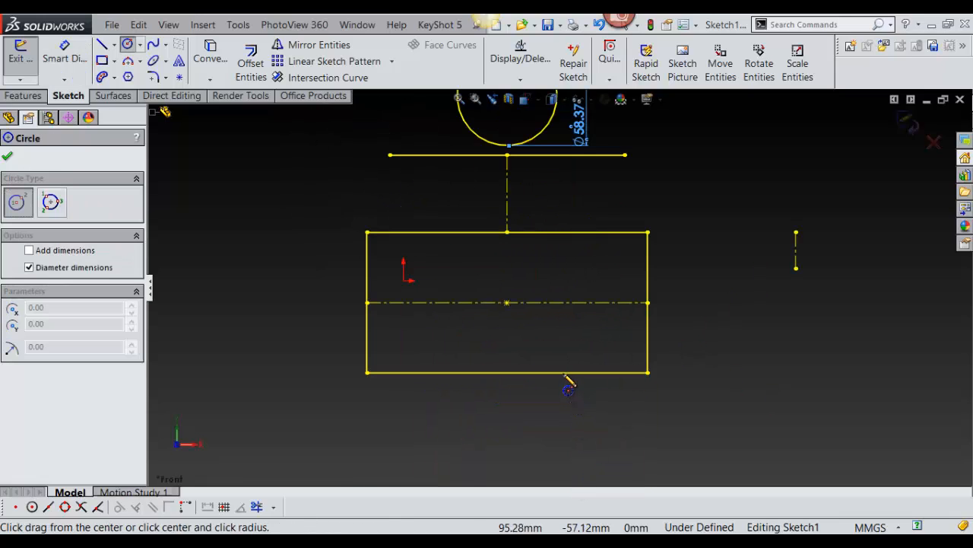
pyautogui.click(52, 203)
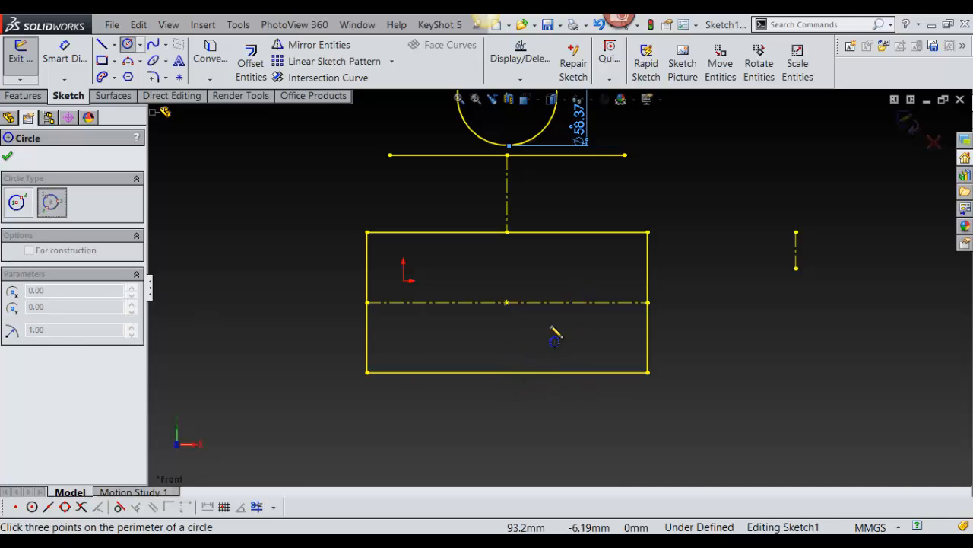
pyautogui.click(511, 372)
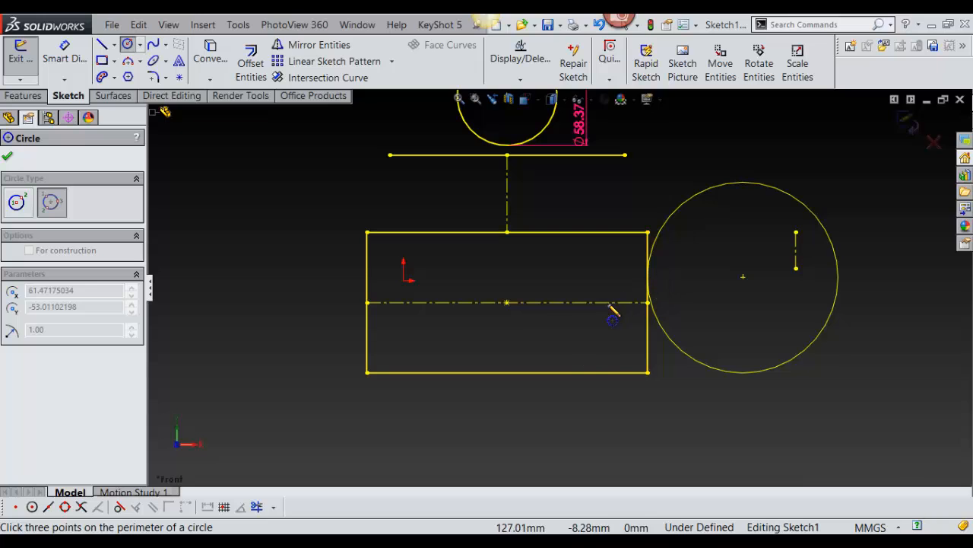
pyautogui.click(549, 238)
pyautogui.press('Escape')
pyautogui.scroll(-3, 553, 240)
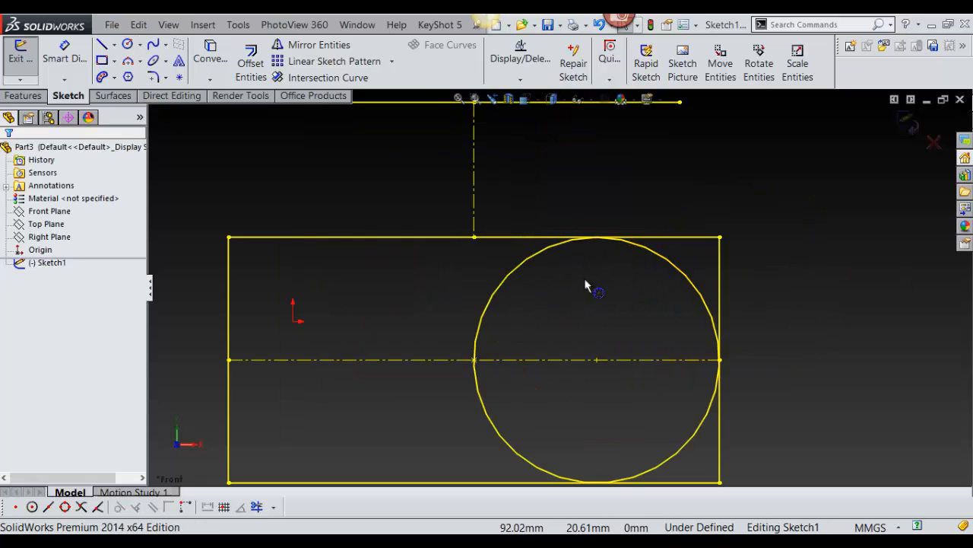
pyautogui.scroll(-5, 591, 274)
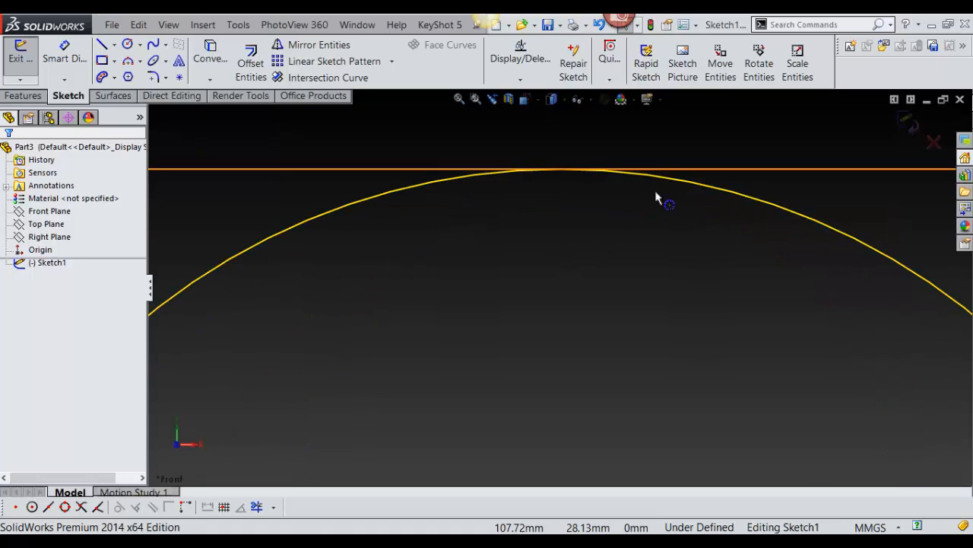
pyautogui.scroll(8, 669, 342)
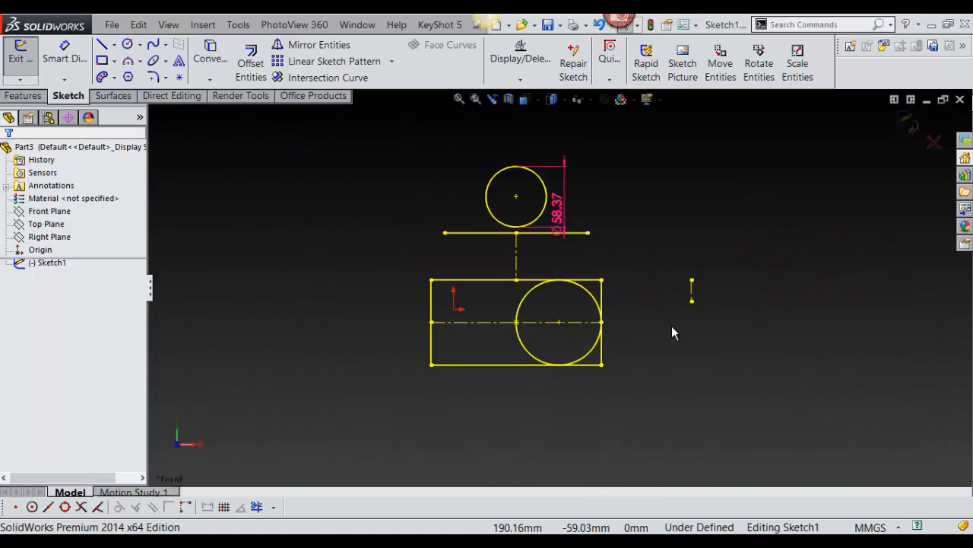
# Step: Draw a perimeter circle outside the rectangle, tangent to its left side
pyautogui.moveTo(672, 325); pyautogui.dragTo(669, 328, button='right')
pyautogui.moveTo(761, 289); pyautogui.dragTo(760, 289, button='right')
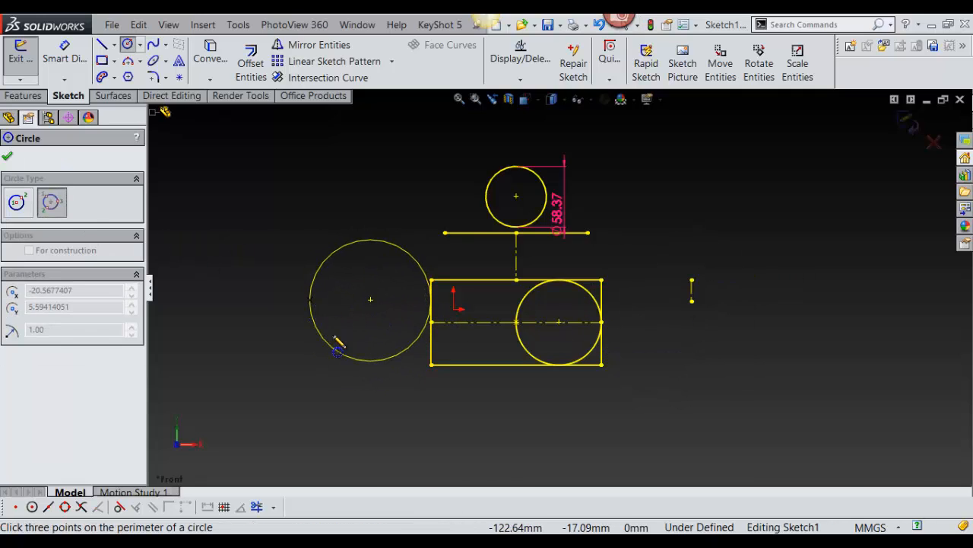
pyautogui.click(382, 379)
pyautogui.moveTo(522, 415); pyautogui.dragTo(471, 403, button='right')
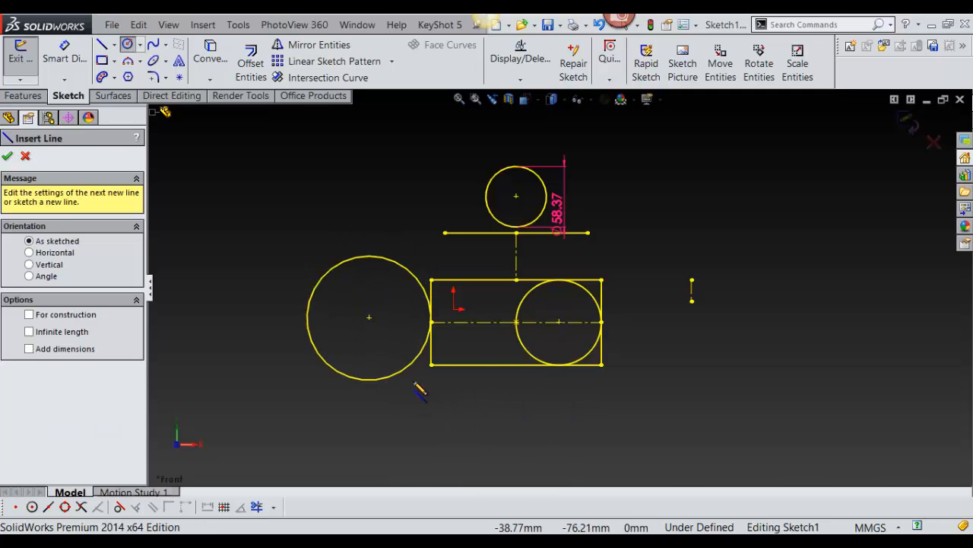
pyautogui.press('Escape')
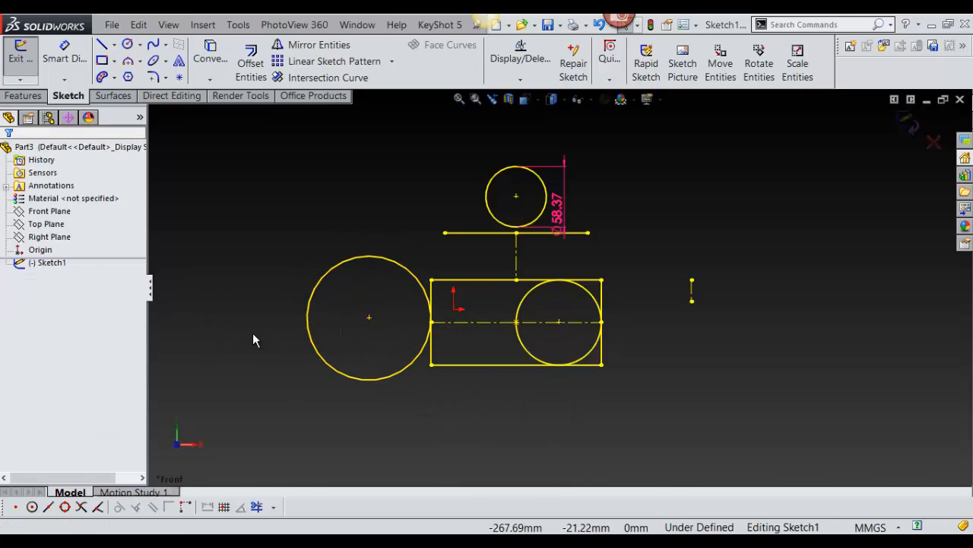
# Step: Resize the circle left of the rectangle to about 102 mm in diameter and the circle inside the rectangle to about 94 mm
pyautogui.moveTo(306, 320); pyautogui.dragTo(327, 335)
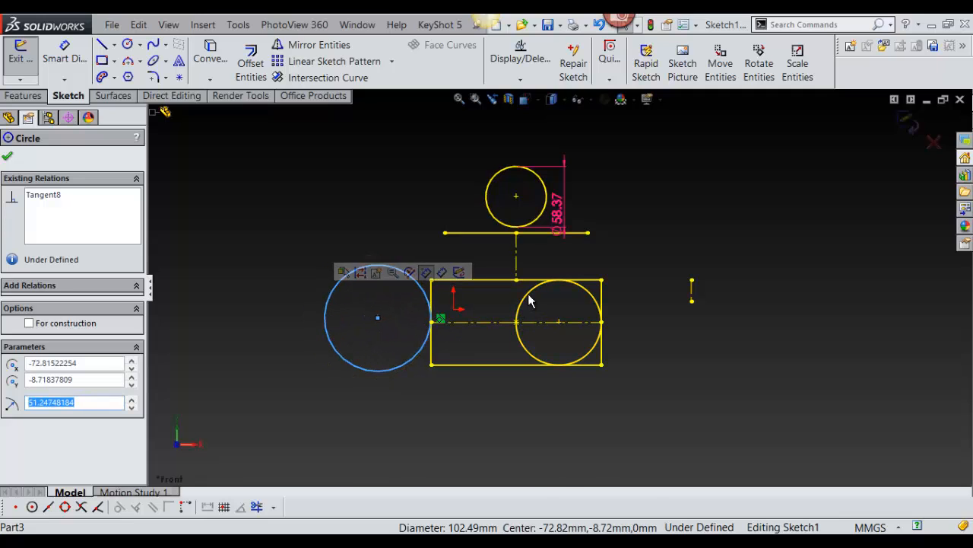
pyautogui.moveTo(531, 297); pyautogui.dragTo(501, 298)
pyautogui.click(509, 371)
pyautogui.click(581, 312)
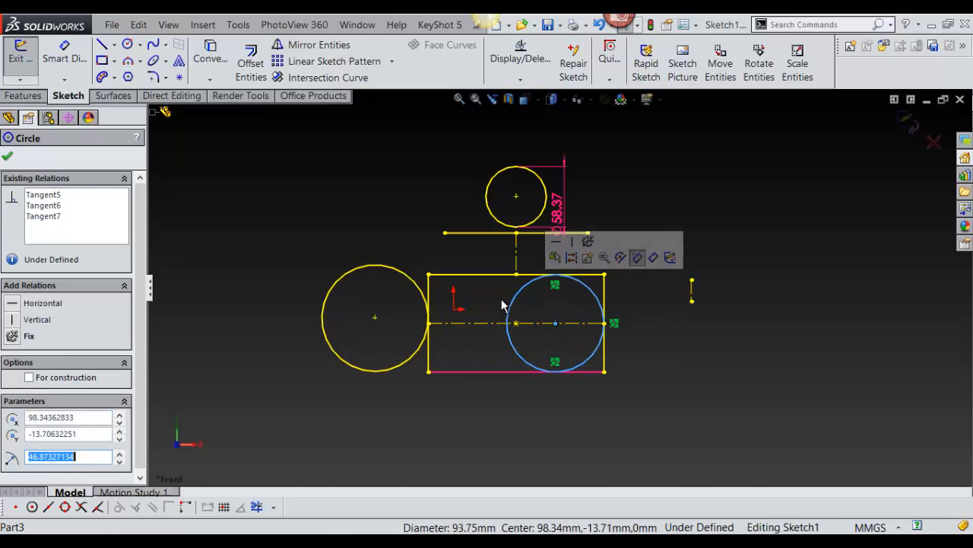
# Step: Delete all the sketch entities, including the circles, rectangle, lines and dimension
pyautogui.scroll(-3, 502, 298)
pyautogui.scroll(5, 505, 304)
pyautogui.scroll(-1, 636, 308)
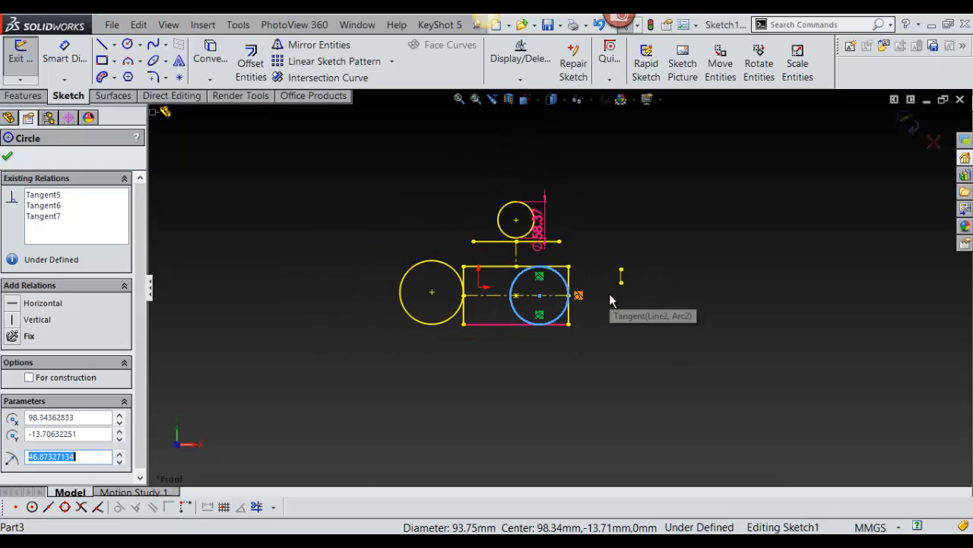
pyautogui.moveTo(683, 181); pyautogui.dragTo(377, 376)
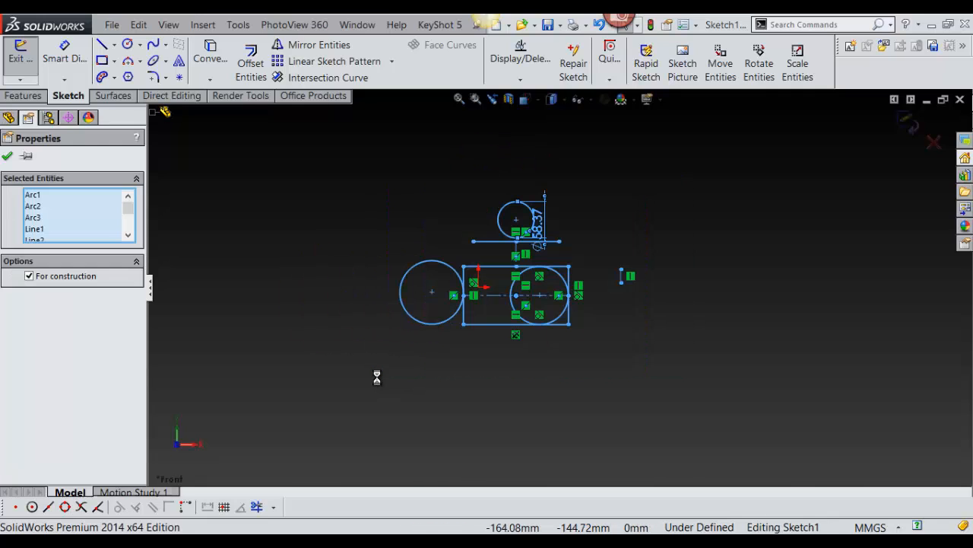
pyautogui.press('Delete')
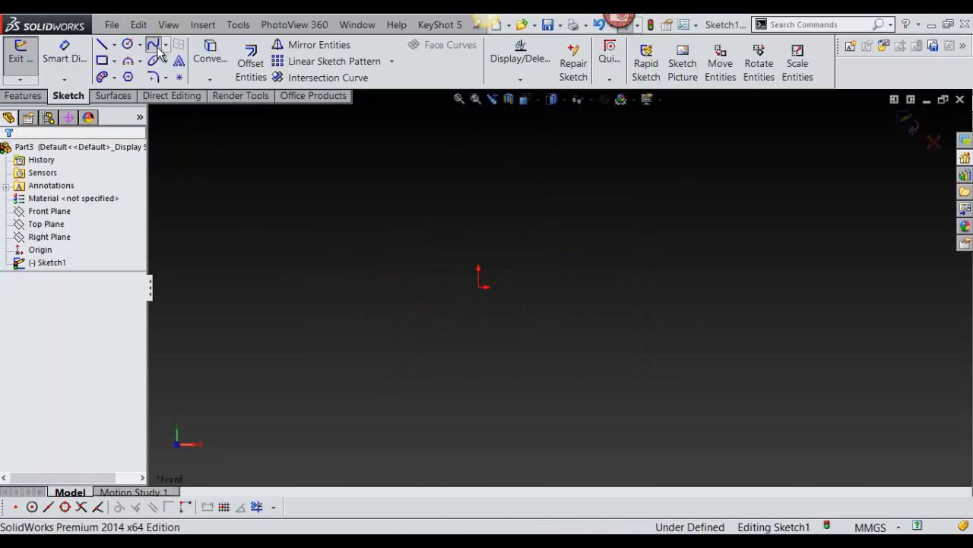
# Step: Draw an open S-shaped spline through four points, running downward to the right of the origin
pyautogui.click(549, 166)
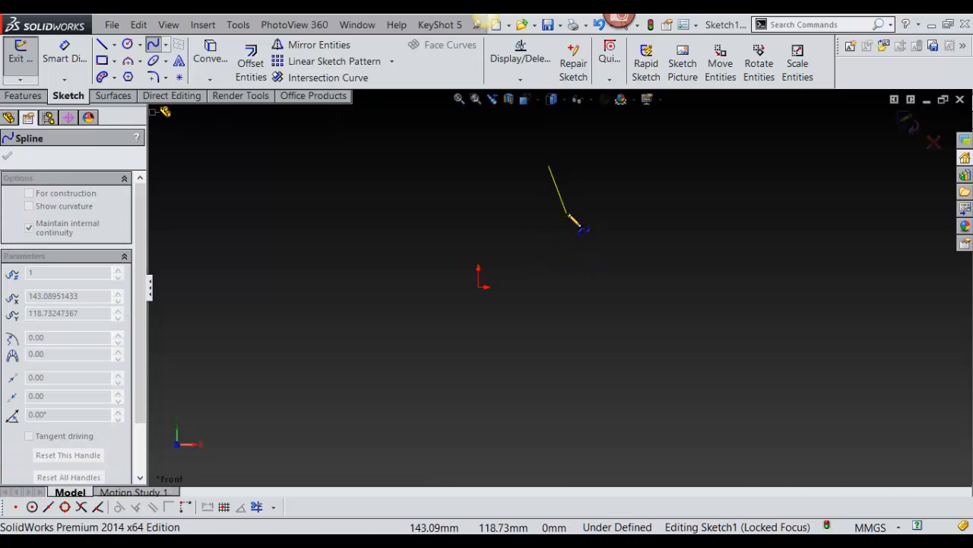
pyautogui.click(573, 215)
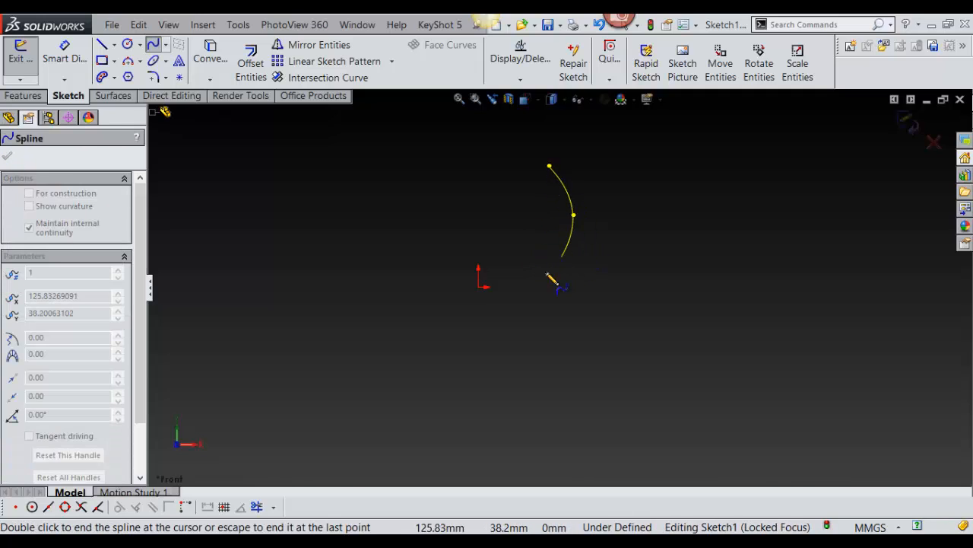
pyautogui.click(600, 374)
pyautogui.moveTo(542, 389); pyautogui.dragTo(450, 405, button='right')
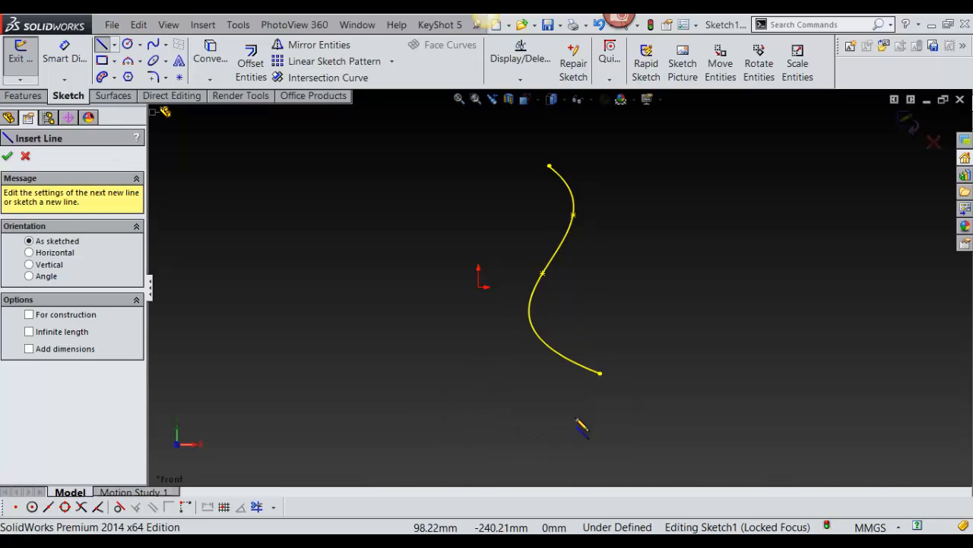
pyautogui.scroll(-2, 585, 384)
pyautogui.scroll(1, 586, 380)
pyautogui.scroll(3, 538, 227)
pyautogui.scroll(-3, 539, 225)
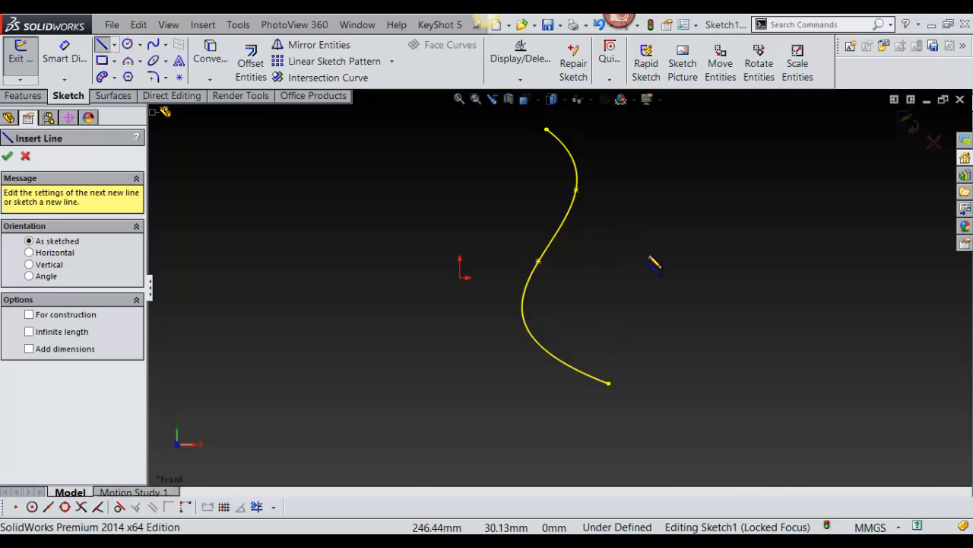
pyautogui.moveTo(647, 274); pyautogui.dragTo(615, 278, button='right')
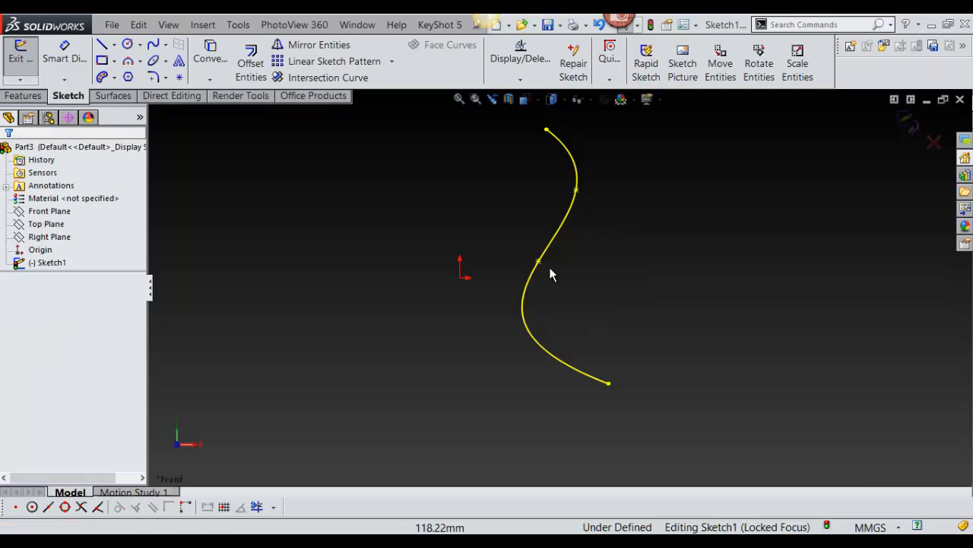
# Step: Reshape the spline by moving its third point up towards the second point and adjusting that point's tangent handle
pyautogui.moveTo(538, 261); pyautogui.dragTo(558, 235)
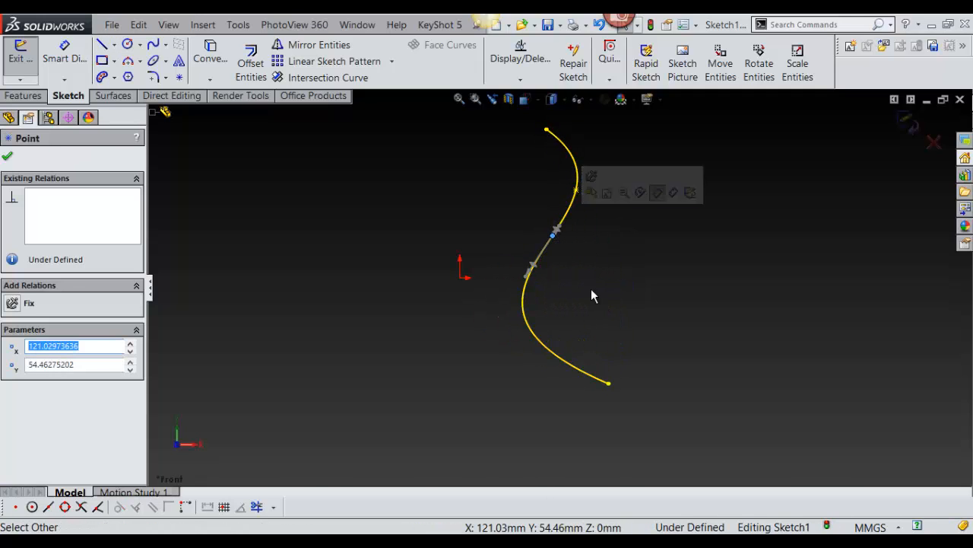
pyautogui.moveTo(526, 278)
pyautogui.mouseDown()
pyautogui.moveTo(548, 290)
pyautogui.moveTo(533, 283)
pyautogui.mouseUp()
pyautogui.scroll(-3, 537, 273)
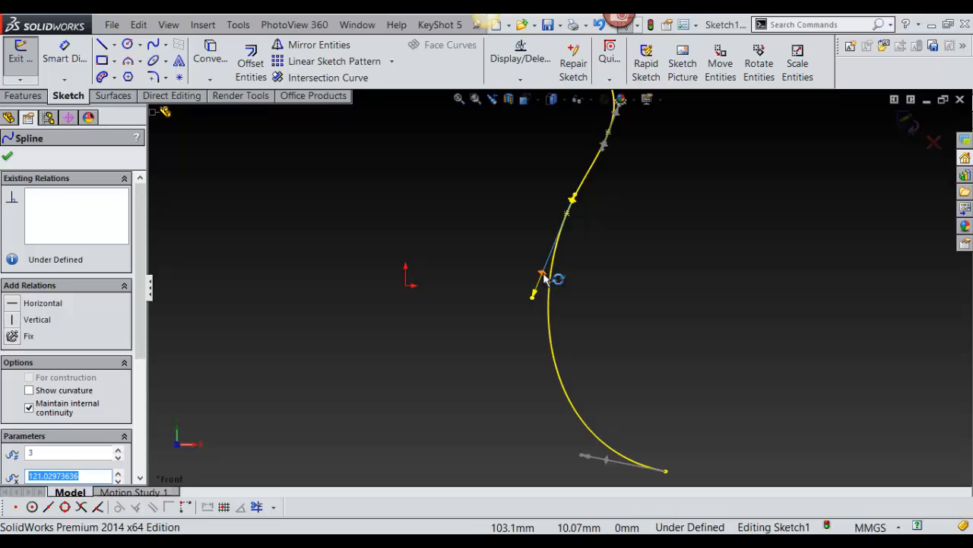
# Step: Try a Vertical relation on the tangent handle at the spline's third point and undo it
pyautogui.click(15, 321)
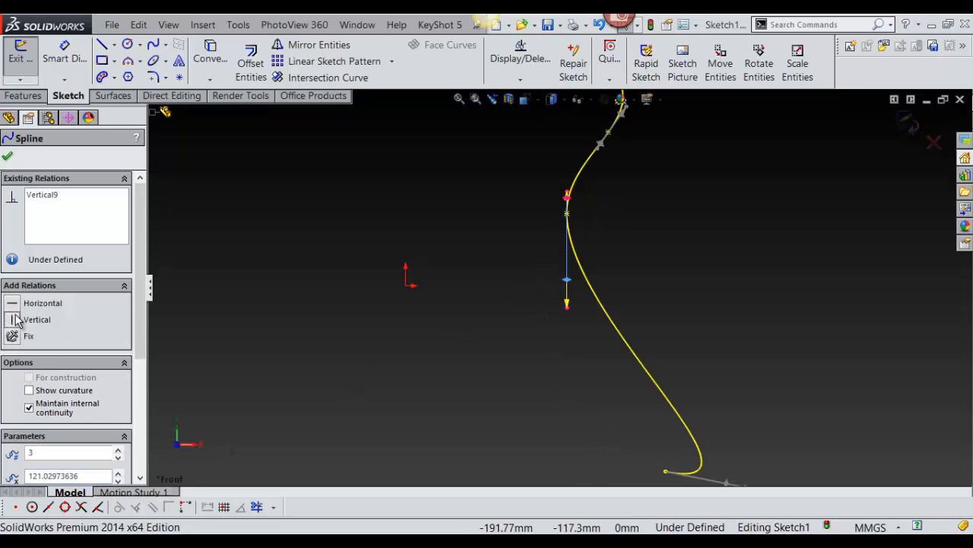
pyautogui.click(233, 315)
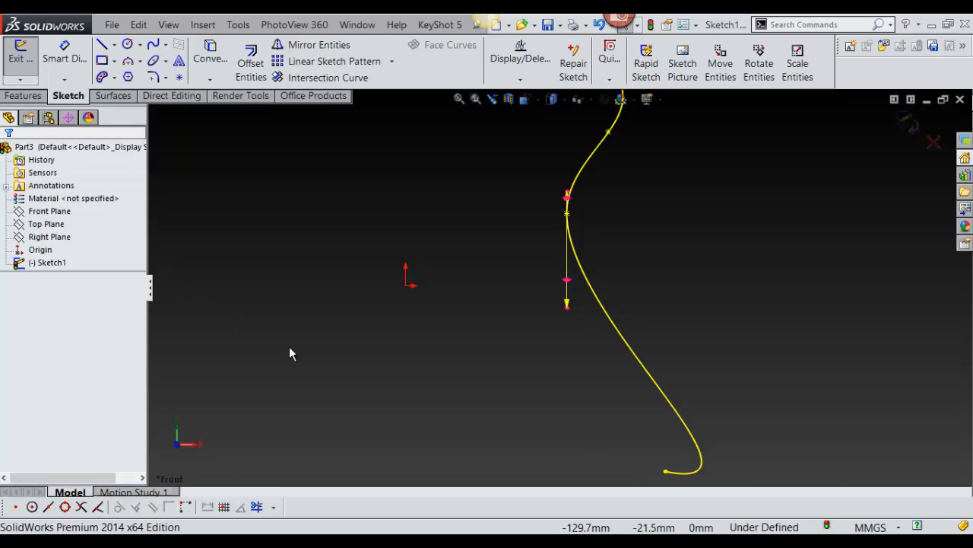
pyautogui.hotkey('ctrl', 'z')
# Step: Display the control polygon of the S-shaped spline
pyautogui.scroll(5, 617, 298)
pyautogui.scroll(-3, 607, 261)
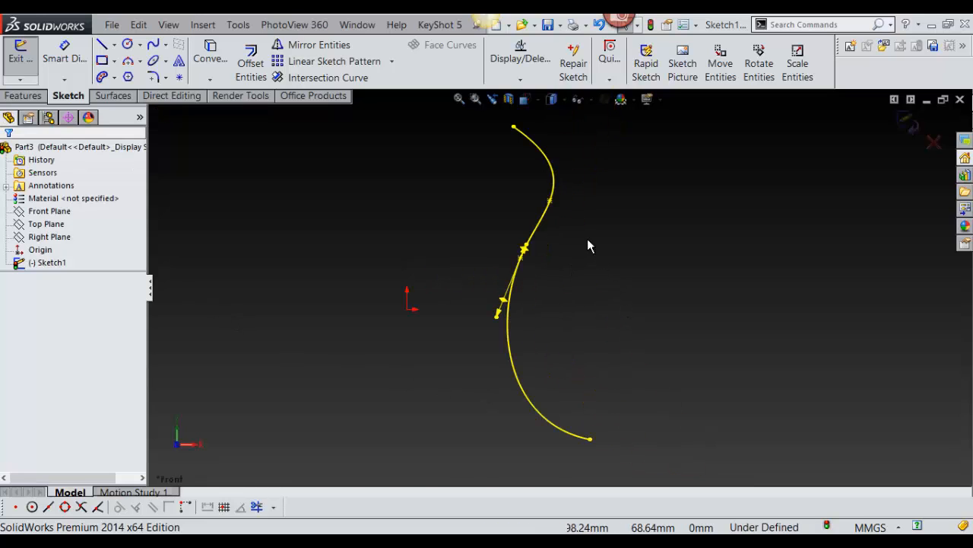
pyautogui.click(547, 213)
pyautogui.rightClick(546, 213)
pyautogui.click(533, 234)
pyautogui.click(533, 240)
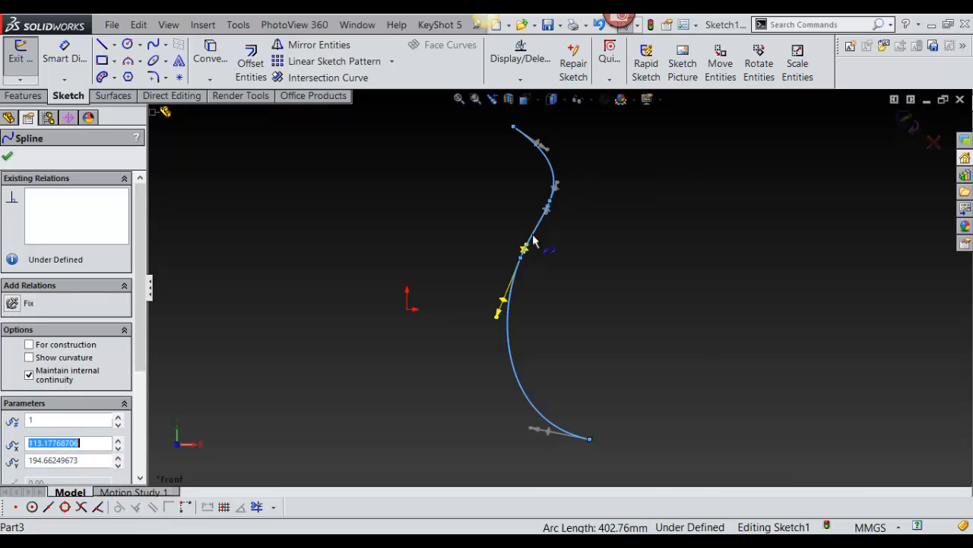
pyautogui.rightClick(534, 239)
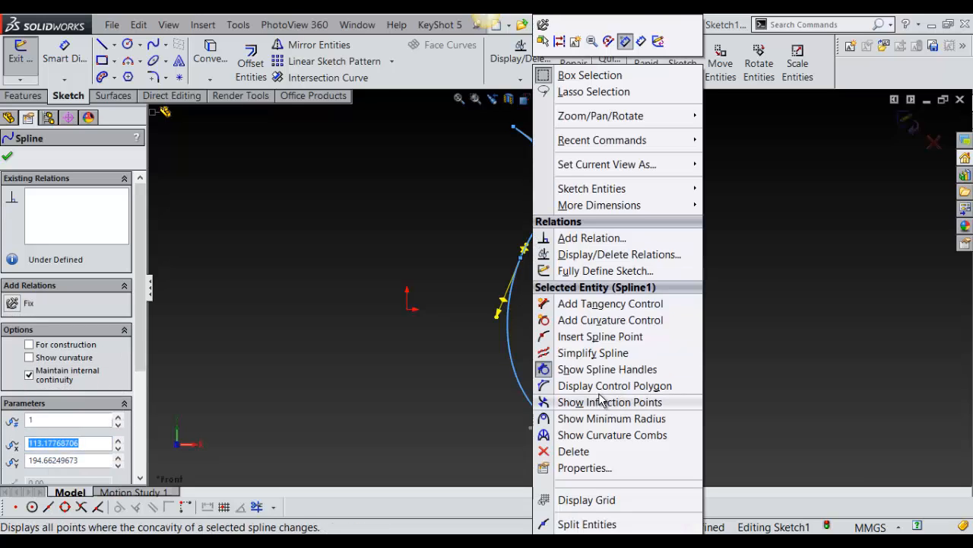
pyautogui.click(597, 388)
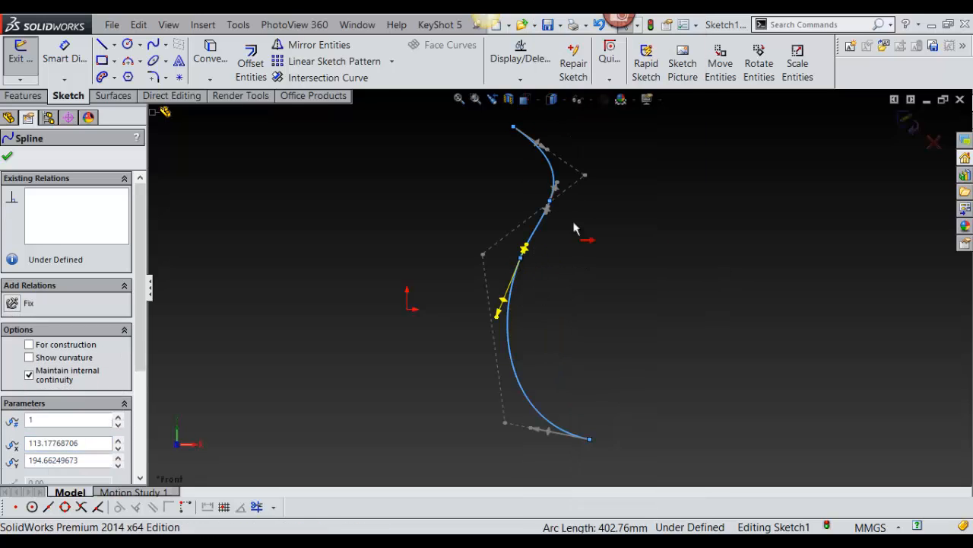
# Step: Reshape the spline by moving its three inner control polygon vertices, pulling the upper one well outward
pyautogui.moveTo(587, 176); pyautogui.dragTo(666, 212)
pyautogui.moveTo(482, 255); pyautogui.dragTo(468, 282)
pyautogui.moveTo(505, 427); pyautogui.dragTo(525, 401)
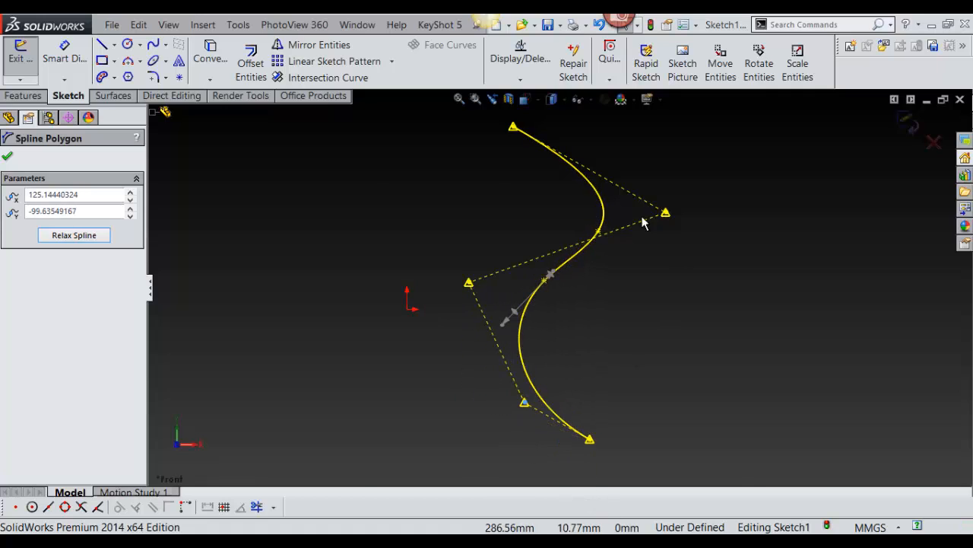
# Step: Draw an open style spline with four control vertices, running downward beside the origin on the side opposite the first spline
pyautogui.click(165, 44)
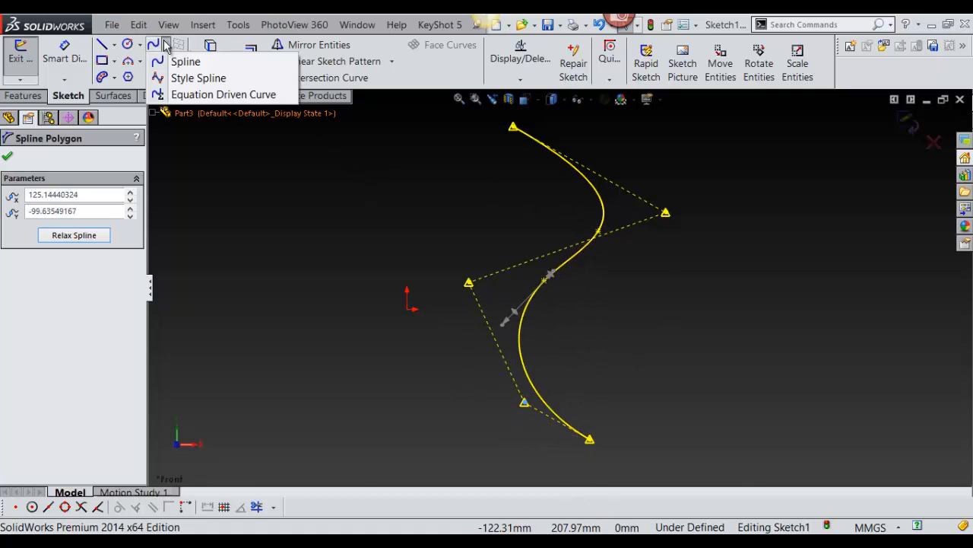
pyautogui.click(210, 80)
pyautogui.click(317, 175)
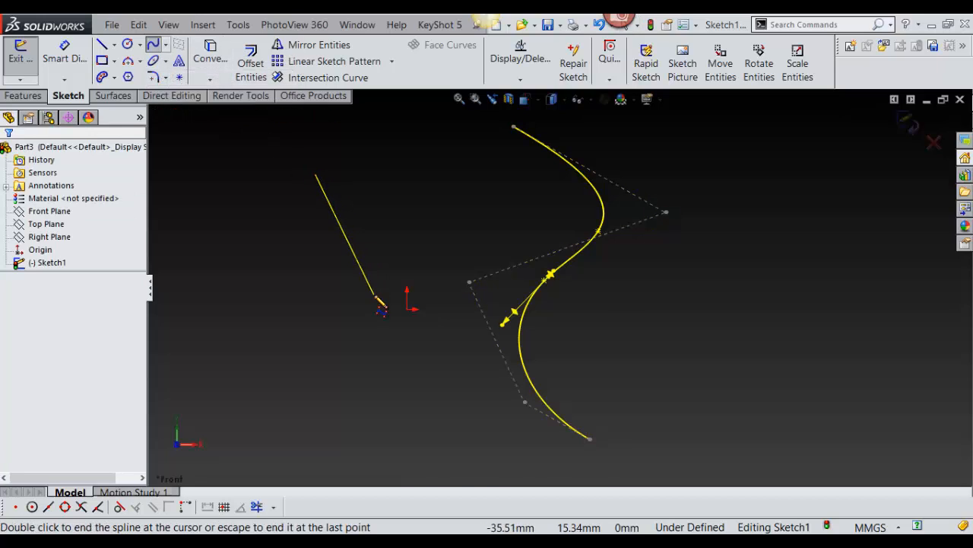
pyautogui.click(374, 294)
pyautogui.click(273, 395)
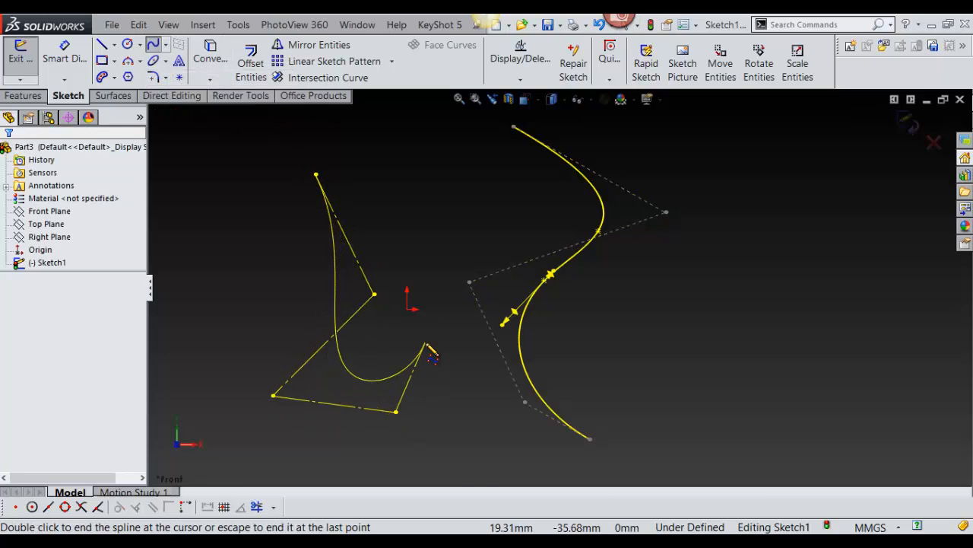
pyautogui.press('Escape')
# Step: Reshape the style spline by shifting its upper control segment and moving its third control vertex up and inward
pyautogui.moveTo(370, 286)
pyautogui.mouseDown()
pyautogui.moveTo(431, 269)
pyautogui.moveTo(393, 267)
pyautogui.moveTo(381, 278)
pyautogui.mouseUp()
pyautogui.moveTo(274, 396); pyautogui.dragTo(306, 348)
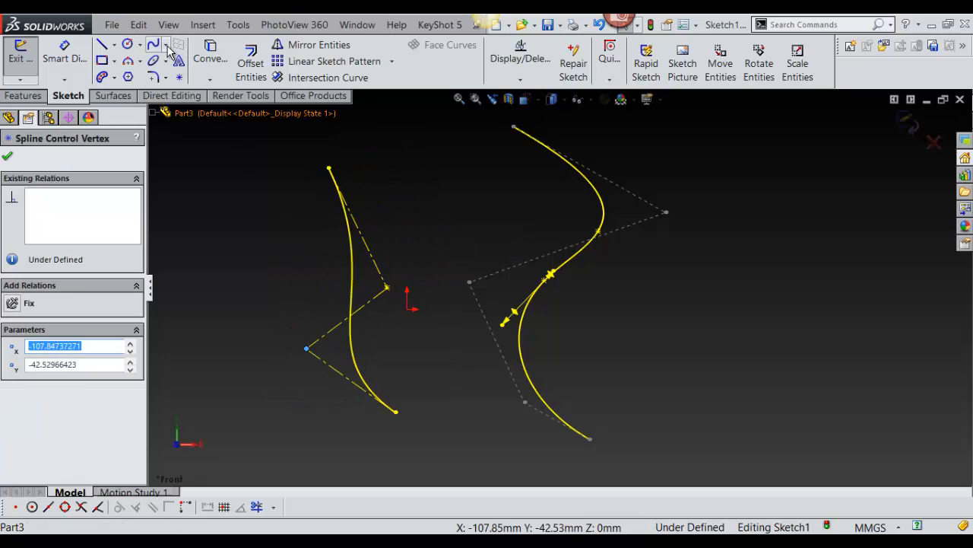
pyautogui.click(167, 45)
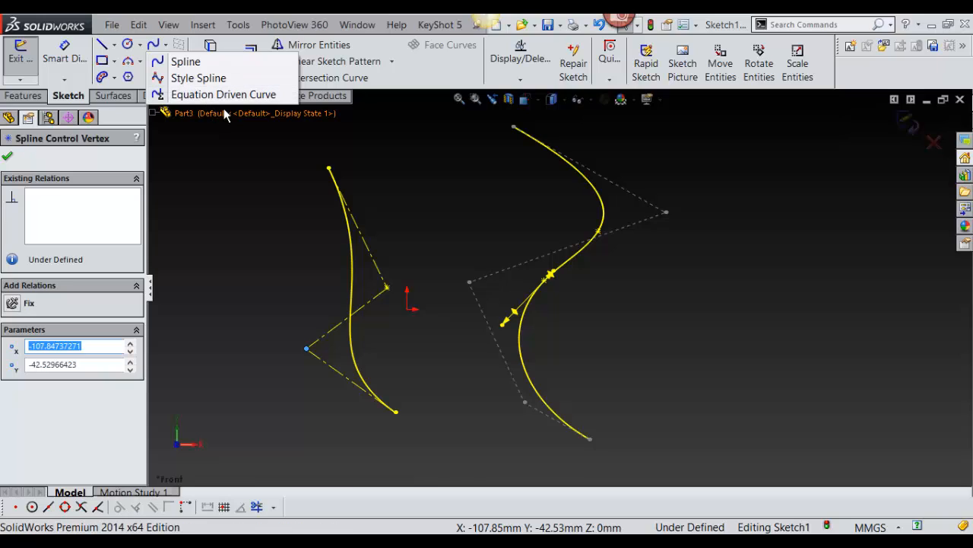
pyautogui.click(424, 72)
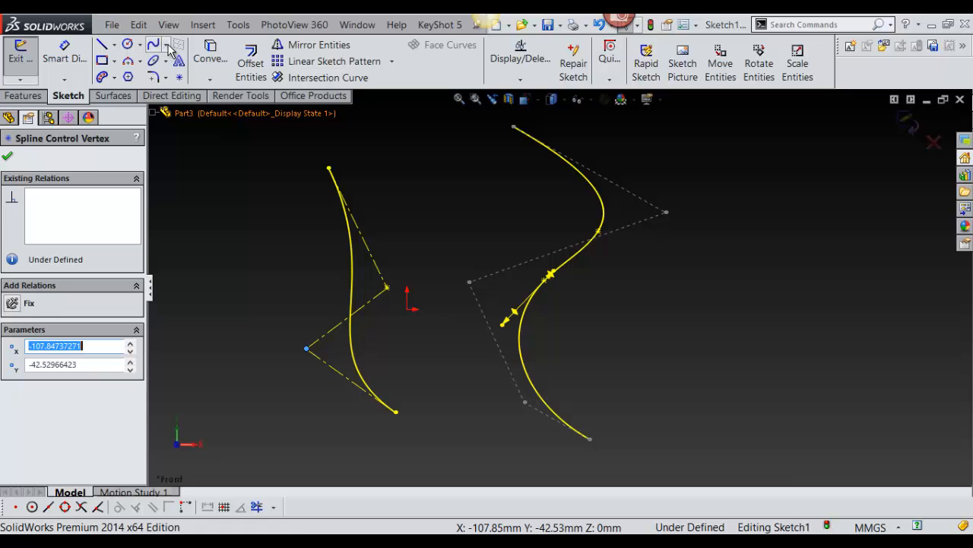
# Step: Draw an upward-bulging three-point arc of about 130 mm radius to the right of the S-shaped spline
pyautogui.click(130, 66)
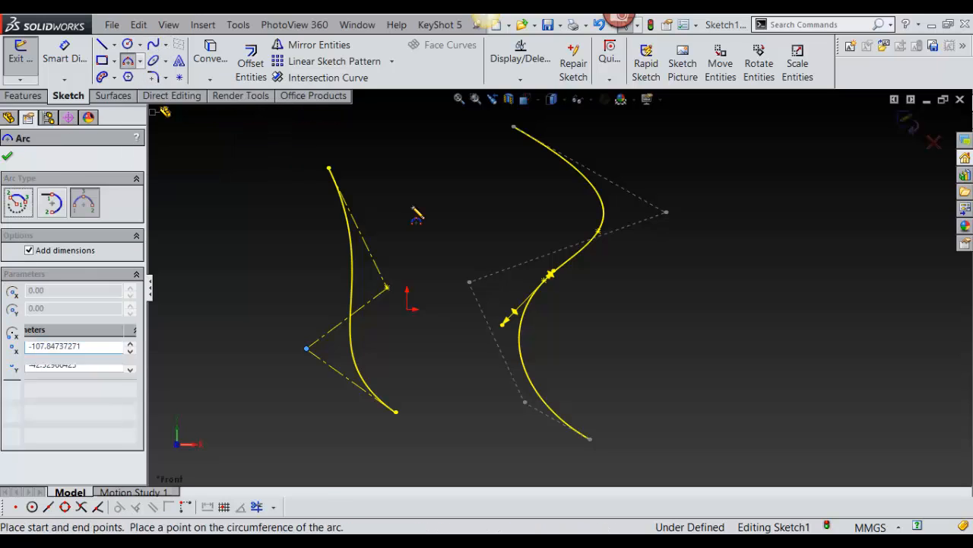
pyautogui.click(894, 310)
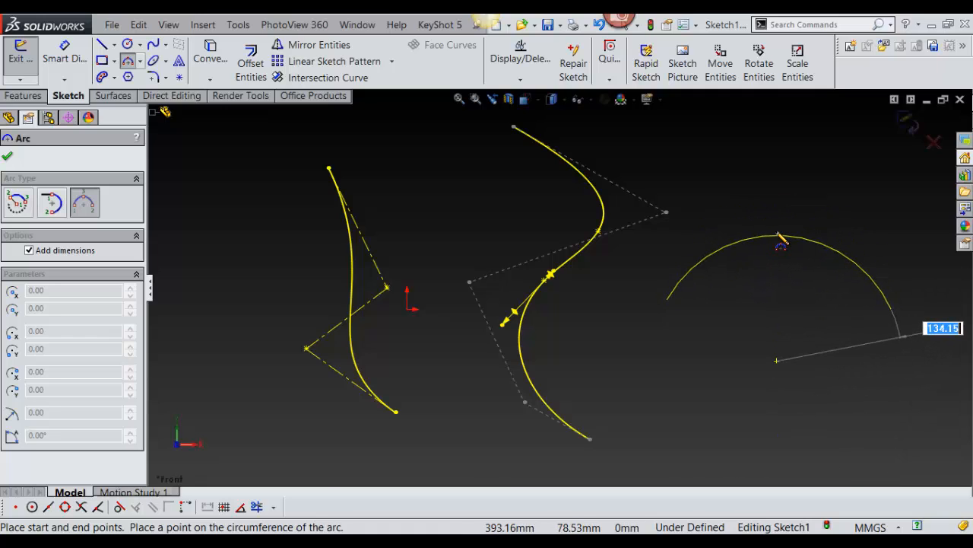
pyautogui.click(778, 232)
pyautogui.press('Escape')
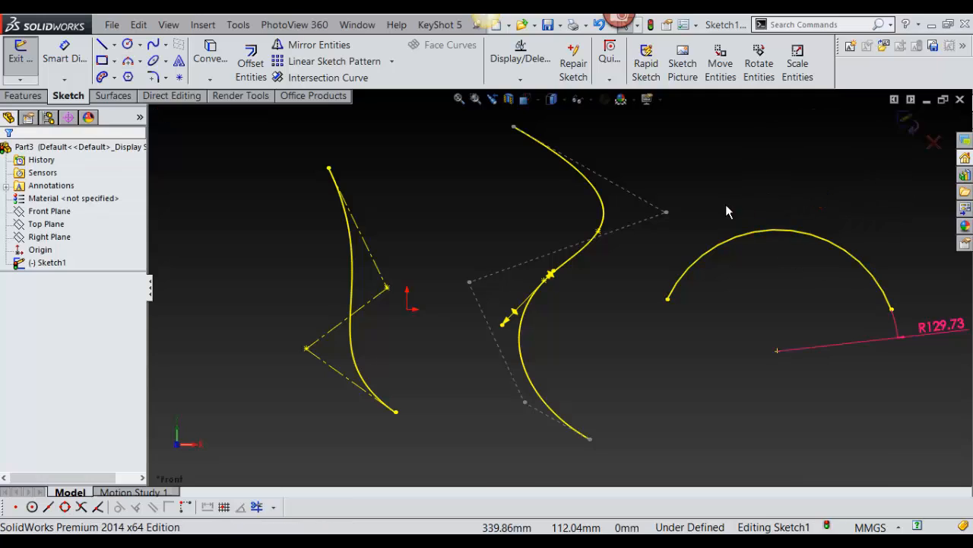
# Step: Flip the sketch normal to its back side and return it to the front view
pyautogui.press('s')
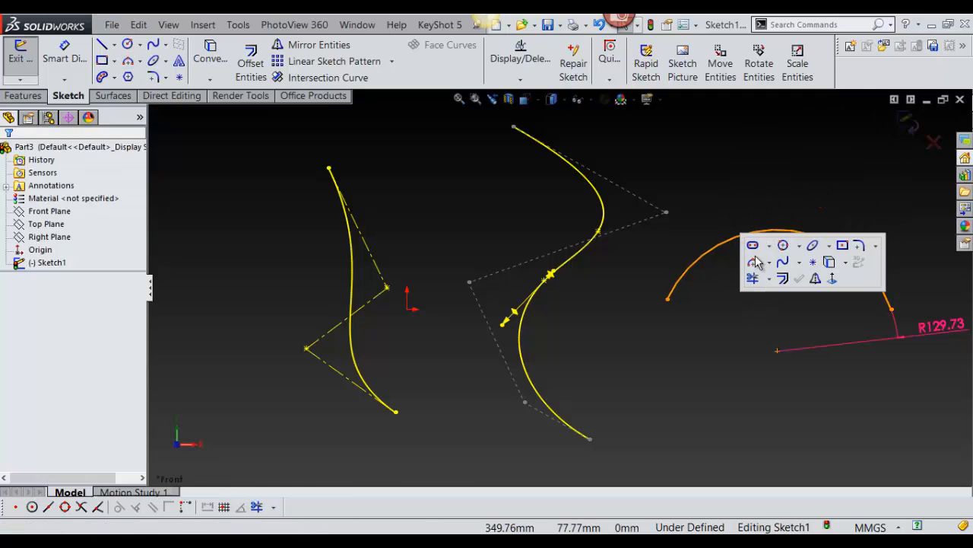
pyautogui.click(833, 279)
pyautogui.press('s')
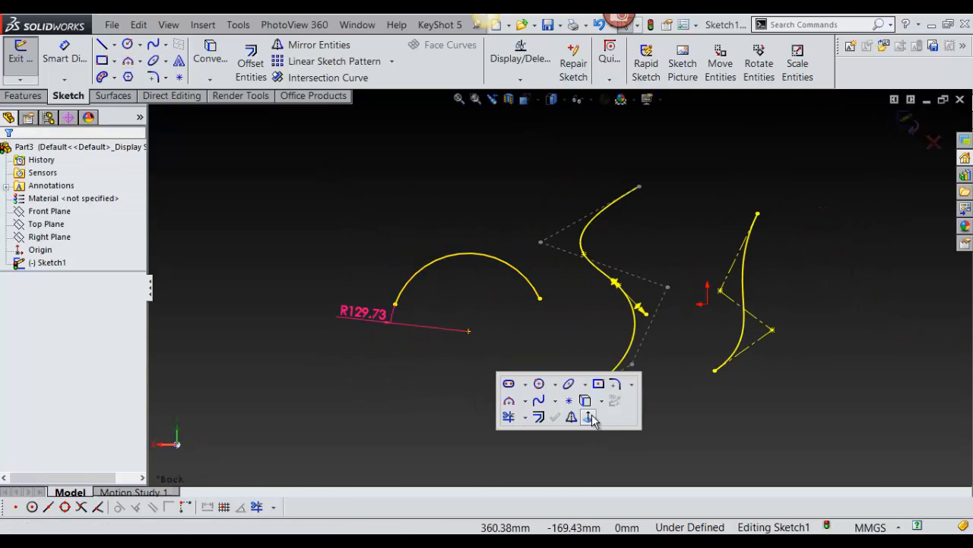
pyautogui.click(590, 418)
pyautogui.scroll(-2, 646, 262)
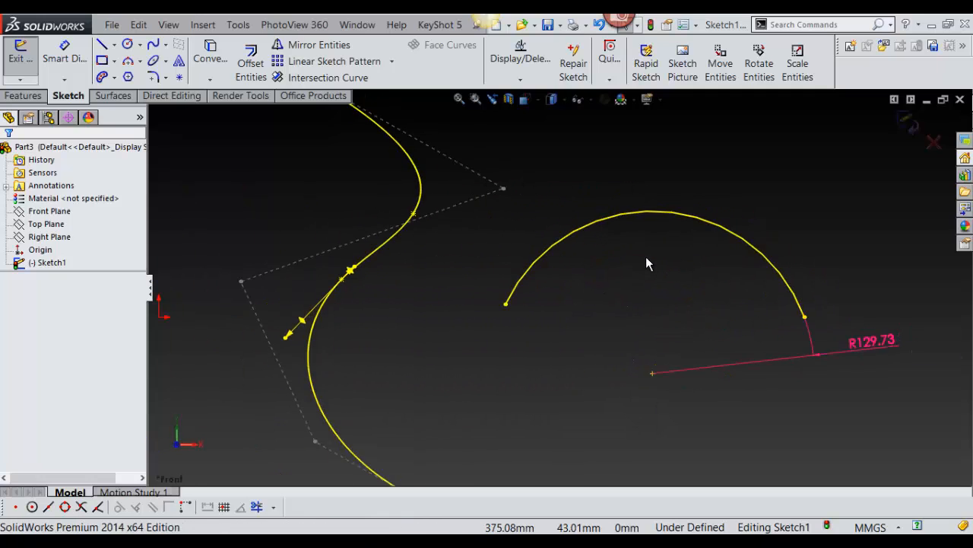
pyautogui.scroll(2, 645, 256)
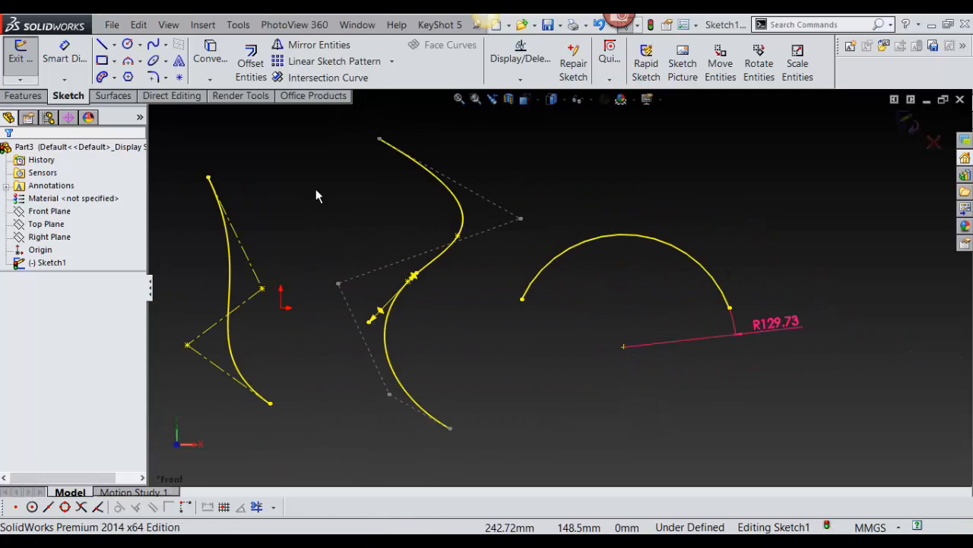
# Step: Draw a tangent arc of about 115 mm radius, running upward from the right endpoint of the three-point arc
pyautogui.click(140, 61)
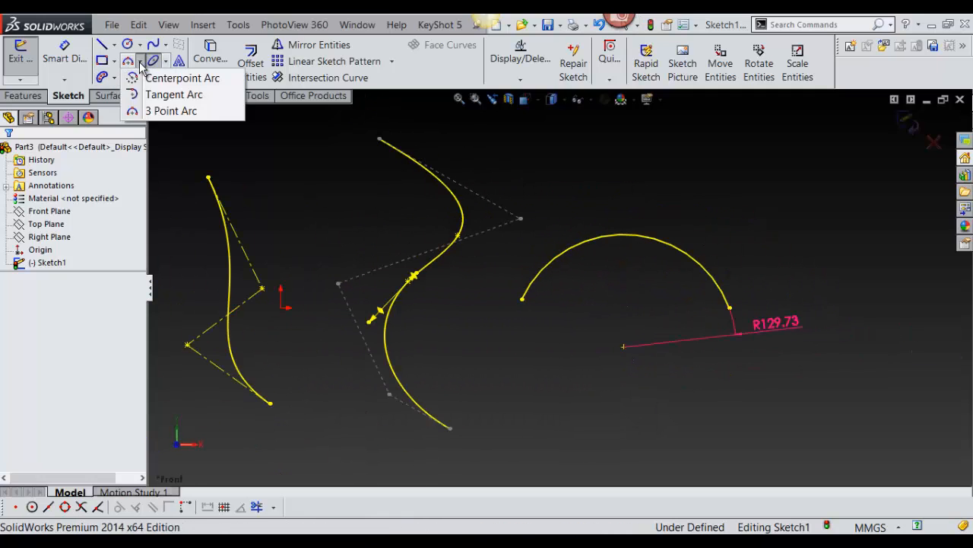
pyautogui.click(175, 94)
pyautogui.click(627, 245)
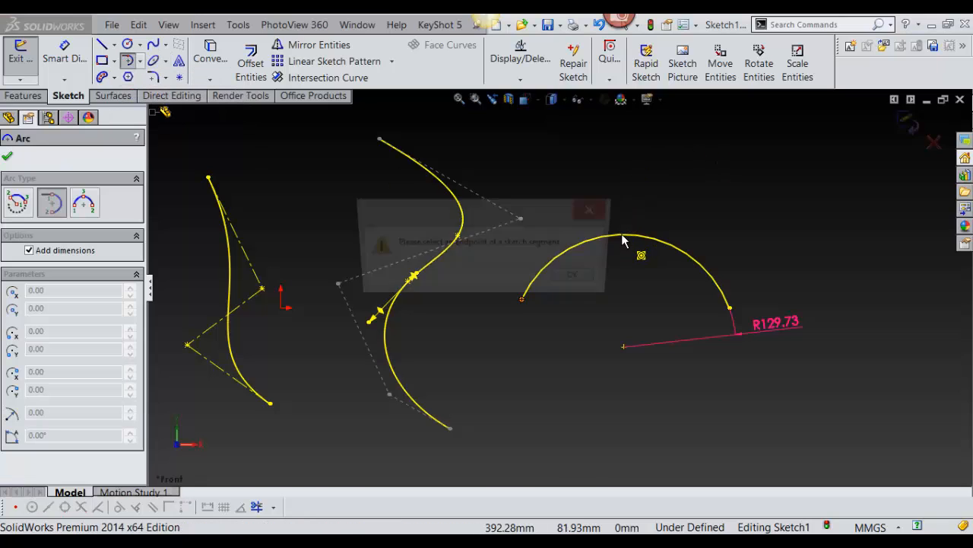
pyautogui.click(593, 280)
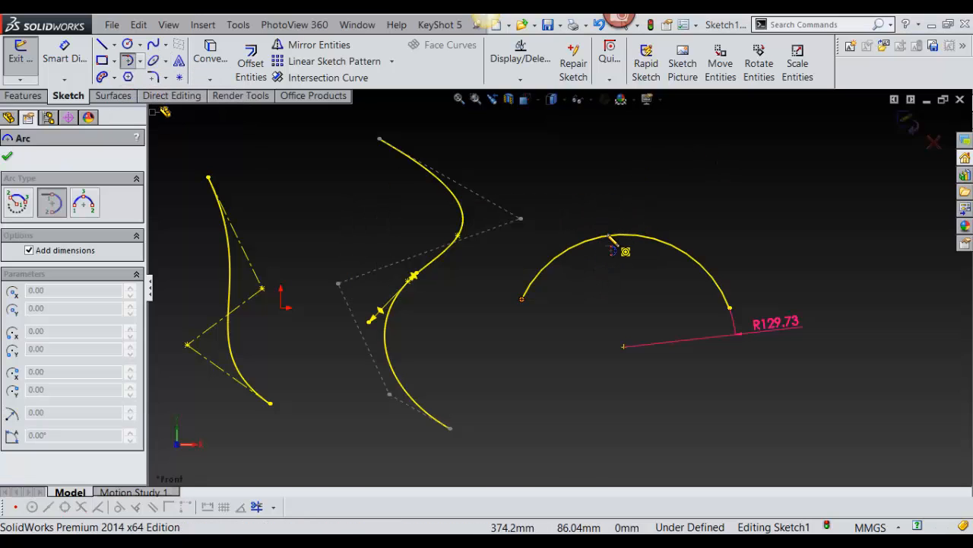
pyautogui.click(612, 239)
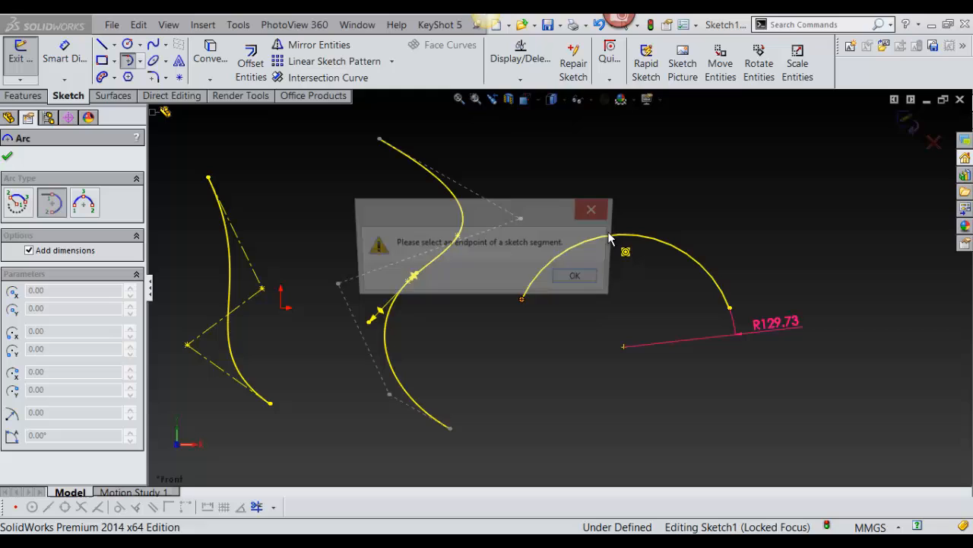
pyautogui.click(585, 279)
pyautogui.click(730, 308)
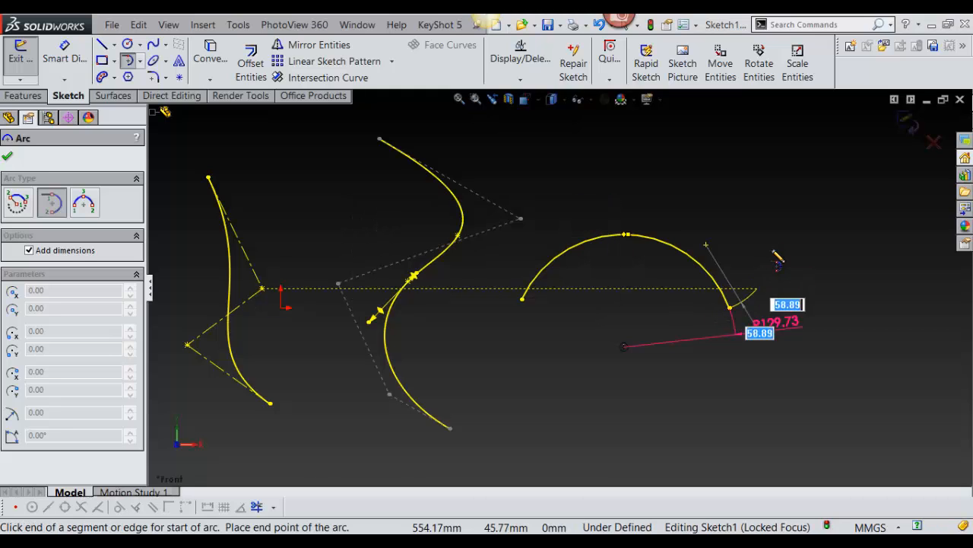
pyautogui.click(782, 165)
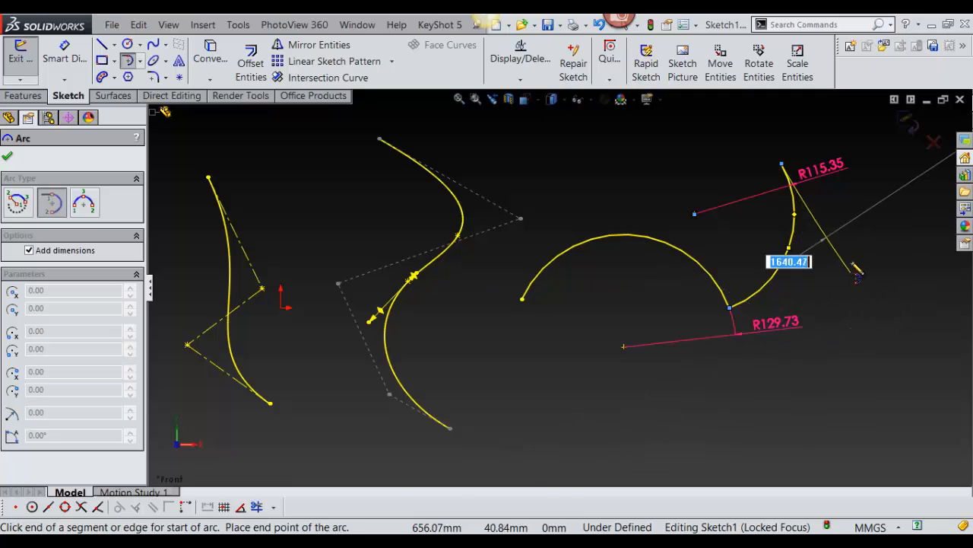
# Step: Chain three more tangent arcs with radii of about 47, 121 and 139 mm, closing back at the three-point arc's right endpoint
pyautogui.click(852, 164)
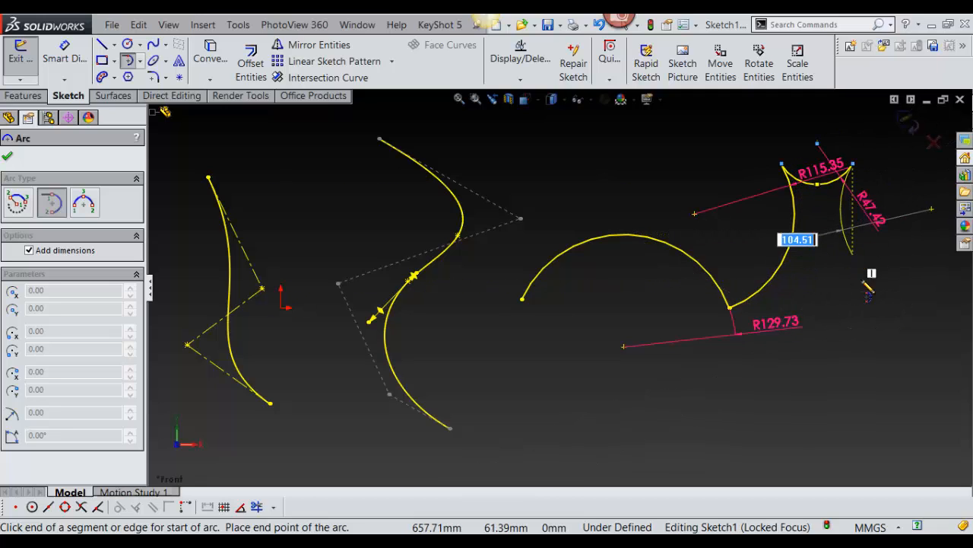
pyautogui.click(867, 288)
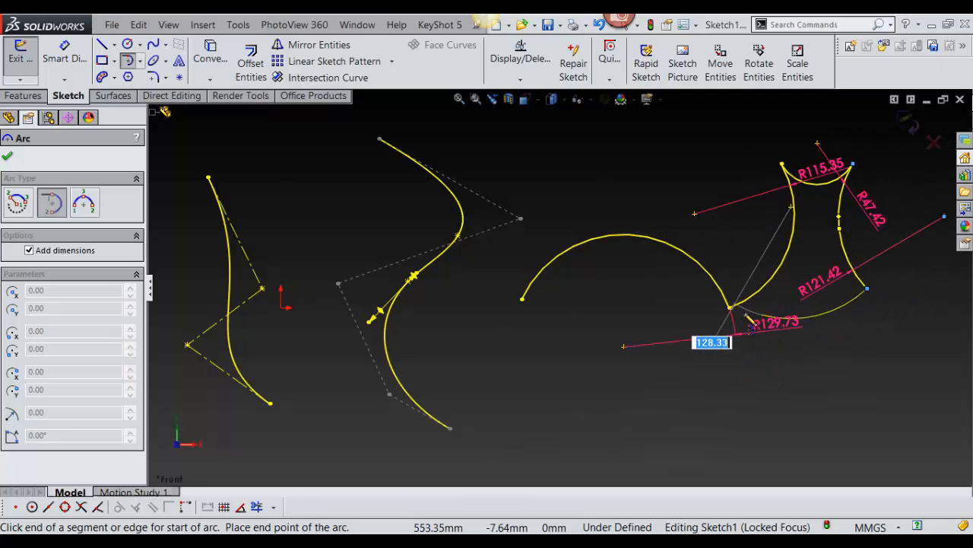
pyautogui.click(732, 308)
pyautogui.press('Escape')
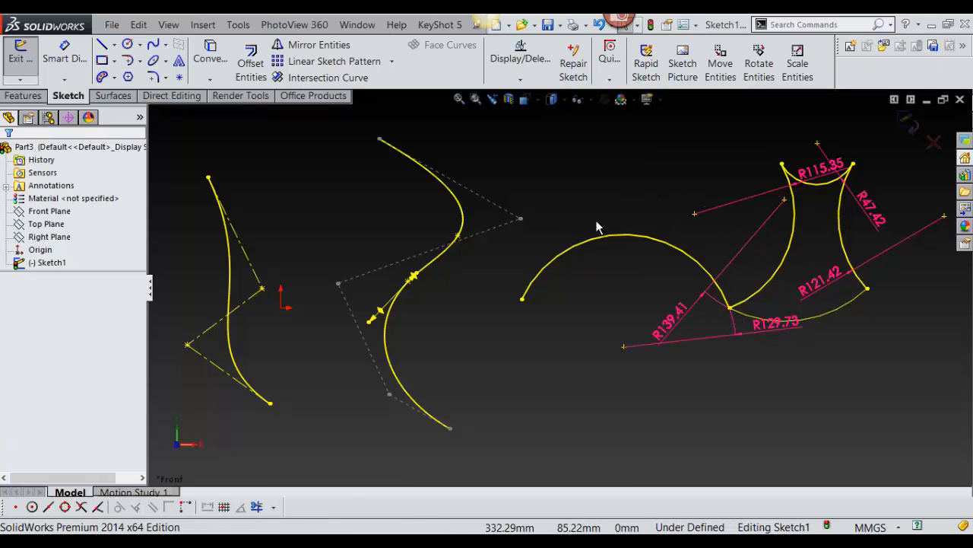
# Step: Draw a centerpoint arc of about 117 mm radius, centred above the three-point arc and sweeping below it to its upper left
pyautogui.click(167, 63)
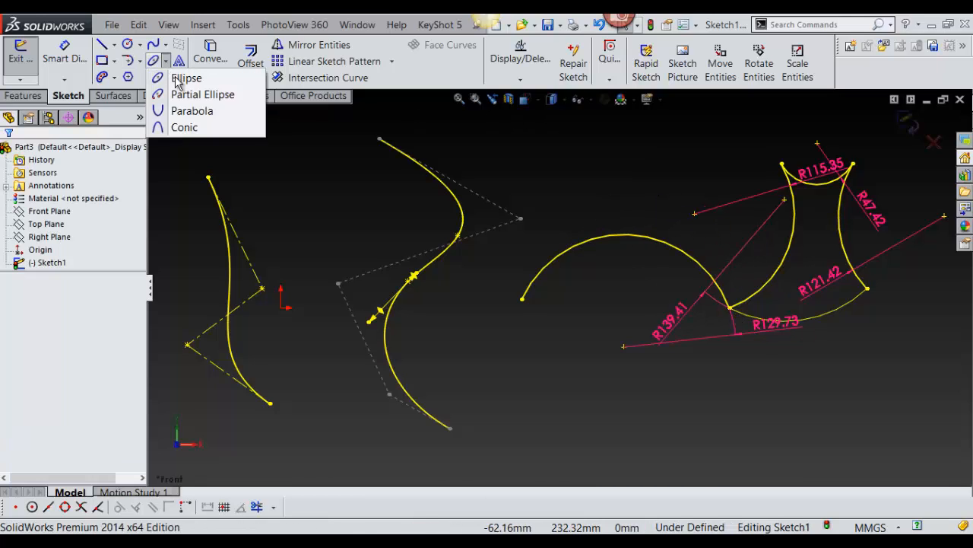
pyautogui.click(142, 61)
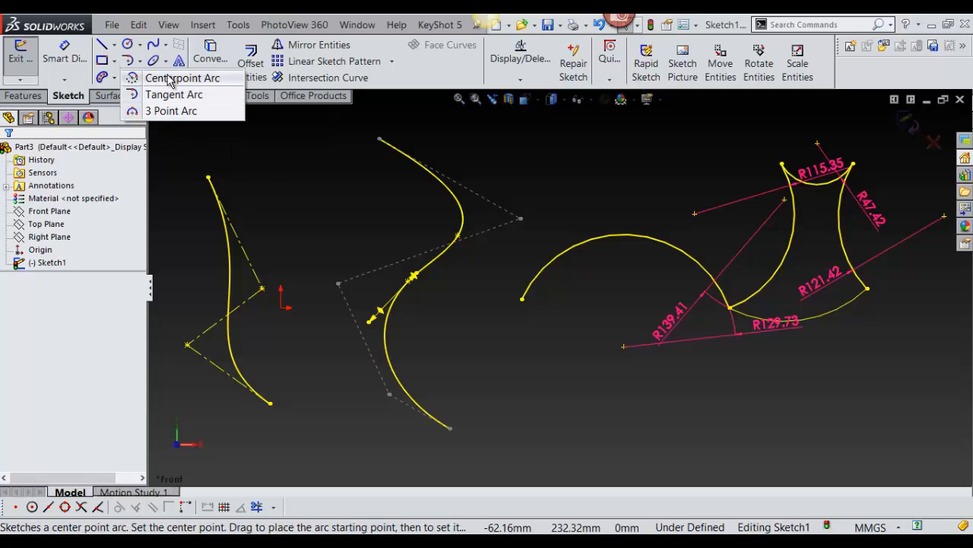
pyautogui.click(156, 76)
pyautogui.click(572, 213)
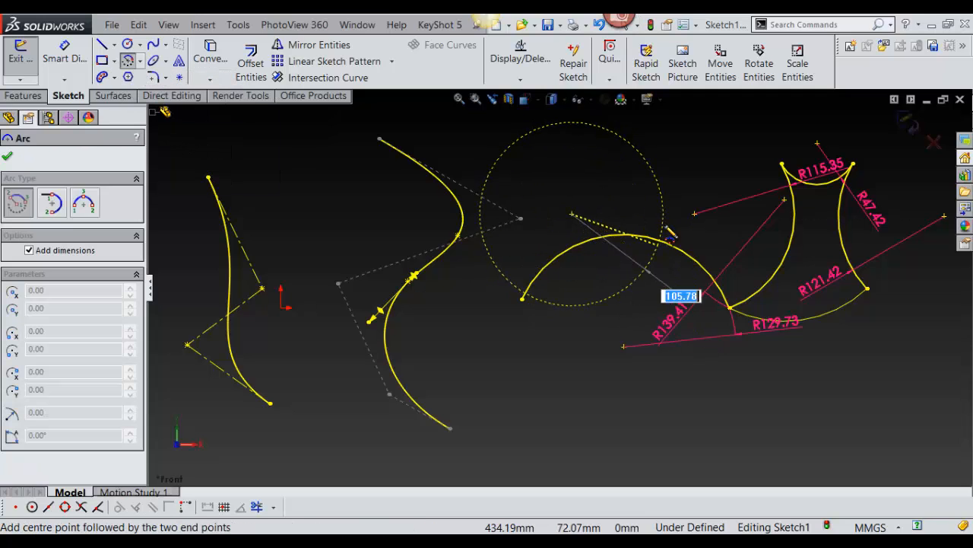
pyautogui.click(673, 219)
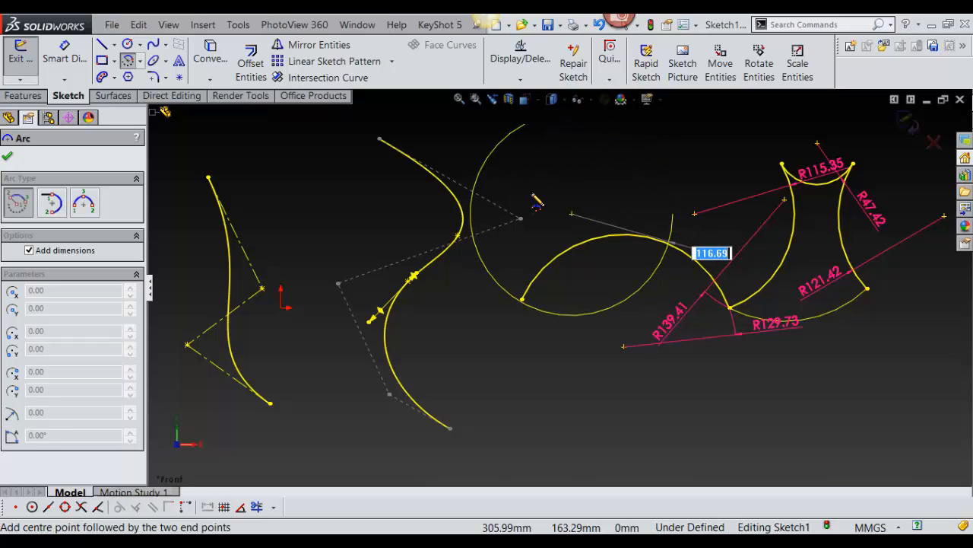
pyautogui.click(496, 146)
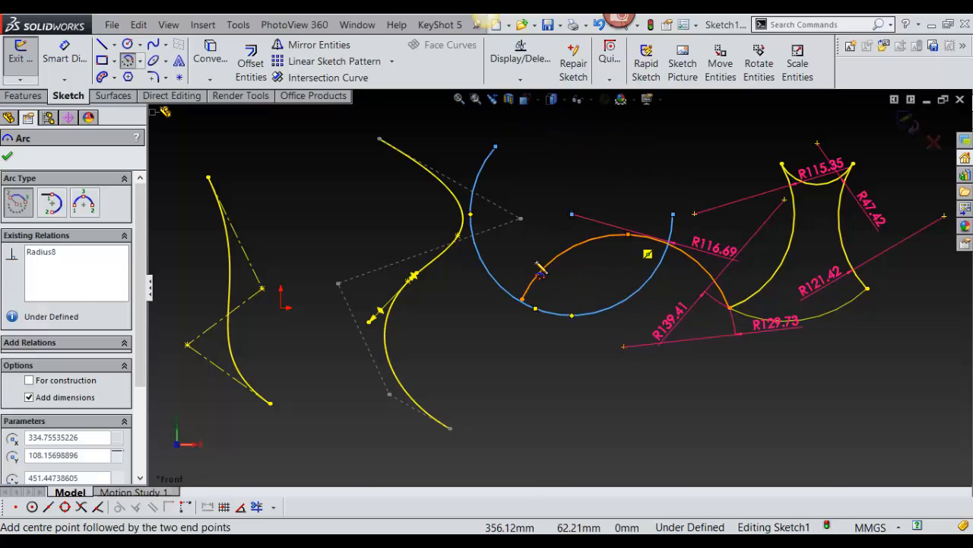
pyautogui.press('Escape')
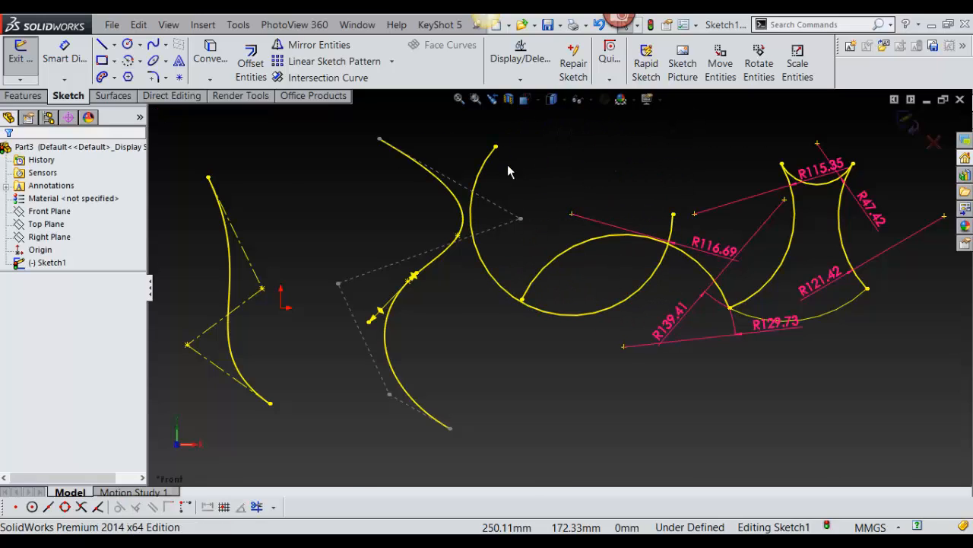
# Step: Draw a corner rectangle about 76 mm high below the chain of arcs
pyautogui.click(104, 61)
pyautogui.press('z')
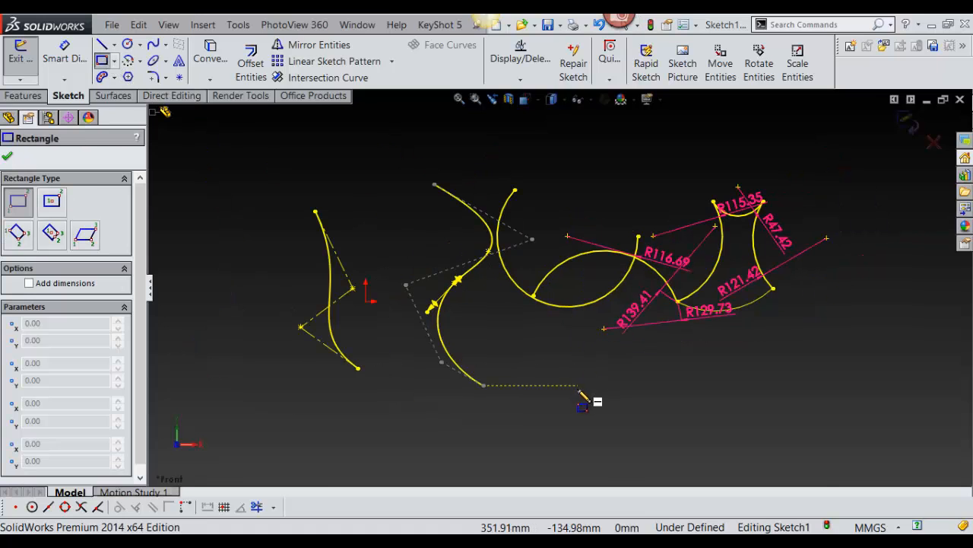
pyautogui.click(577, 394)
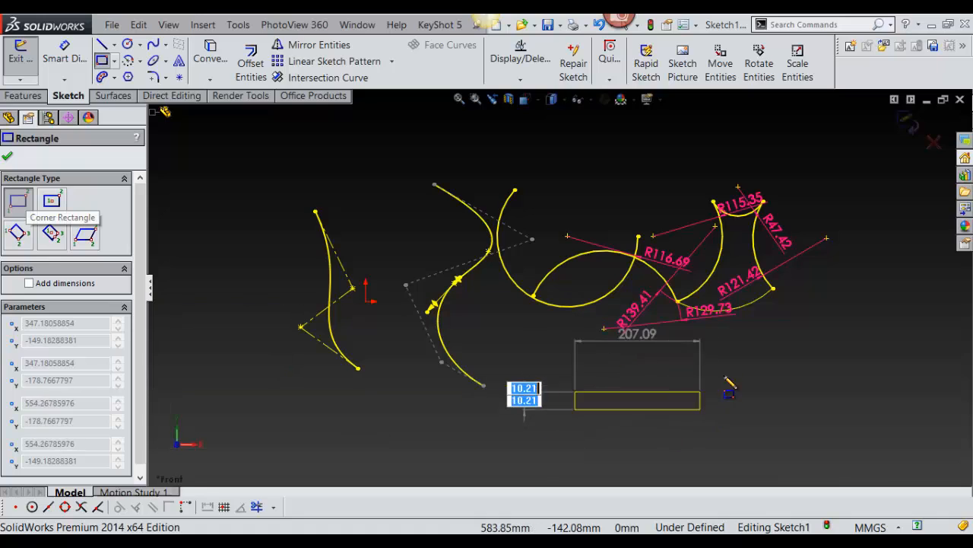
pyautogui.click(790, 349)
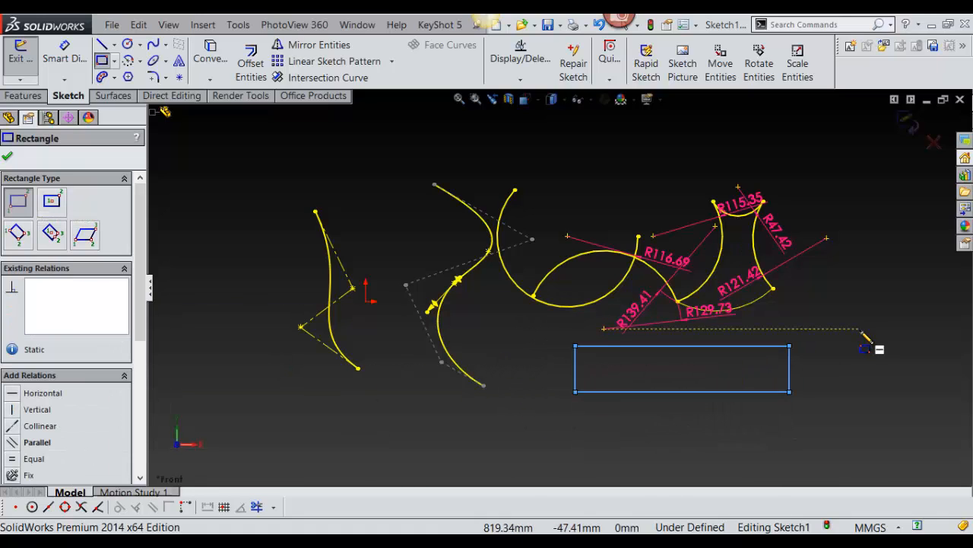
# Step: Draw a center rectangle with its centre just below the corner rectangle's lower-left corner, overlapping that rectangle
pyautogui.click(53, 201)
pyautogui.click(564, 417)
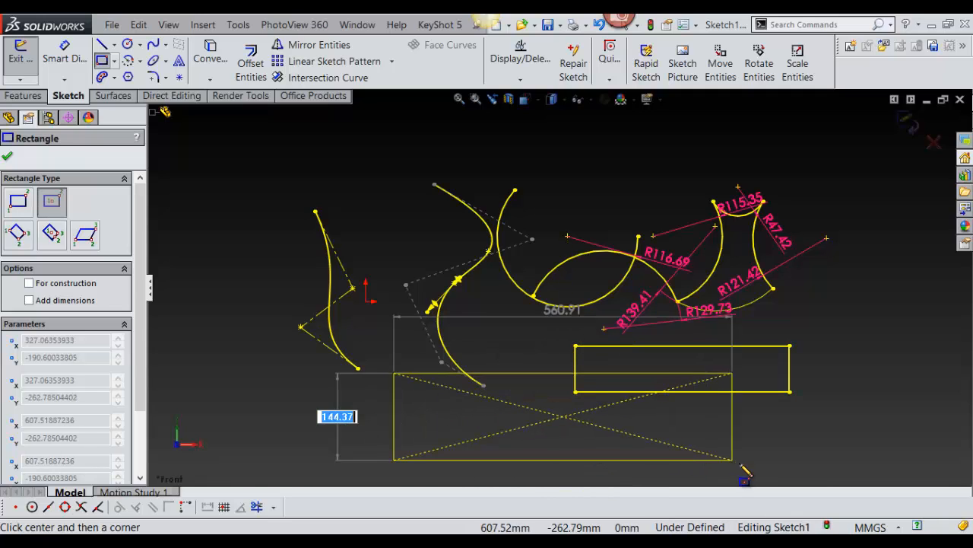
pyautogui.click(683, 458)
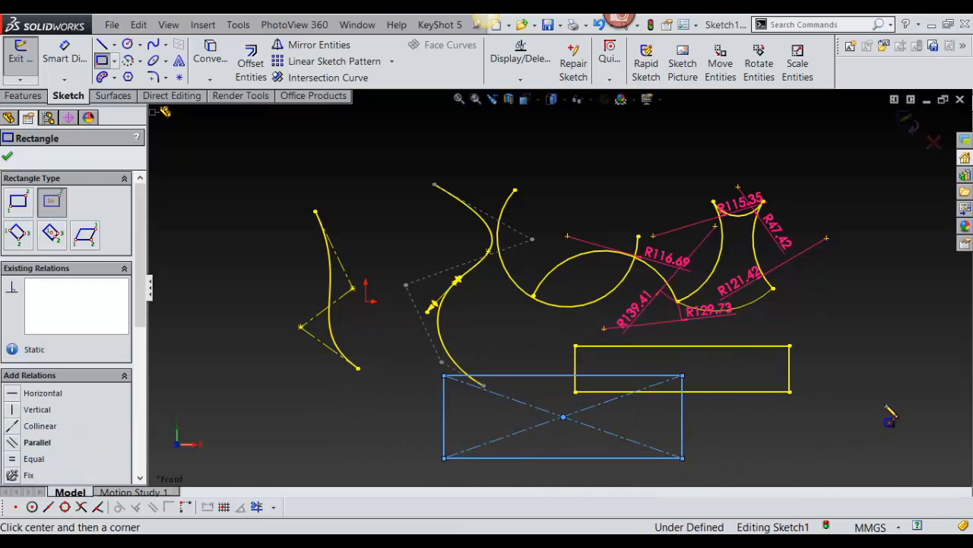
pyautogui.press('Escape')
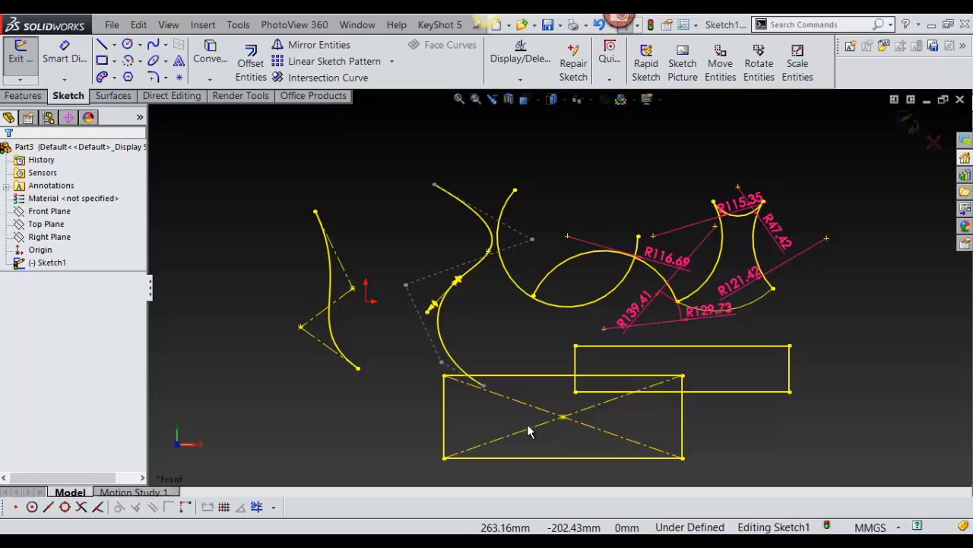
# Step: Fix the center rectangle's centre point and widen both the center rectangle and the corner rectangle by moving their right edges outward
pyautogui.moveTo(684, 419)
pyautogui.mouseDown()
pyautogui.moveTo(611, 417)
pyautogui.moveTo(689, 419)
pyautogui.mouseUp()
pyautogui.click(567, 417)
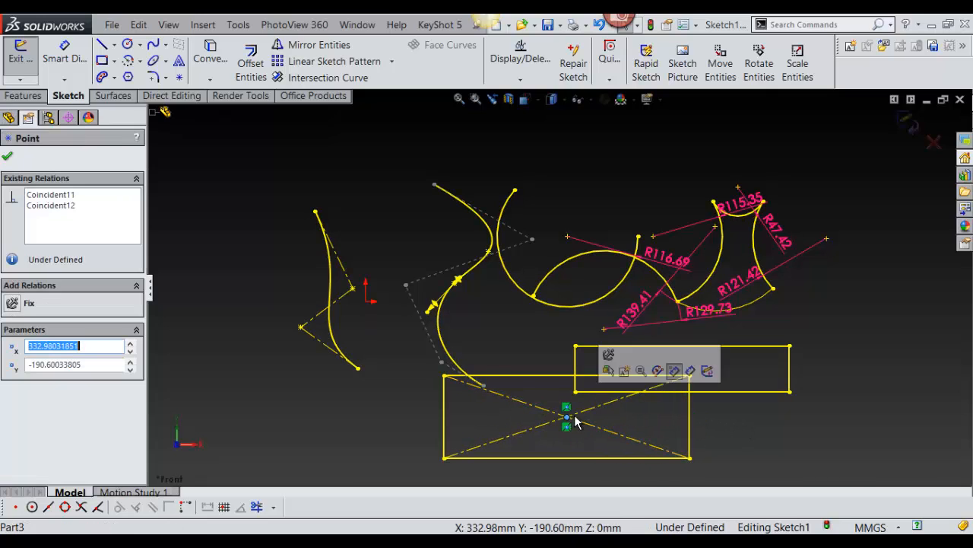
pyautogui.click(609, 354)
pyautogui.moveTo(691, 431)
pyautogui.mouseDown()
pyautogui.moveTo(601, 424)
pyautogui.moveTo(807, 425)
pyautogui.moveTo(654, 441)
pyautogui.moveTo(699, 432)
pyautogui.mouseUp()
pyautogui.moveTo(609, 432); pyautogui.dragTo(716, 435)
pyautogui.click(839, 302)
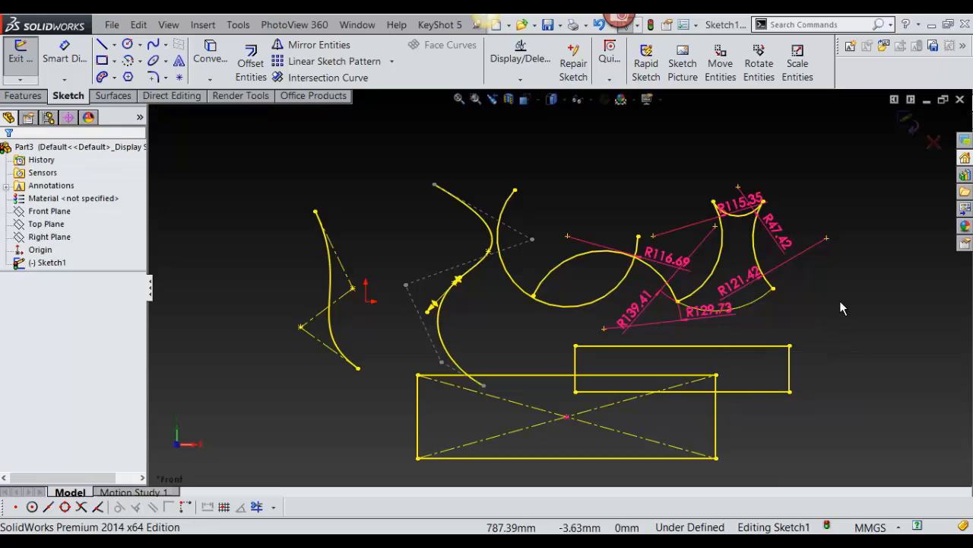
pyautogui.moveTo(791, 373)
pyautogui.mouseDown()
pyautogui.moveTo(808, 370)
pyautogui.moveTo(798, 370)
pyautogui.mouseUp()
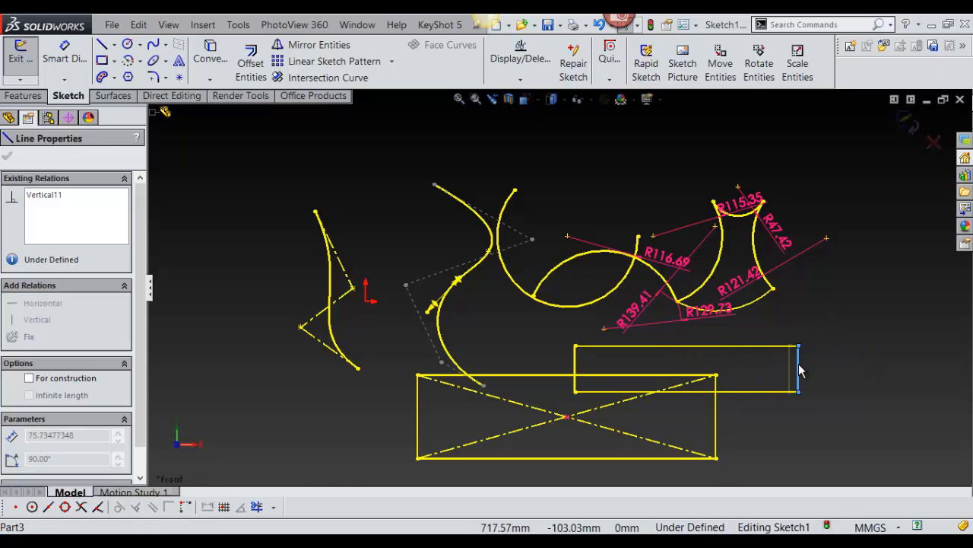
# Step: Draw a tilted 3 Point Corner Rectangle rising to the upper right, overlapping the top of the leftmost spline
pyautogui.click(116, 60)
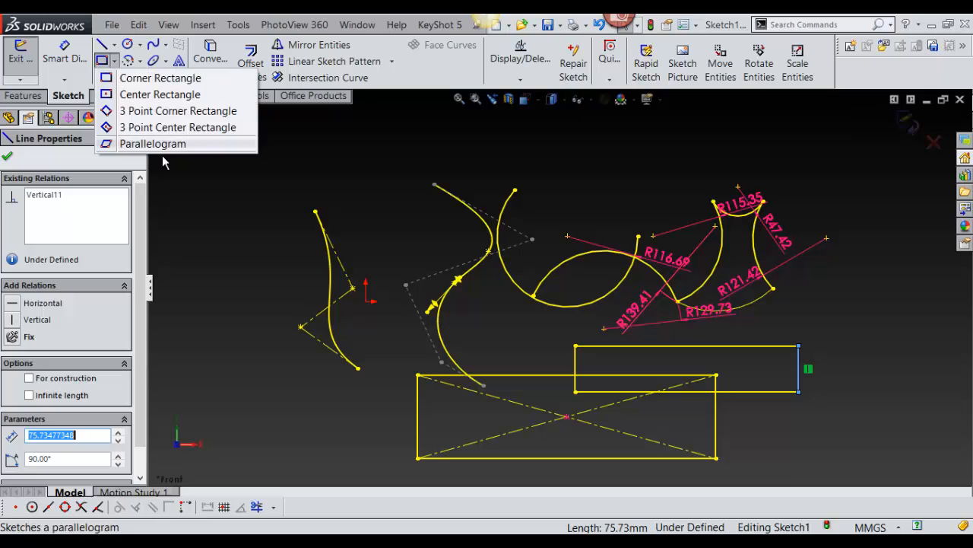
pyautogui.click(148, 111)
pyautogui.click(245, 311)
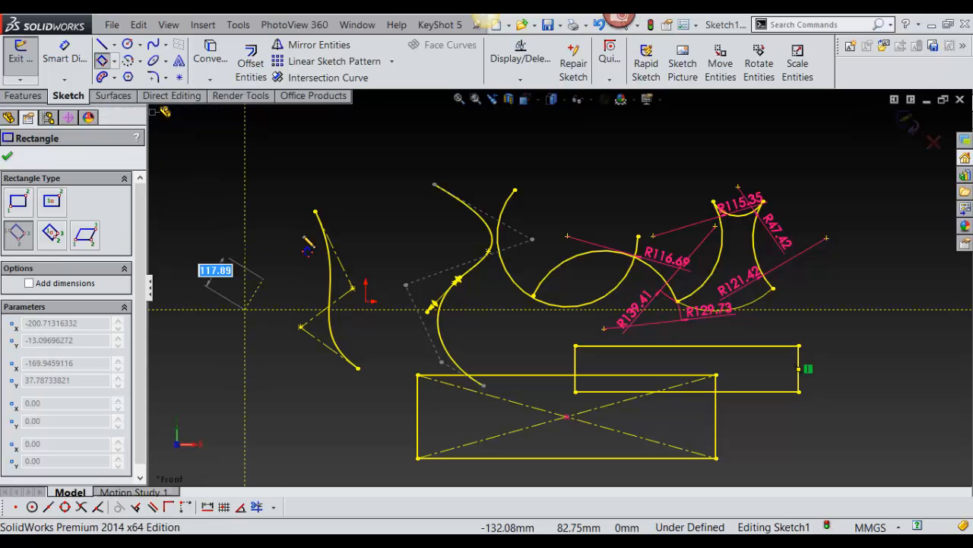
pyautogui.click(390, 158)
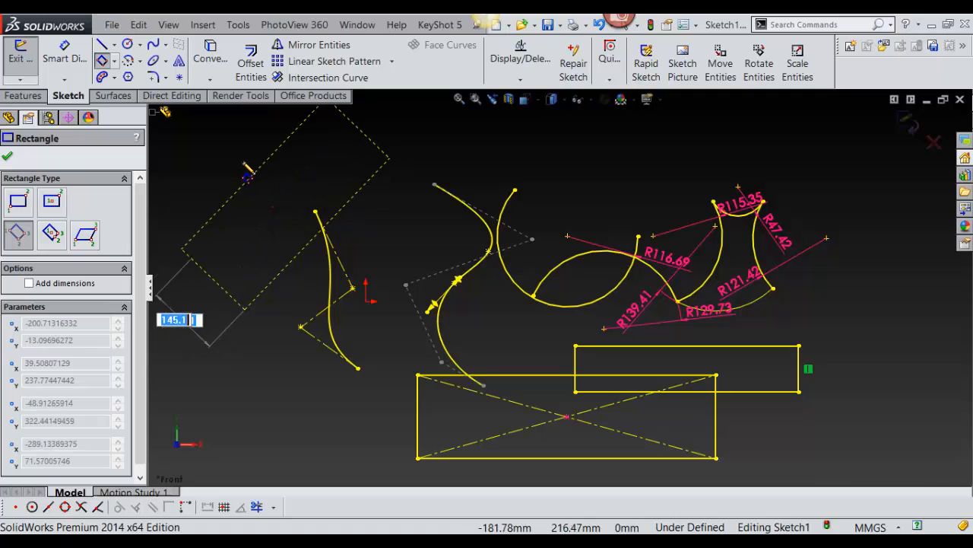
pyautogui.click(273, 183)
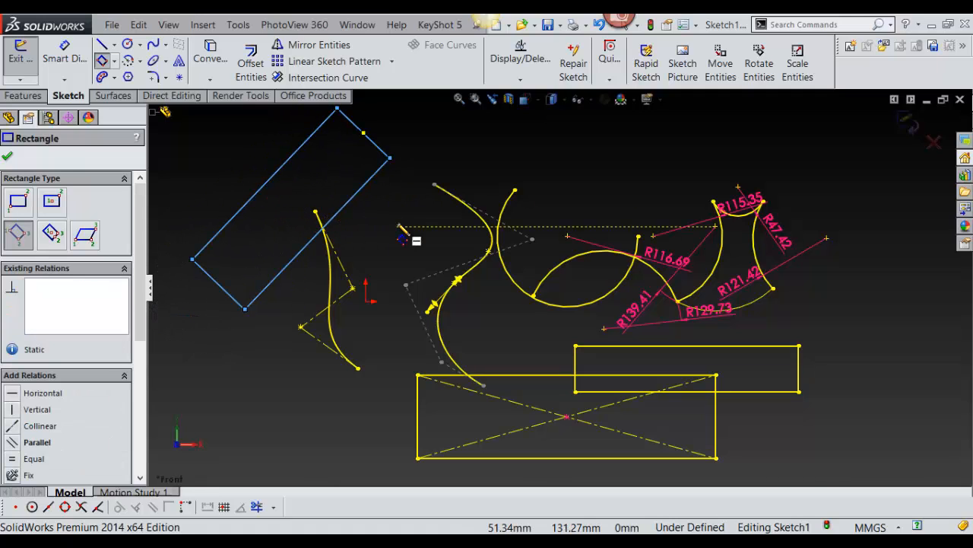
pyautogui.press('Escape')
# Step: Delete all the sketch geometry, including the splines, arcs, rectangles and dimensions
pyautogui.scroll(4, 556, 198)
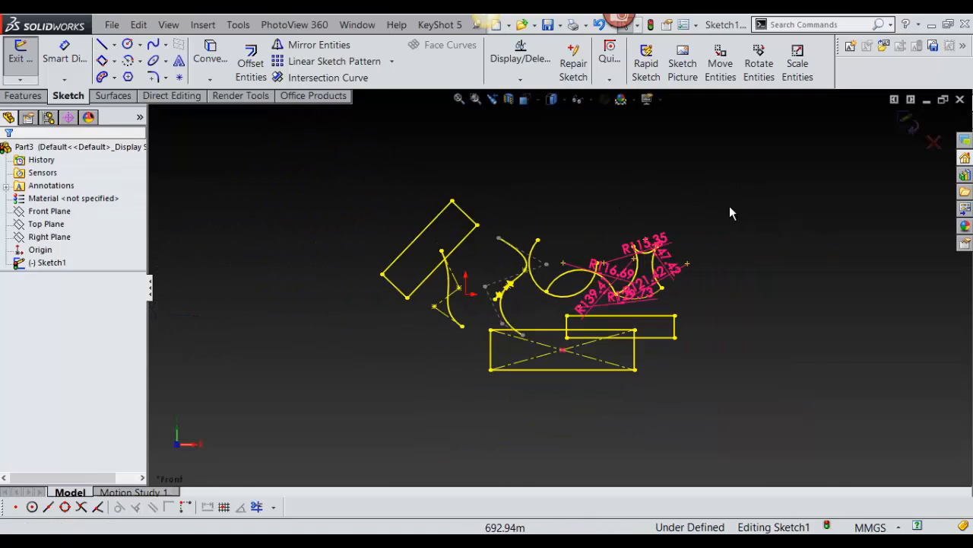
pyautogui.moveTo(750, 181); pyautogui.dragTo(290, 402)
pyautogui.press('Delete')
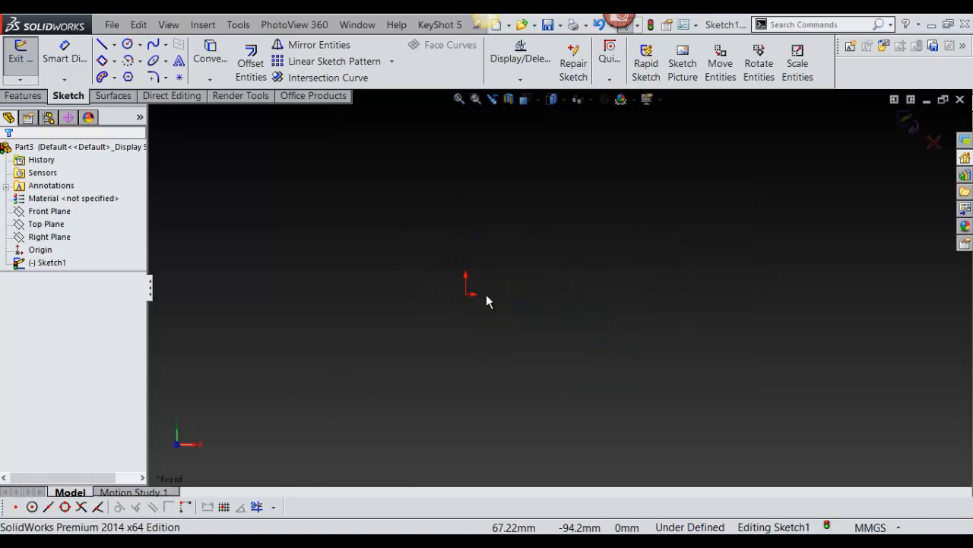
# Step: Draw a large 3 Point Center Rectangle centred to the upper right of the origin, with its long sides sloping down to the right
pyautogui.click(112, 64)
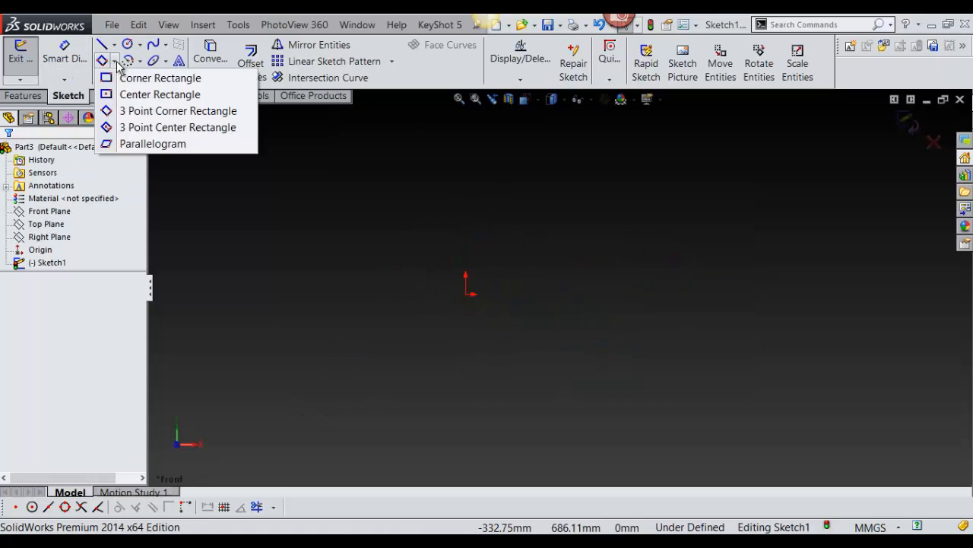
pyautogui.click(114, 127)
pyautogui.click(543, 219)
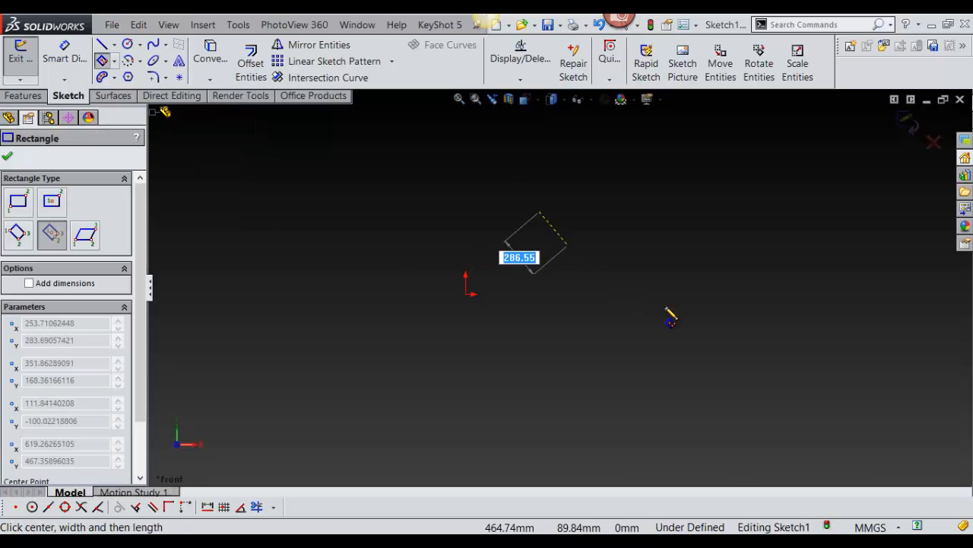
pyautogui.click(760, 348)
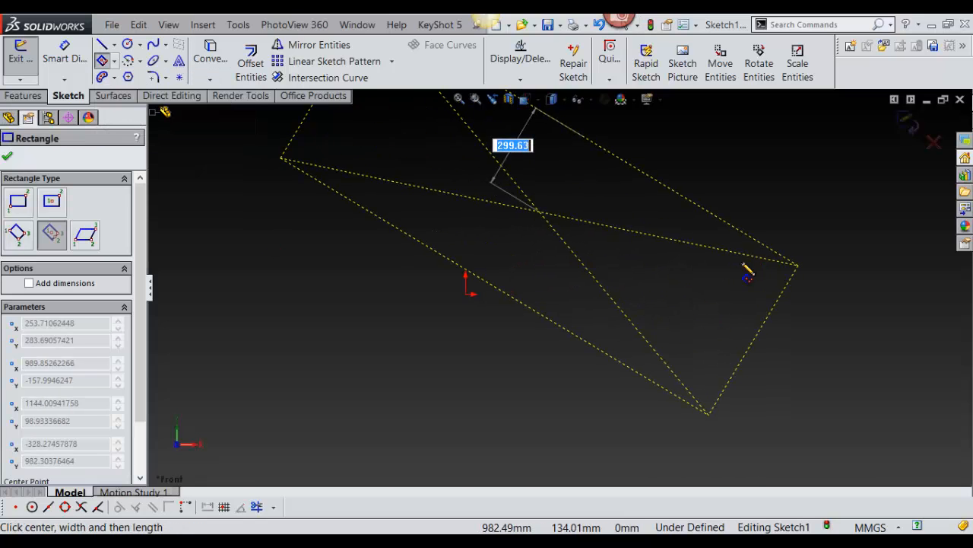
pyautogui.click(700, 227)
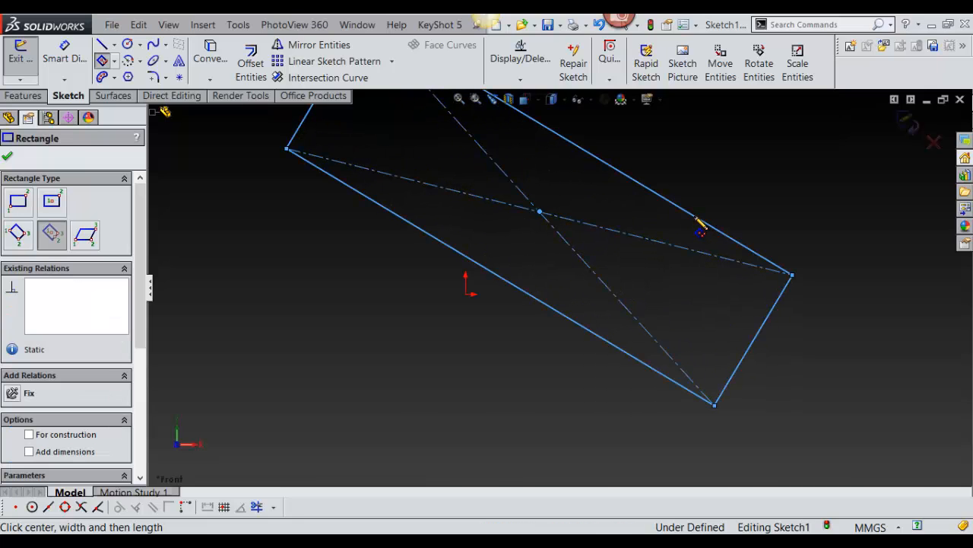
pyautogui.press('Escape')
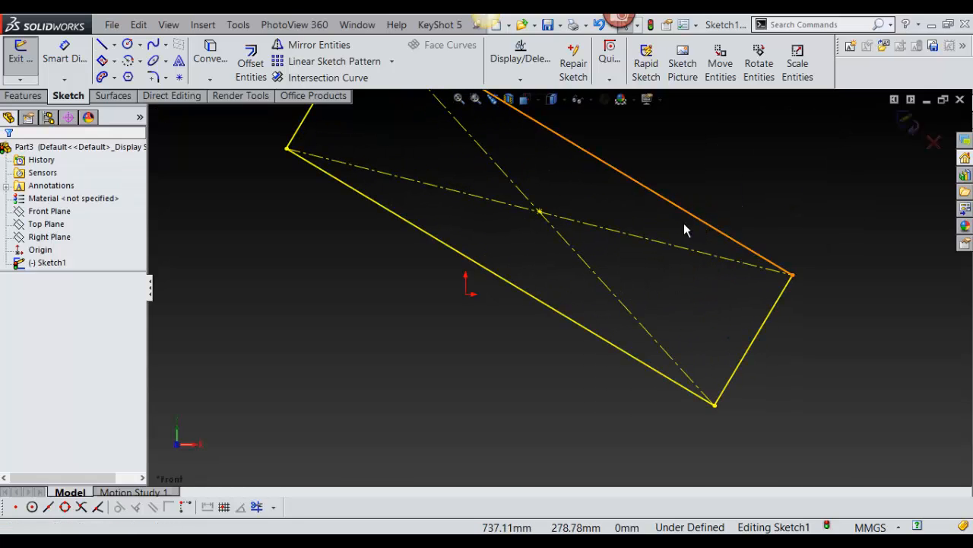
# Step: Delete the whole tilted center rectangle, including its construction diagonals
pyautogui.press('f')
pyautogui.moveTo(759, 131); pyautogui.dragTo(296, 421)
pyautogui.press('Delete')
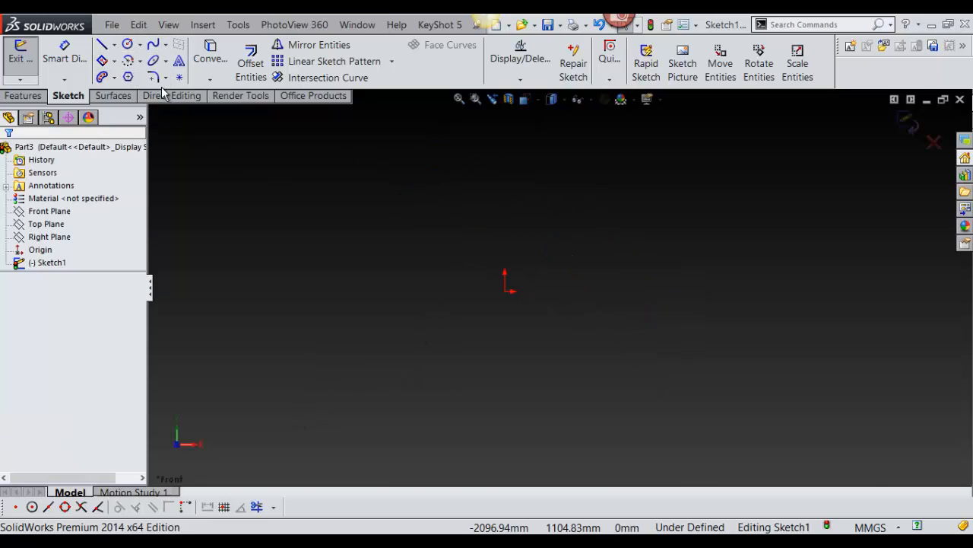
# Step: Draw an ellipse centred on the origin with a horizontal radius of about 706 mm and a vertical radius of about 435 mm
pyautogui.click(153, 61)
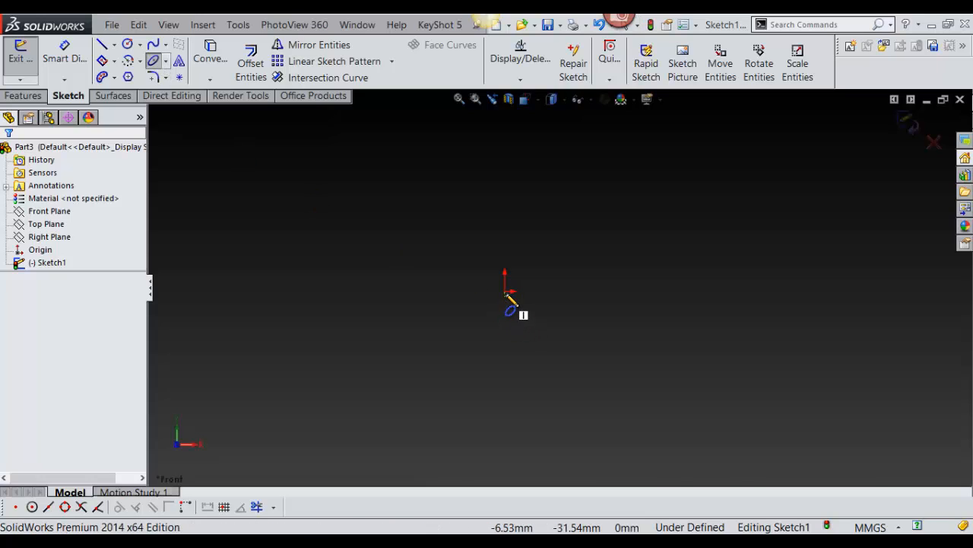
pyautogui.click(505, 291)
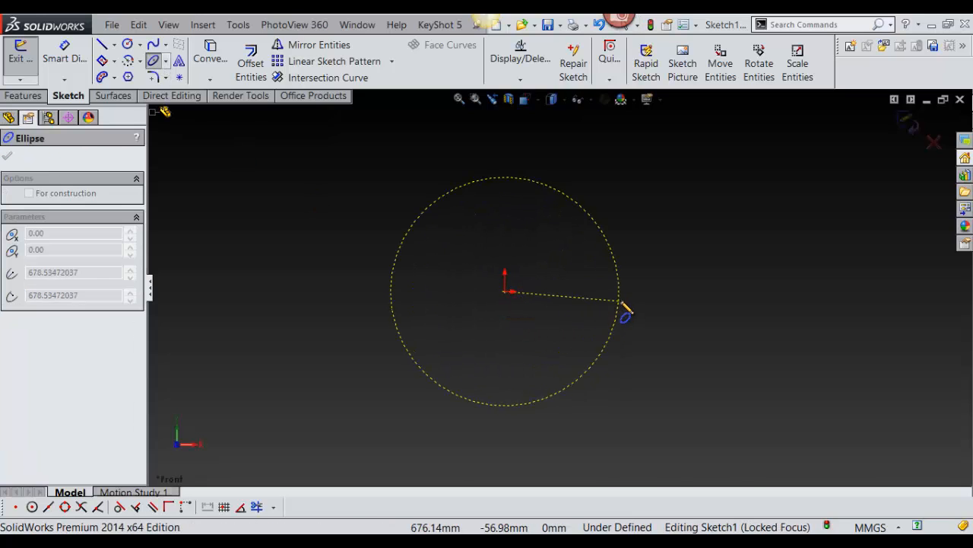
pyautogui.click(625, 291)
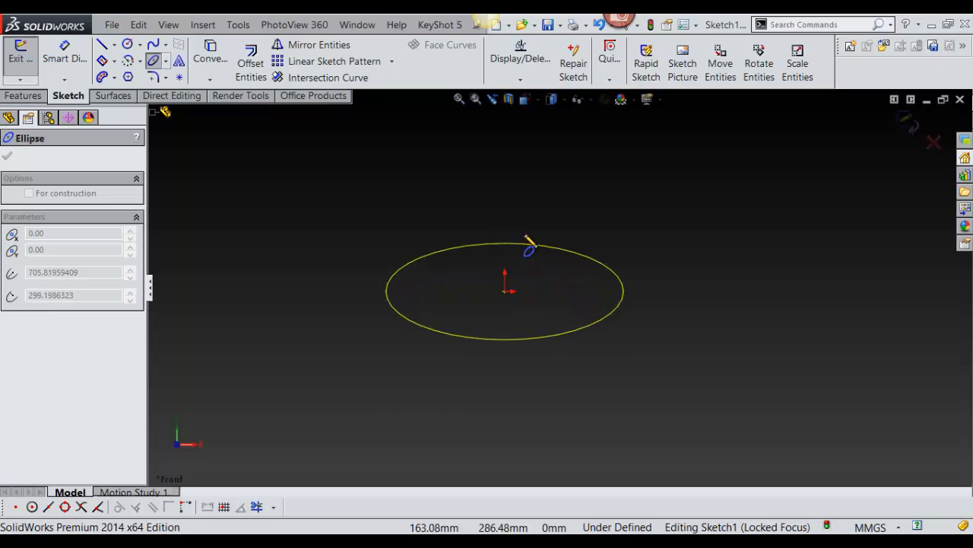
pyautogui.click(517, 230)
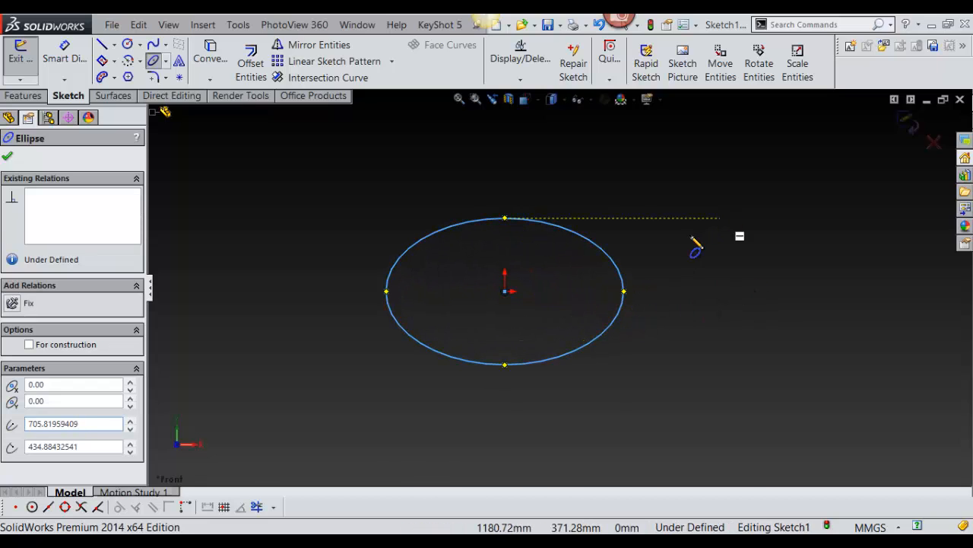
pyautogui.moveTo(727, 210); pyautogui.dragTo(660, 210, button='right')
pyautogui.press('Escape')
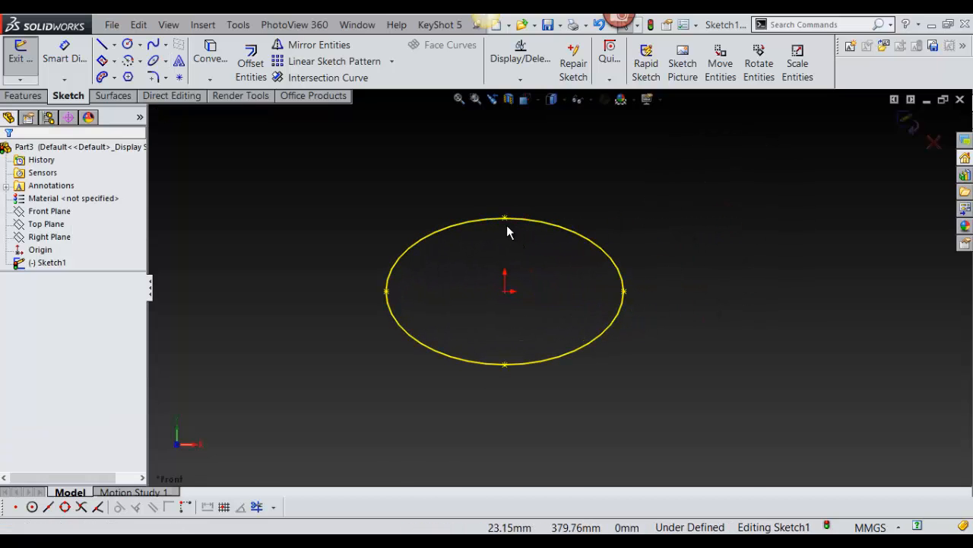
# Step: Flatten the ellipse by moving its upper quadrant point closer to the origin
pyautogui.moveTo(508, 243)
pyautogui.mouseDown()
pyautogui.moveTo(510, 261)
pyautogui.moveTo(507, 230)
pyautogui.mouseUp()
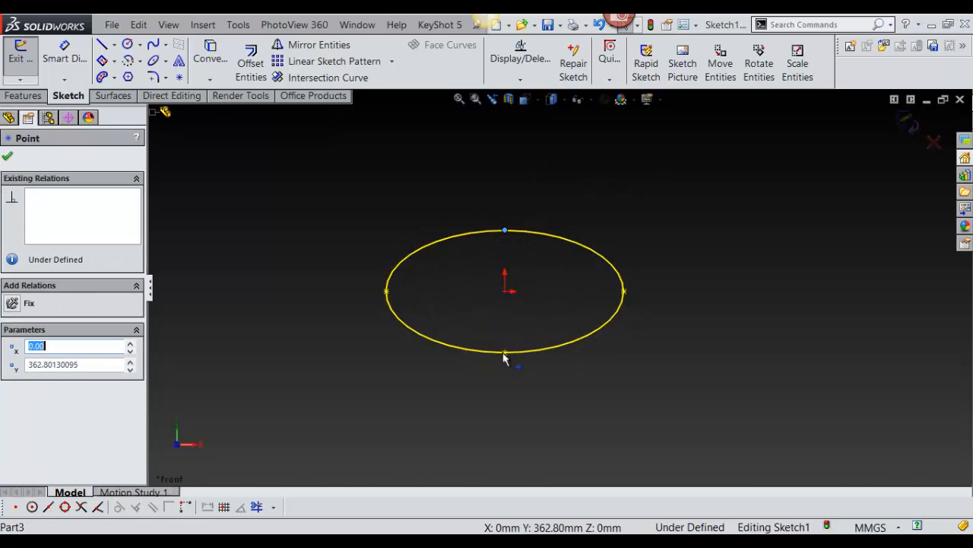
pyautogui.moveTo(495, 239)
pyautogui.mouseDown()
pyautogui.moveTo(506, 258)
pyautogui.moveTo(508, 246)
pyautogui.mouseUp()
pyautogui.click(687, 158)
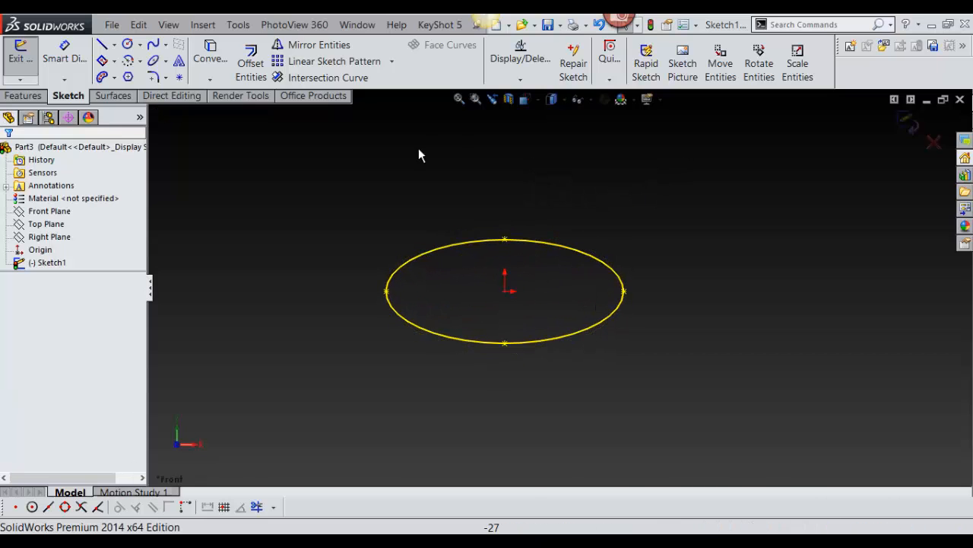
# Step: Place a sketch point on the upper right part of the ellipse, about 536 mm across and 200 mm above the origin
pyautogui.scroll(1, 384, 123)
pyautogui.click(180, 78)
pyautogui.scroll(-2, 635, 255)
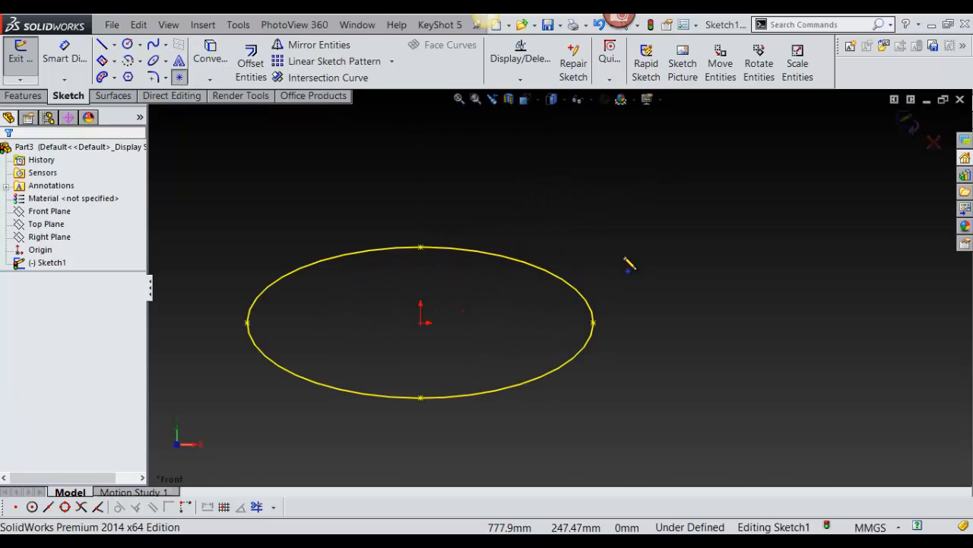
pyautogui.click(552, 273)
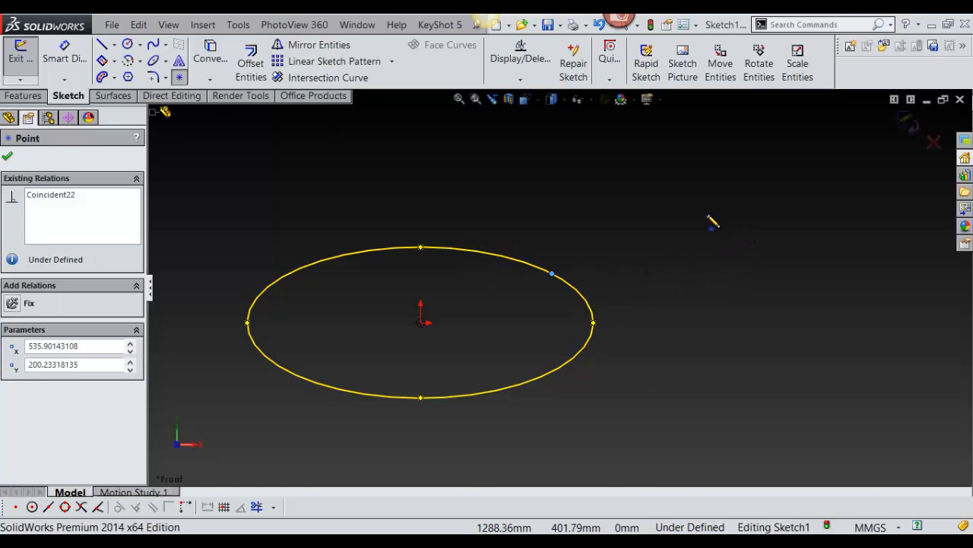
# Step: Draw a line from the point on the ellipse outward, sloping gently up to the right
pyautogui.moveTo(710, 187); pyautogui.dragTo(700, 293, button='right')
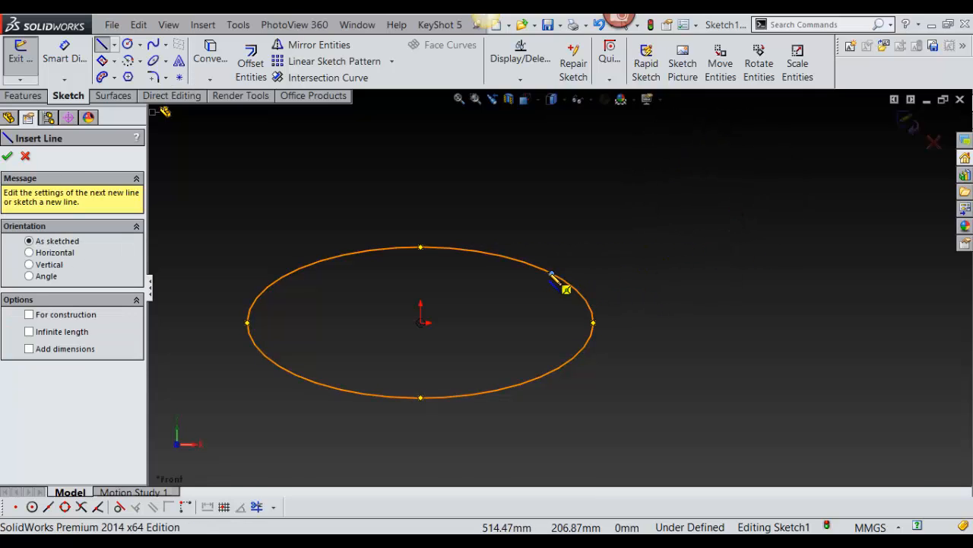
pyautogui.moveTo(553, 273); pyautogui.dragTo(903, 204)
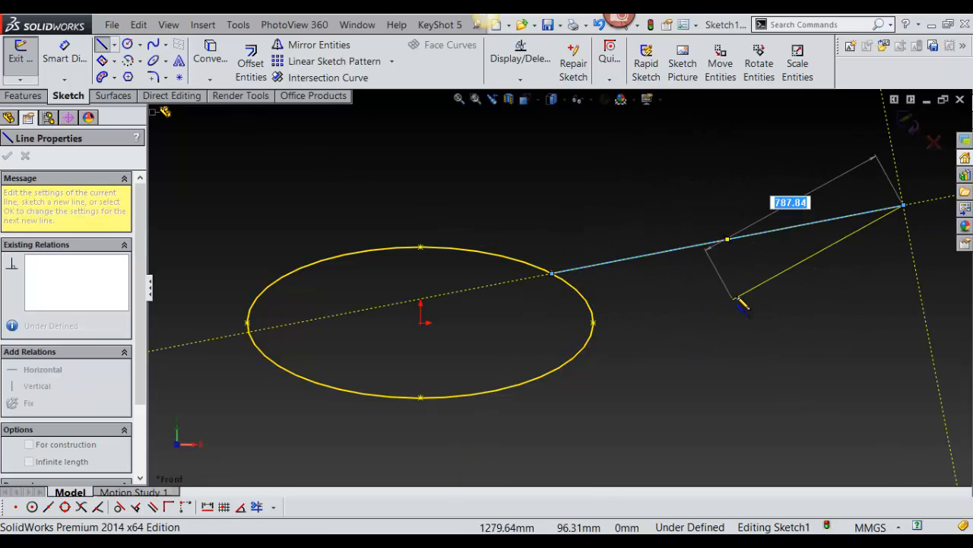
pyautogui.press('Escape')
pyautogui.scroll(2, 635, 318)
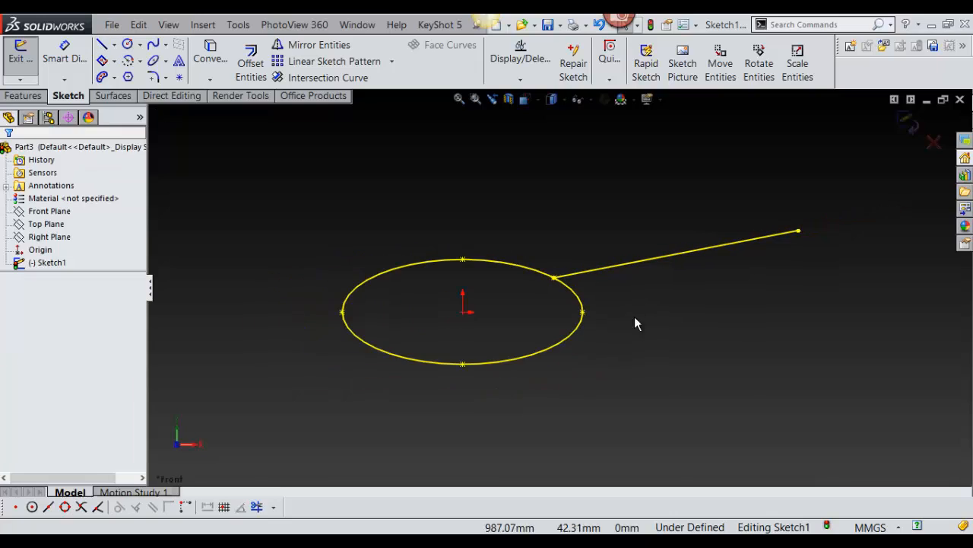
# Step: Place a point to the right of the ellipse, level with the origin, and dimension its distance from the ellipse's right quadrant point
pyautogui.click(181, 78)
pyautogui.click(770, 312)
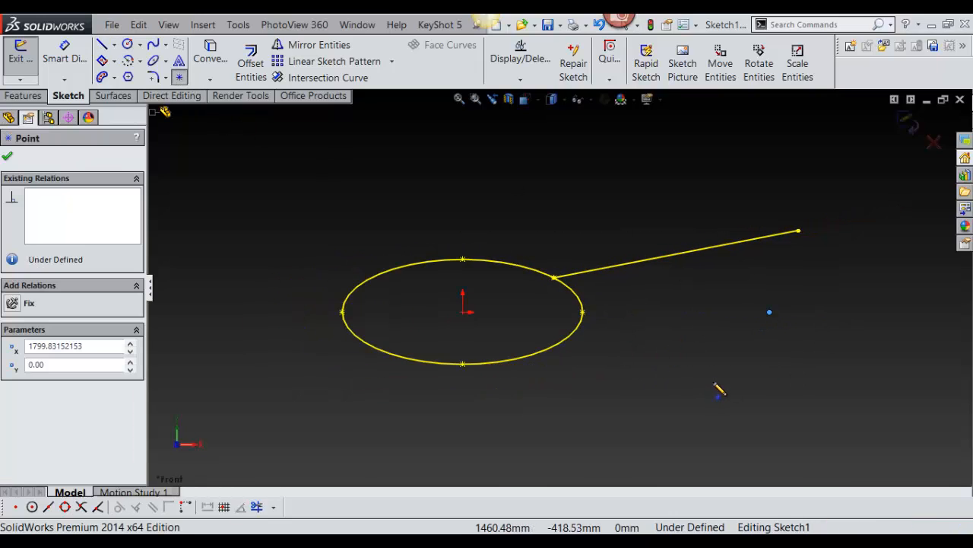
pyautogui.moveTo(712, 376); pyautogui.dragTo(701, 305, button='right')
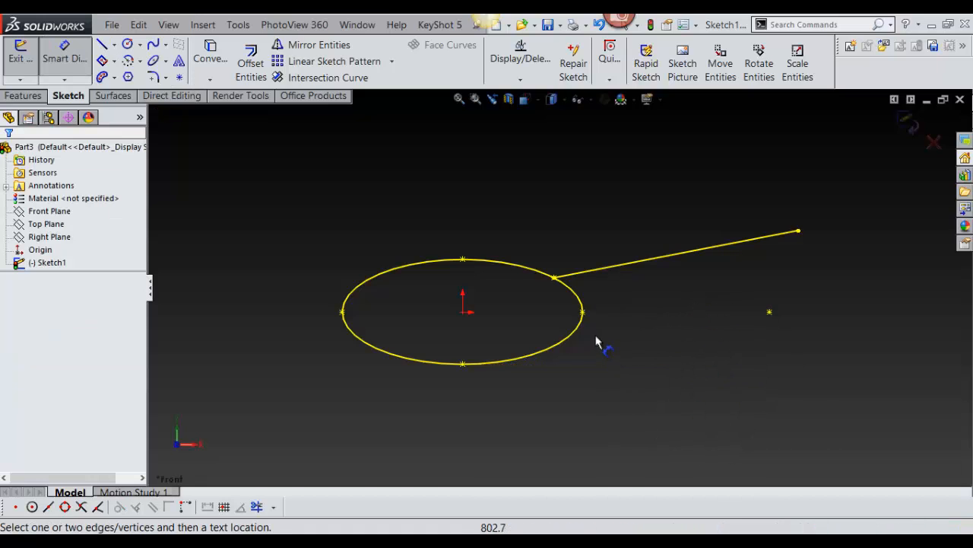
pyautogui.click(582, 313)
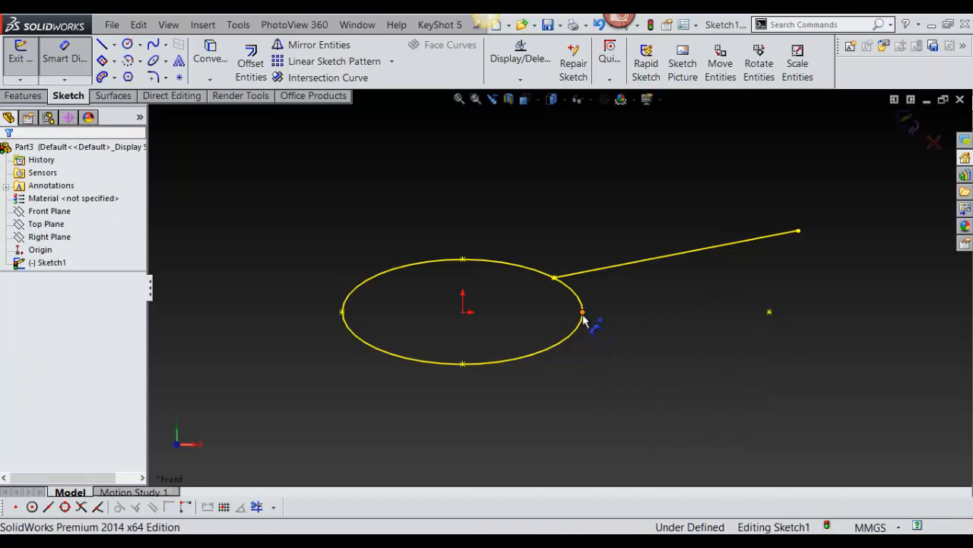
pyautogui.click(770, 313)
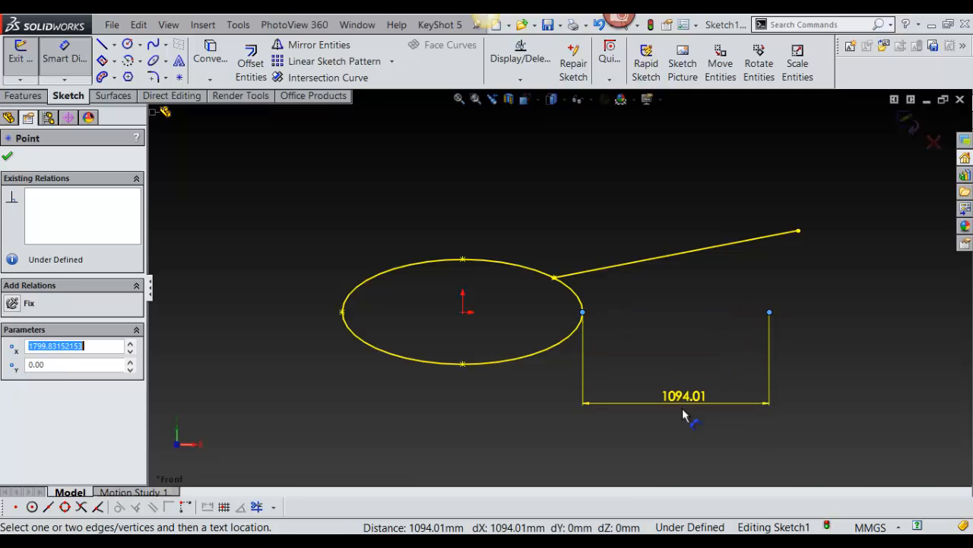
pyautogui.click(687, 412)
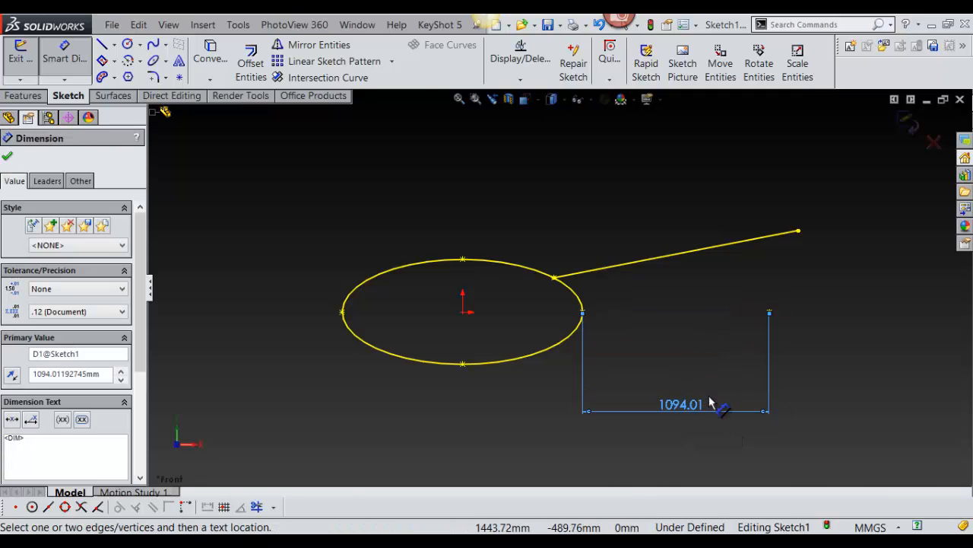
# Step: Delete the ellipse, the line, both sketch points and the dimension
pyautogui.scroll(-3, 708, 401)
pyautogui.scroll(6, 704, 404)
pyautogui.scroll(1, 581, 349)
pyautogui.moveTo(773, 210)
pyautogui.mouseDown(button='right')
pyautogui.moveTo(771, 229)
pyautogui.moveTo(693, 220)
pyautogui.mouseUp(button='right')
pyautogui.moveTo(708, 202); pyautogui.dragTo(361, 378)
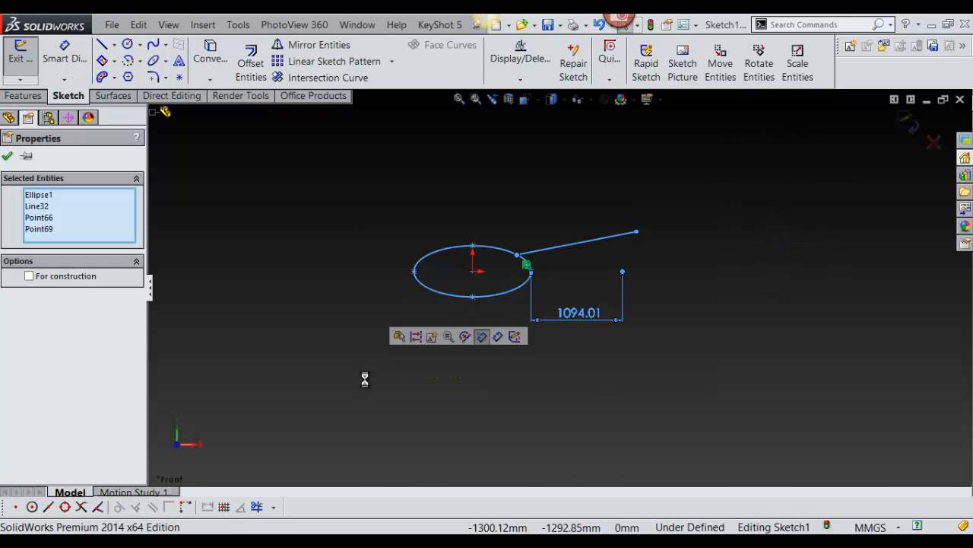
pyautogui.press('Delete')
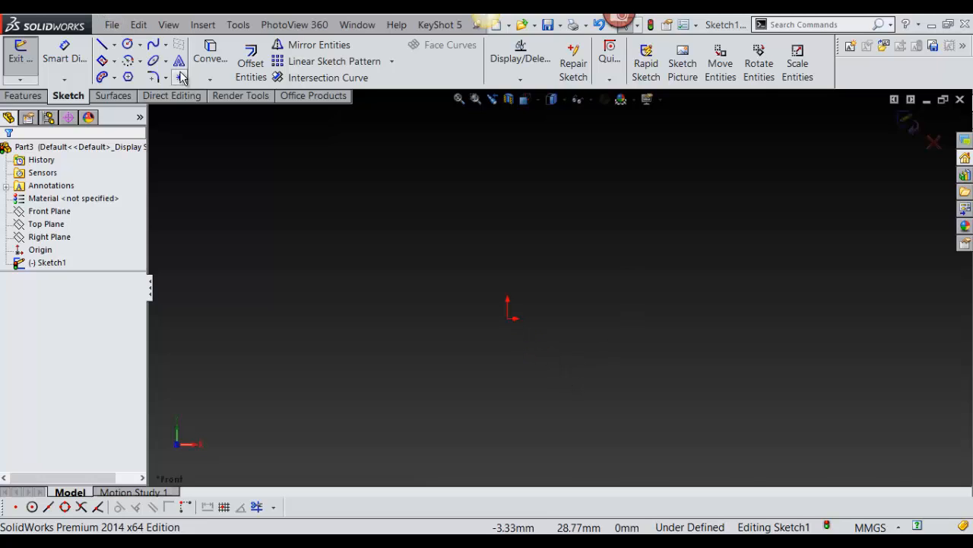
pyautogui.click(323, 52)
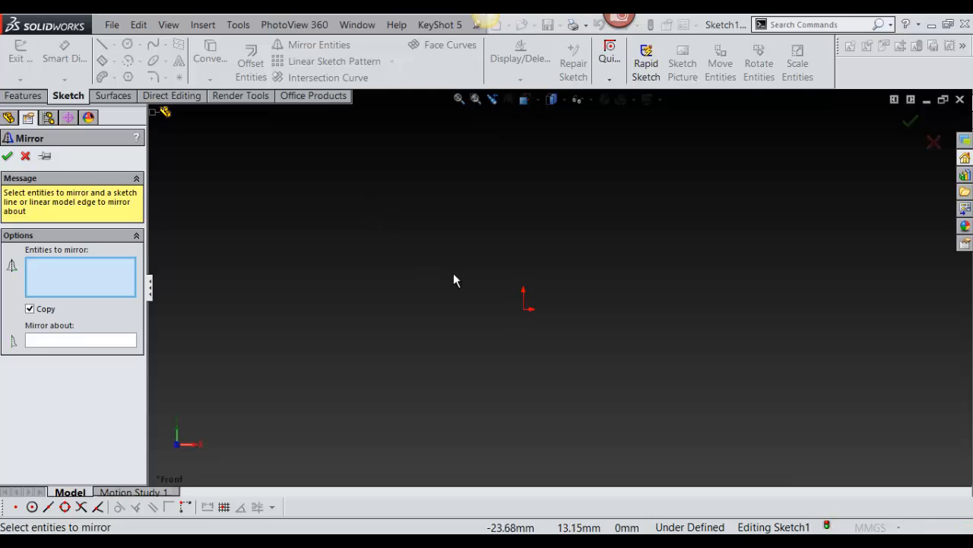
pyautogui.moveTo(544, 238); pyautogui.dragTo(595, 294, button='right')
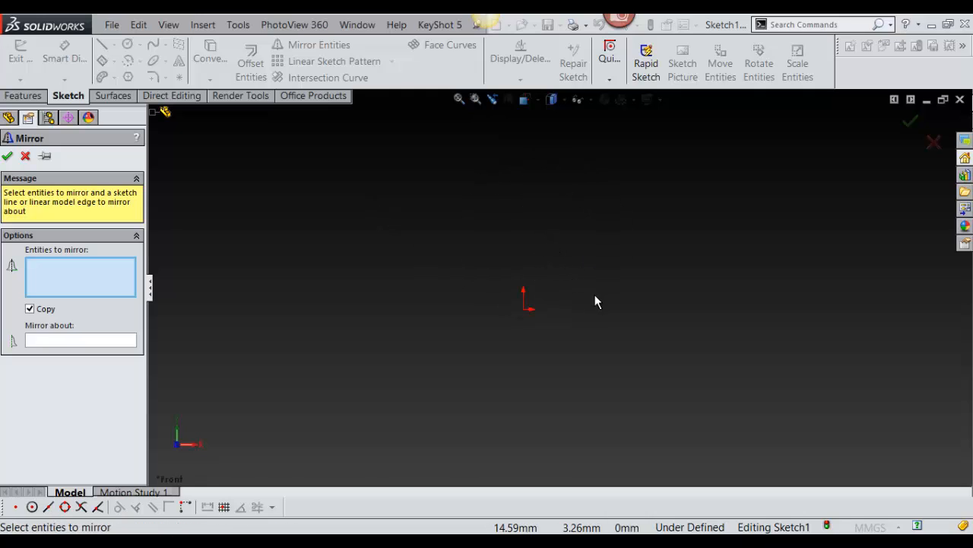
pyautogui.moveTo(676, 220); pyautogui.dragTo(683, 236, button='right')
pyautogui.click(24, 156)
# Step: Draw a circle about 5.65 mm in diameter, centred about 15.2 mm right of and 2 mm above the origin
pyautogui.moveTo(532, 202); pyautogui.dragTo(598, 202, button='right')
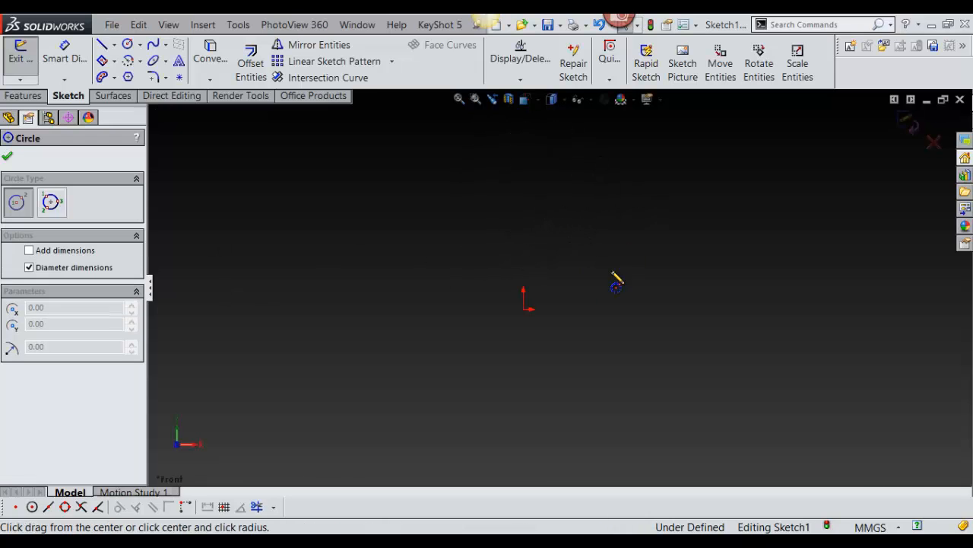
pyautogui.click(601, 298)
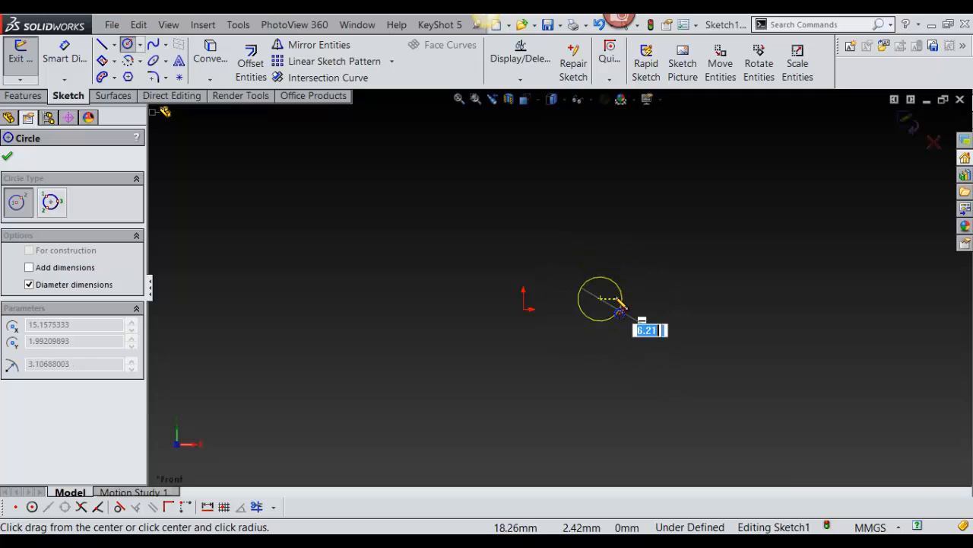
pyautogui.click(616, 297)
# Step: Draw two construction lines from the origin: a vertical one about 12.5 mm upward and a horizontal one about 19 mm to the left
pyautogui.scroll(-2, 567, 339)
pyautogui.scroll(-3, 546, 304)
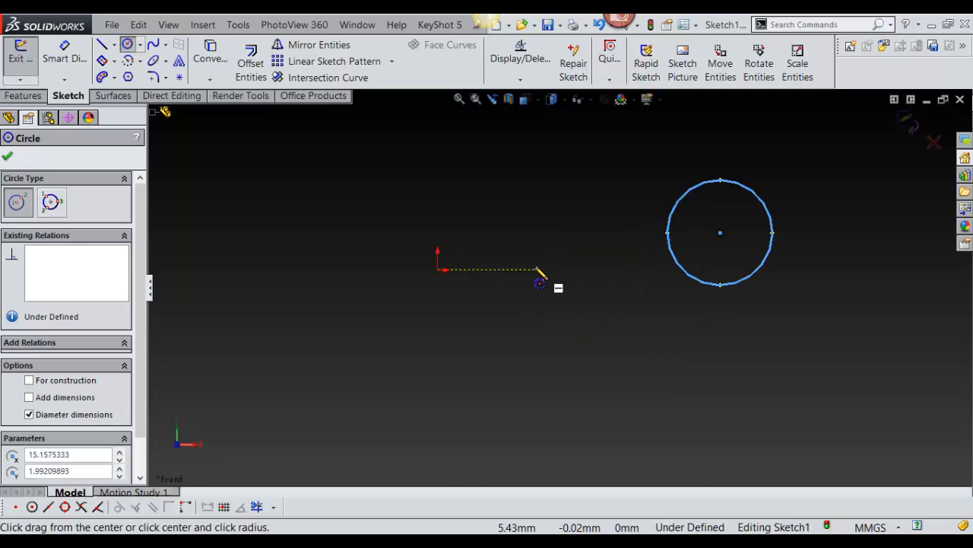
pyautogui.scroll(2, 551, 274)
pyautogui.moveTo(535, 249); pyautogui.dragTo(556, 287, button='right')
pyautogui.moveTo(590, 325); pyautogui.dragTo(590, 325, button='right')
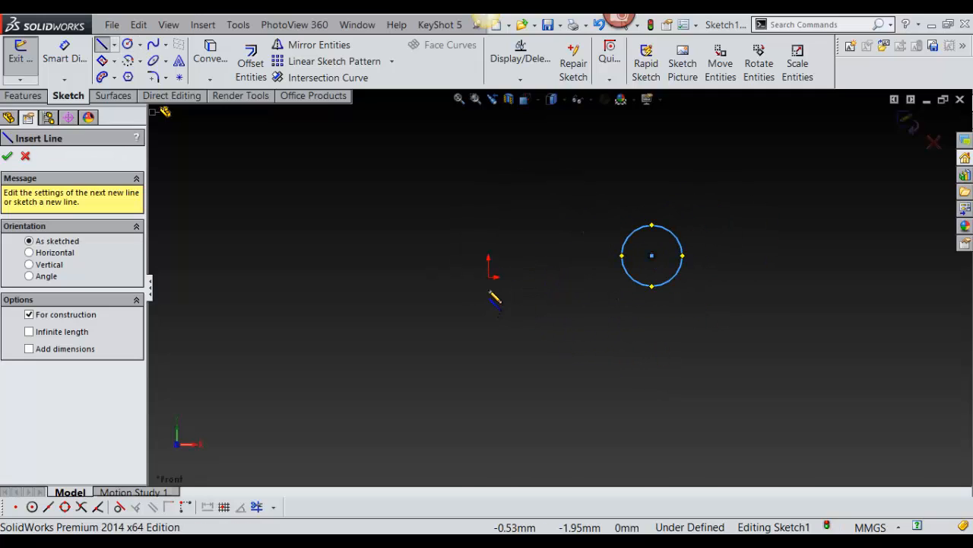
pyautogui.click(488, 276)
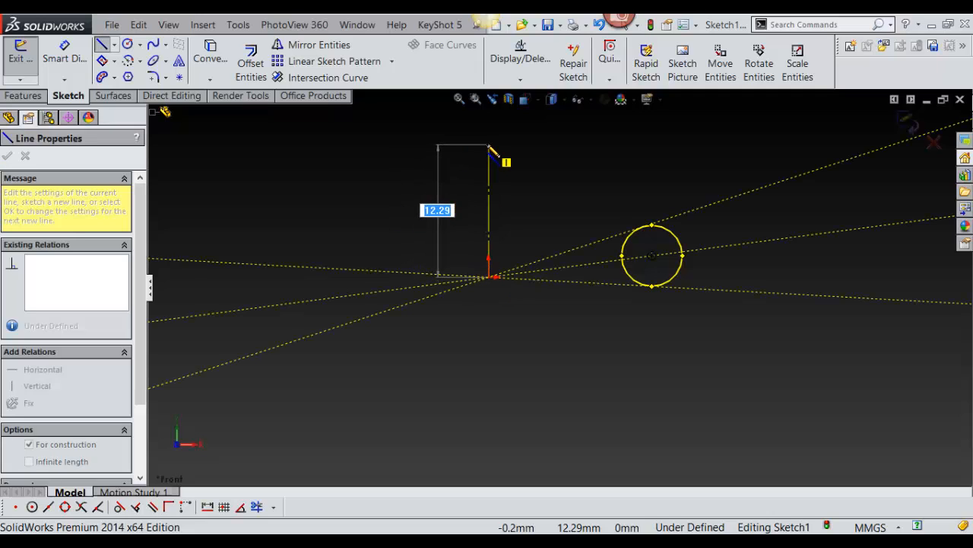
pyautogui.click(488, 142)
pyautogui.click(488, 277)
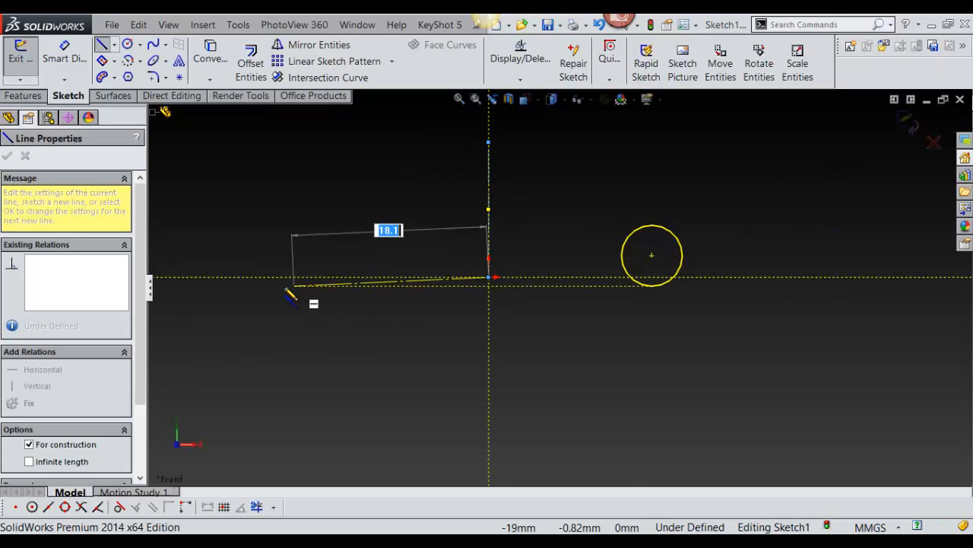
pyautogui.click(284, 276)
pyautogui.press('Escape')
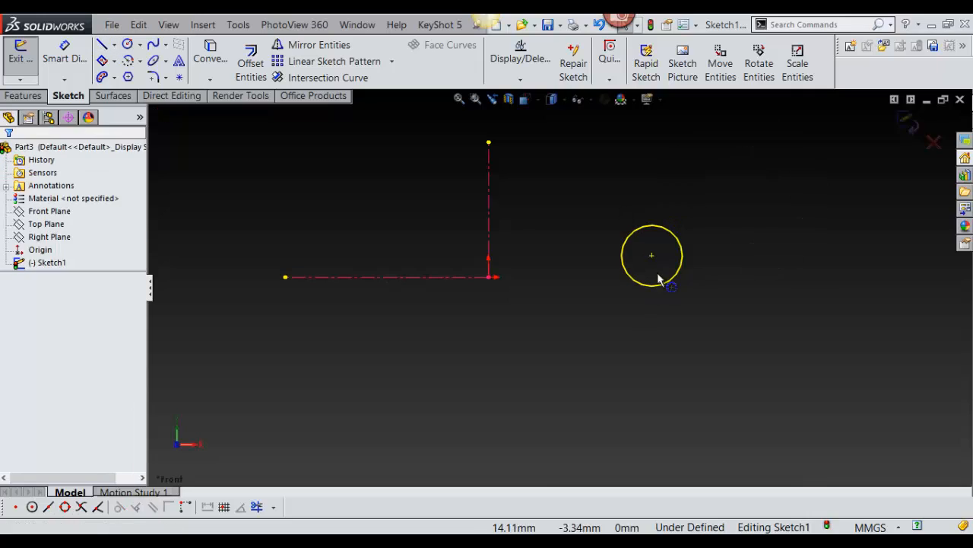
# Step: Move the circle up so its centre lies about 14.3 mm right of and 6.2 mm above the origin
pyautogui.moveTo(652, 255); pyautogui.dragTo(643, 210)
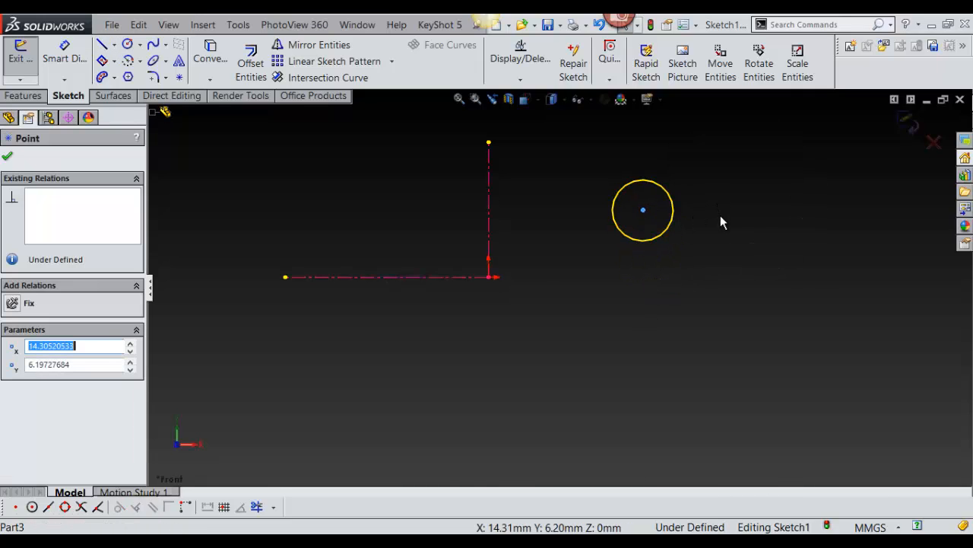
pyautogui.rightClick(720, 215)
pyautogui.click(425, 78)
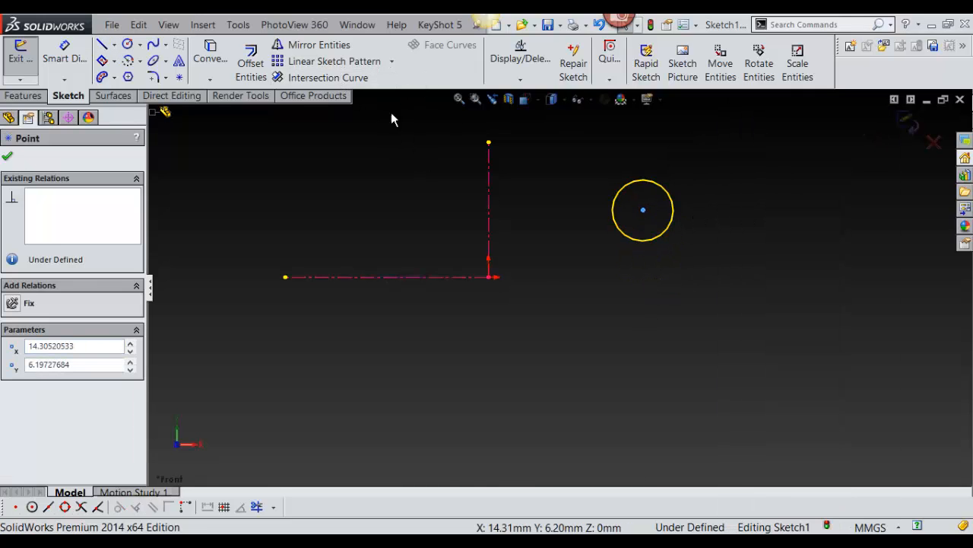
# Step: Mirror a copy of the circle about the vertical construction line, leaving its centre point out of the entities to mirror
pyautogui.click(335, 45)
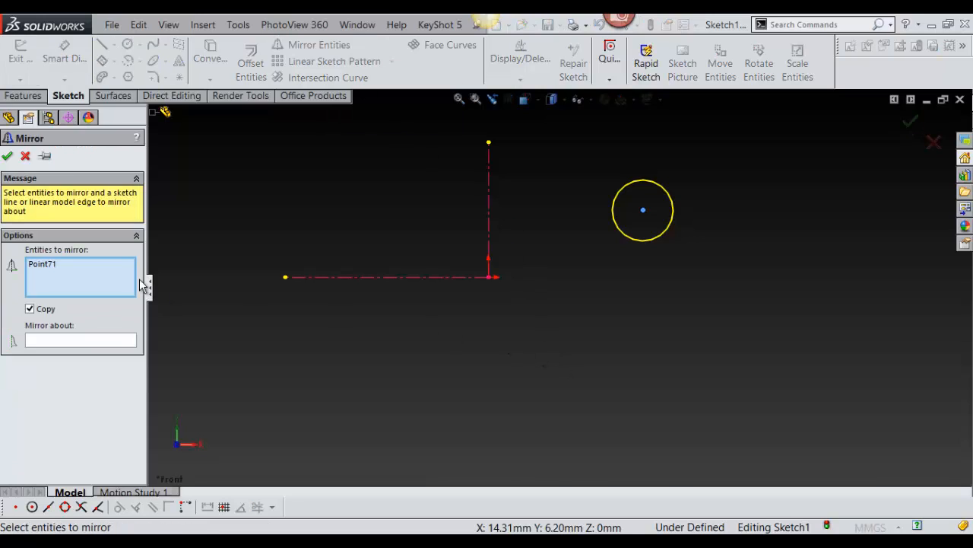
pyautogui.rightClick(72, 271)
pyautogui.click(114, 274)
pyautogui.click(673, 225)
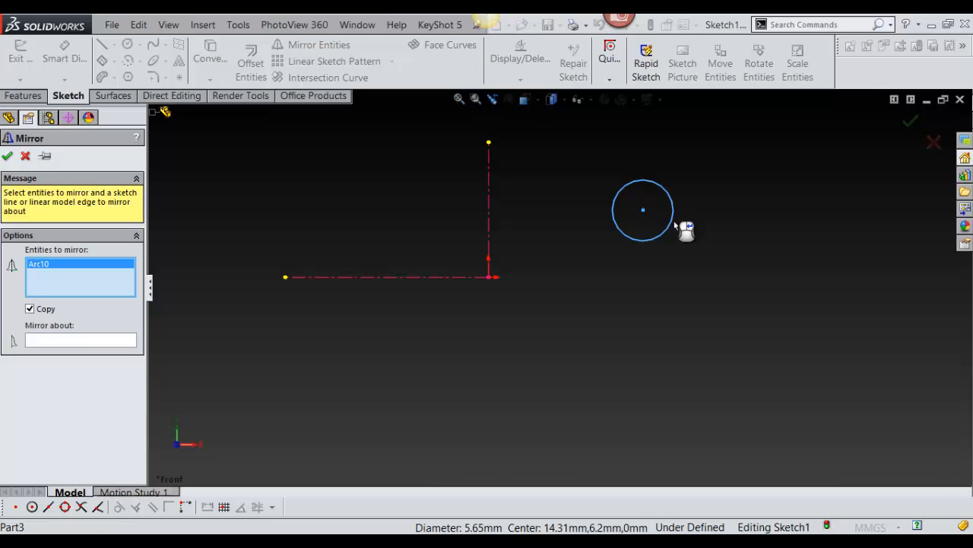
pyautogui.rightClick(674, 225)
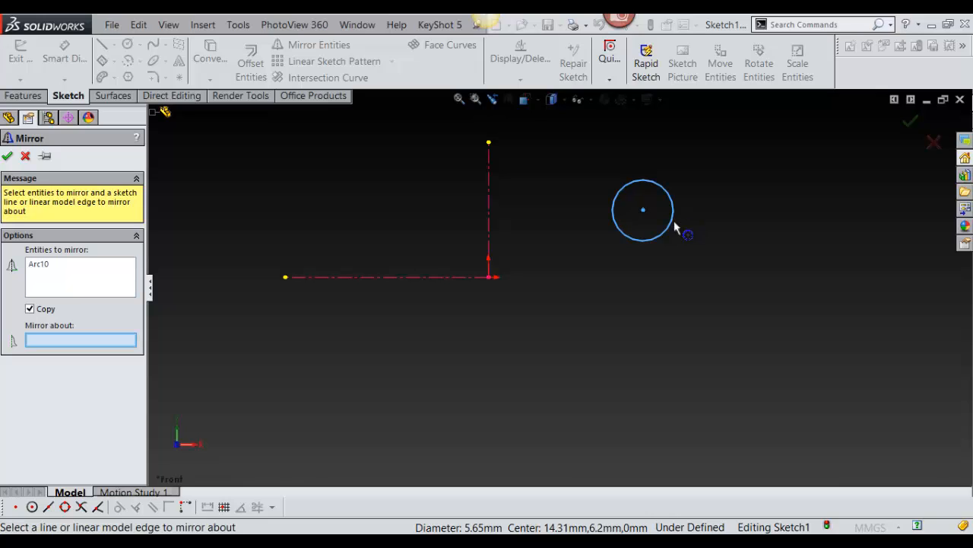
pyautogui.click(489, 212)
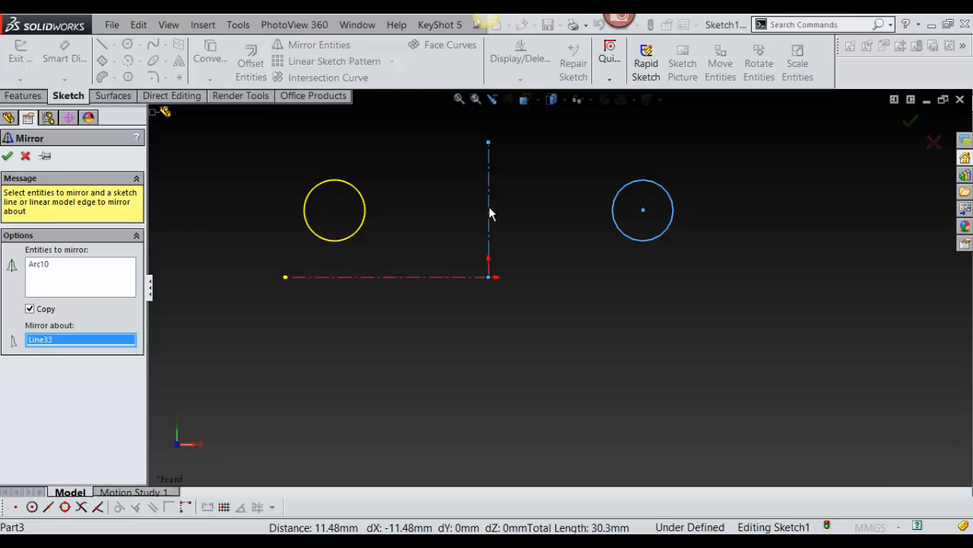
pyautogui.rightClick(489, 212)
# Step: Mirror copies of both circles about the horizontal construction line
pyautogui.scroll(2, 621, 267)
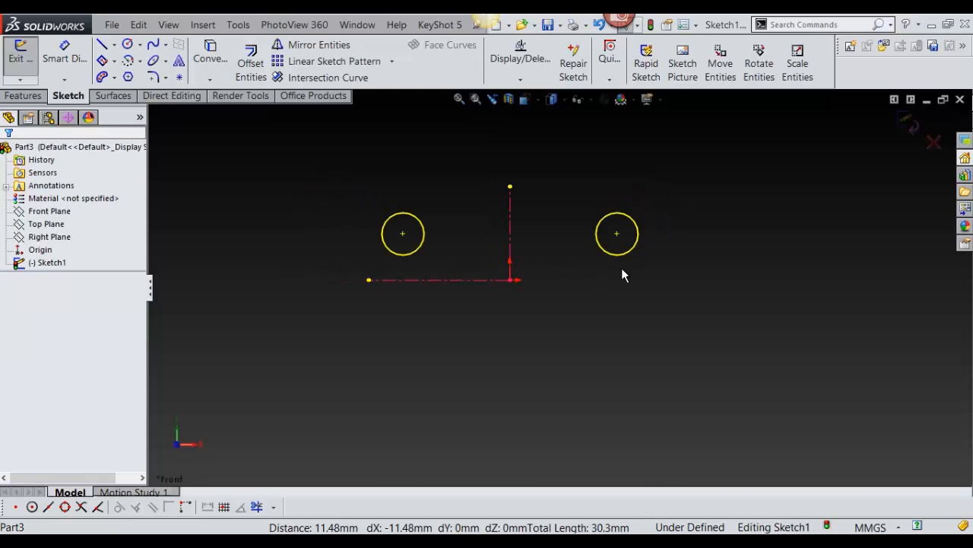
pyautogui.moveTo(765, 184); pyautogui.dragTo(732, 203, button='right')
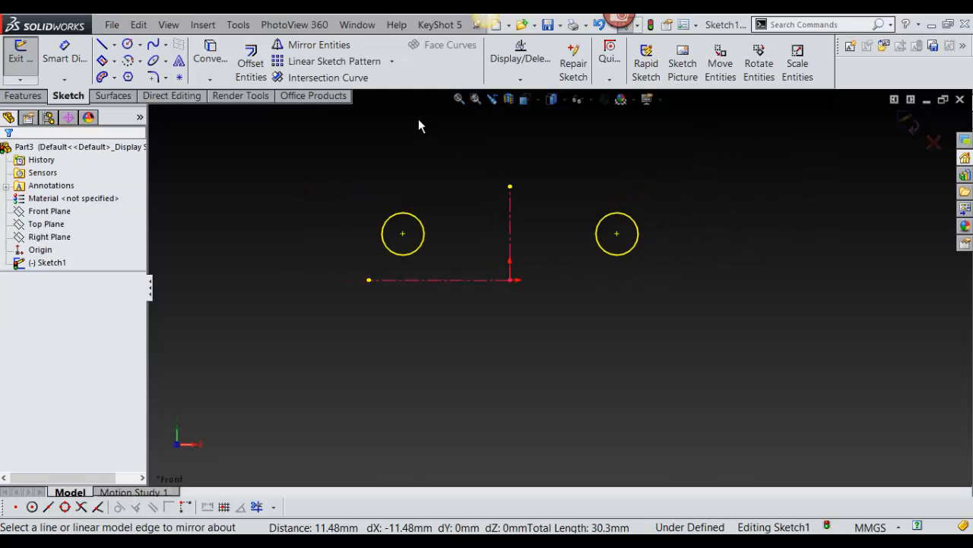
pyautogui.click(313, 44)
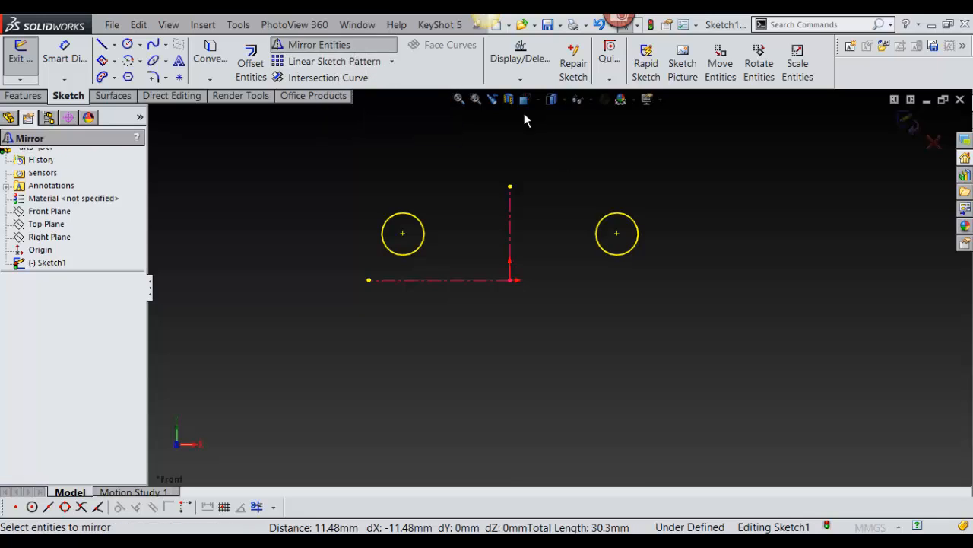
pyautogui.click(626, 257)
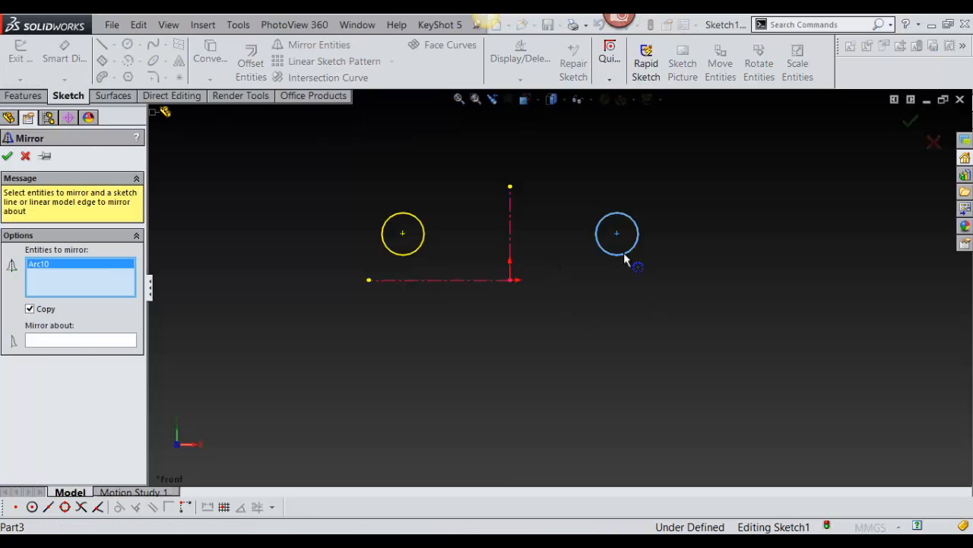
pyautogui.click(423, 244)
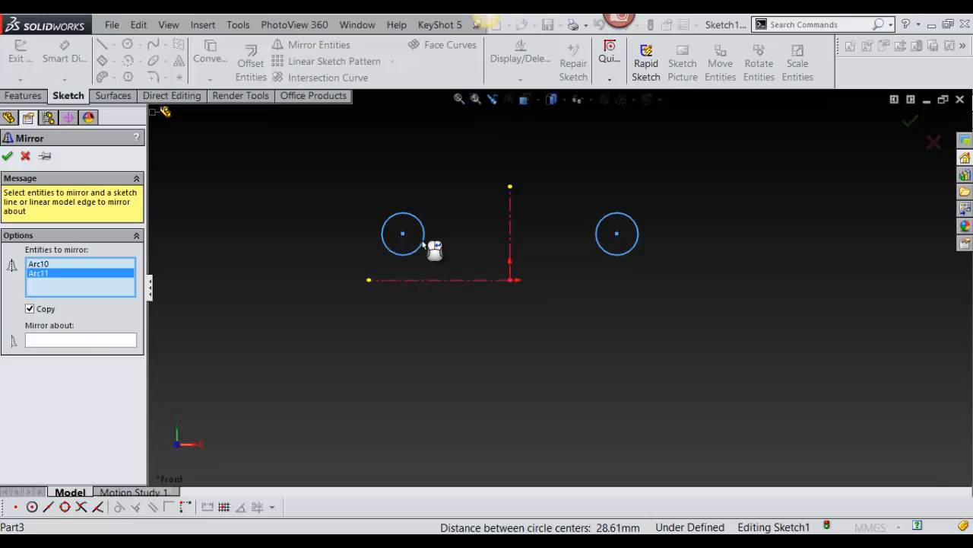
pyautogui.rightClick(422, 245)
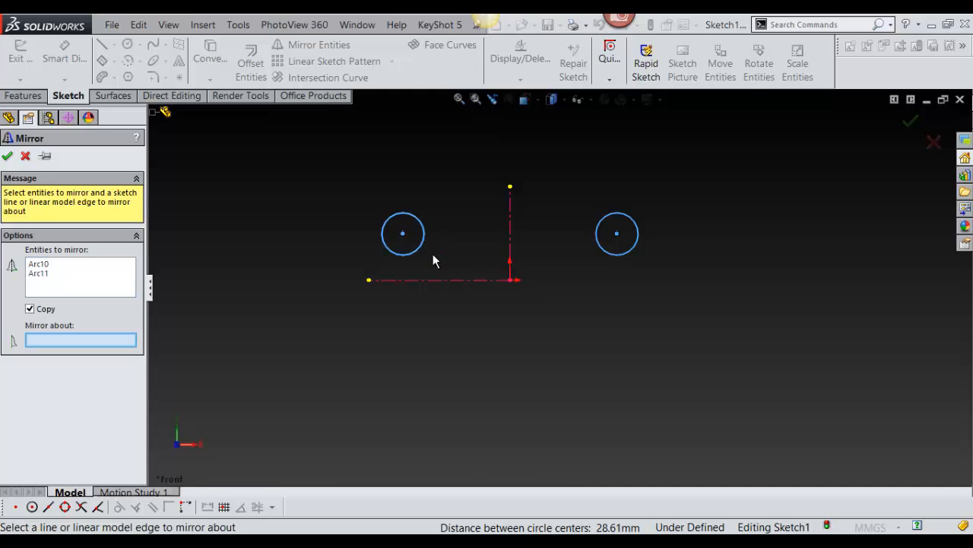
pyautogui.click(445, 281)
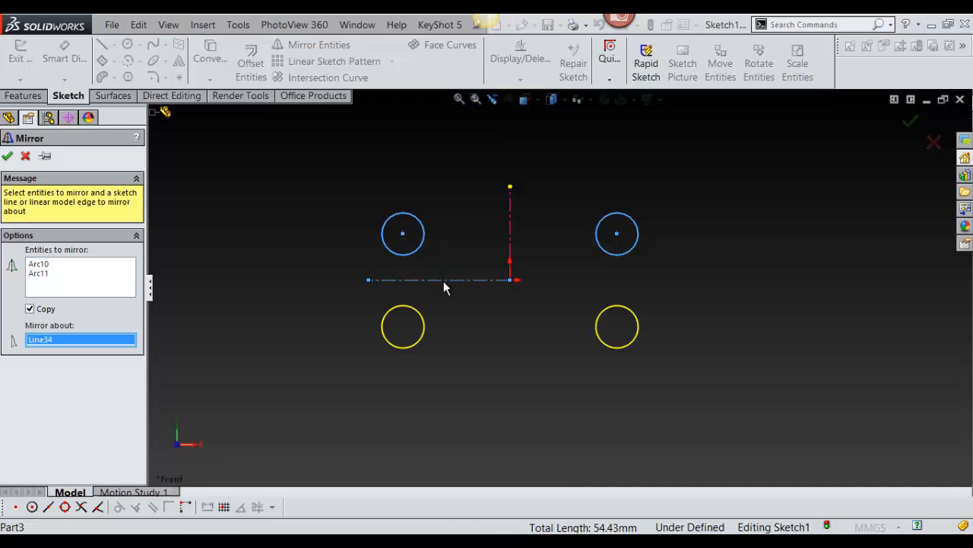
pyautogui.rightClick(444, 281)
pyautogui.keyDown('ctrl'); pyautogui.moveTo(700, 318); pyautogui.dragTo(675, 312, button='middle'); pyautogui.keyUp('ctrl')
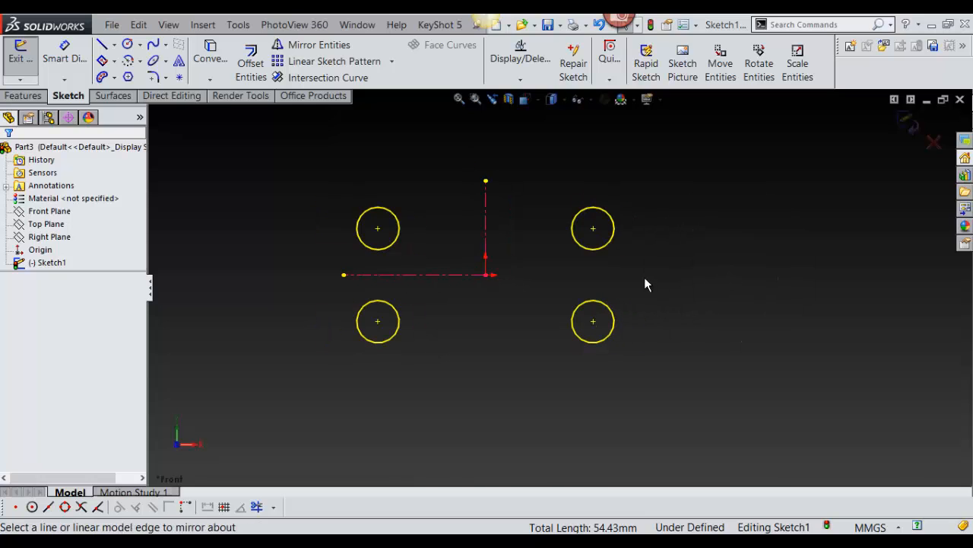
# Step: Enlarge the mirrored circles freely to a radius of about 5 mm
pyautogui.moveTo(627, 311)
pyautogui.mouseDown()
pyautogui.moveTo(634, 304)
pyautogui.moveTo(617, 313)
pyautogui.moveTo(687, 289)
pyautogui.moveTo(632, 307)
pyautogui.mouseUp()
pyautogui.scroll(3, 490, 296)
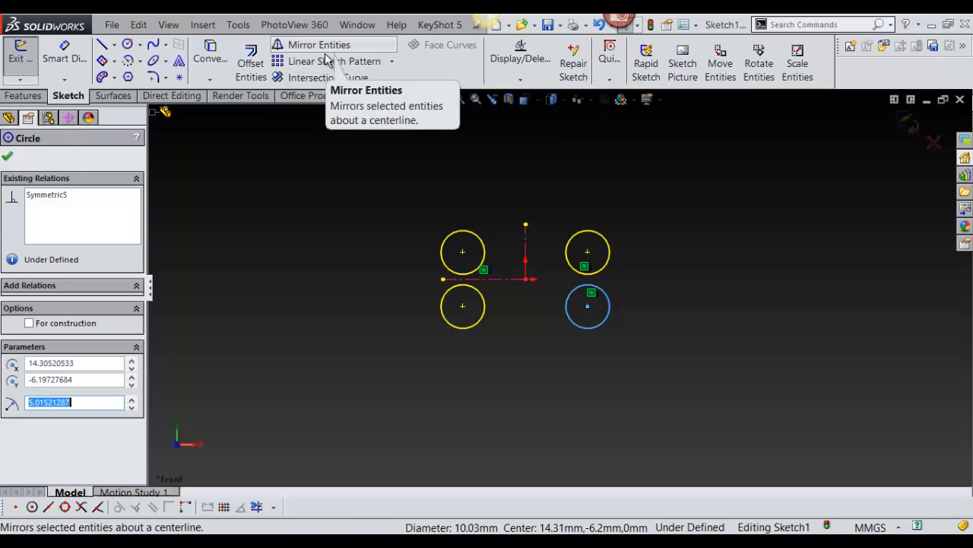
pyautogui.click(393, 62)
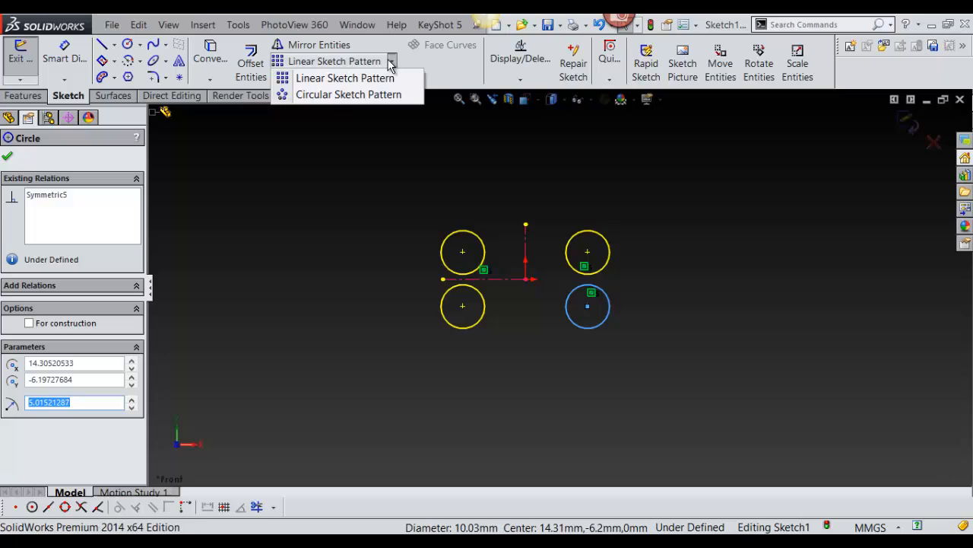
pyautogui.click(357, 79)
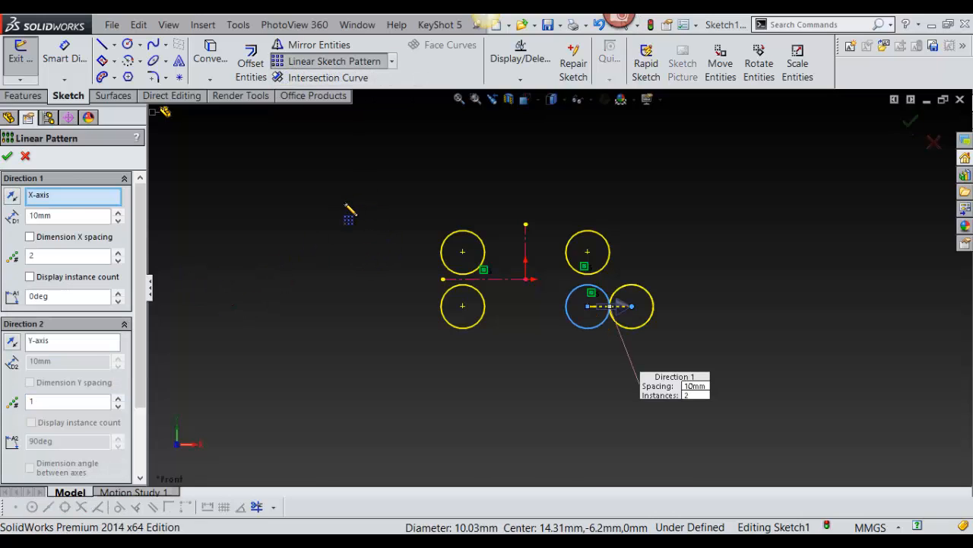
pyautogui.moveTo(348, 217); pyautogui.dragTo(317, 230, button='right')
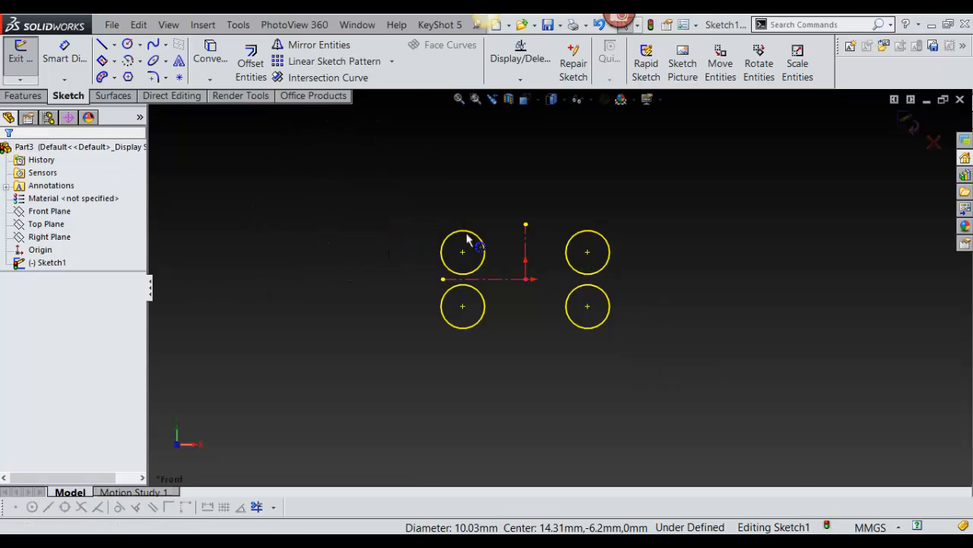
# Step: Try a Linear Sketch Pattern along the X-axis with the upper-left circle as the entity to pattern
pyautogui.click(330, 61)
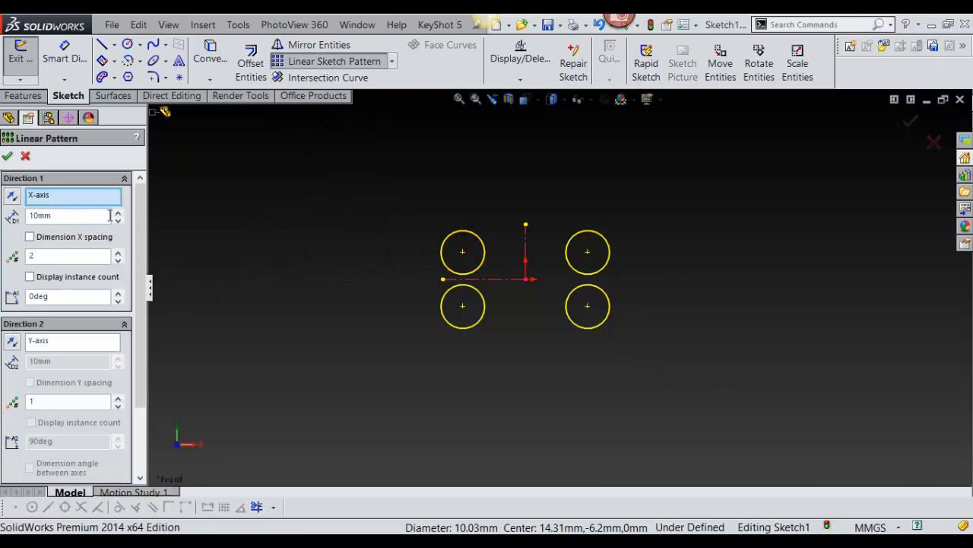
pyautogui.scroll(-3, 151, 346)
pyautogui.scroll(3, 151, 346)
pyautogui.scroll(-3, 137, 341)
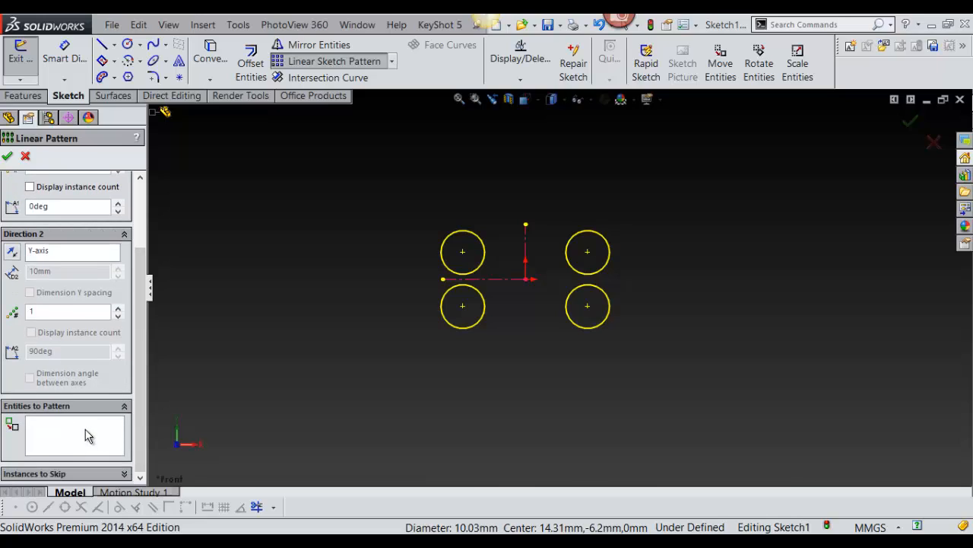
pyautogui.click(86, 435)
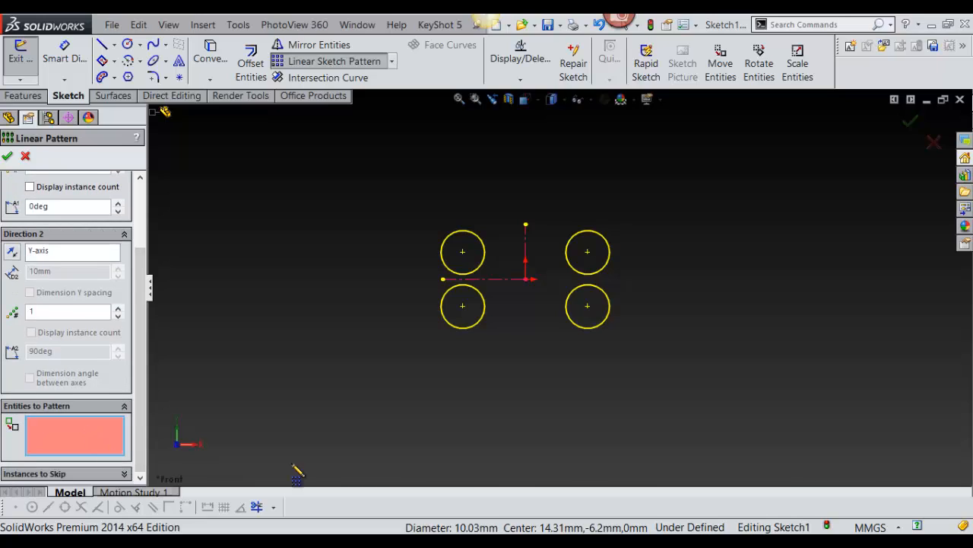
pyautogui.click(483, 241)
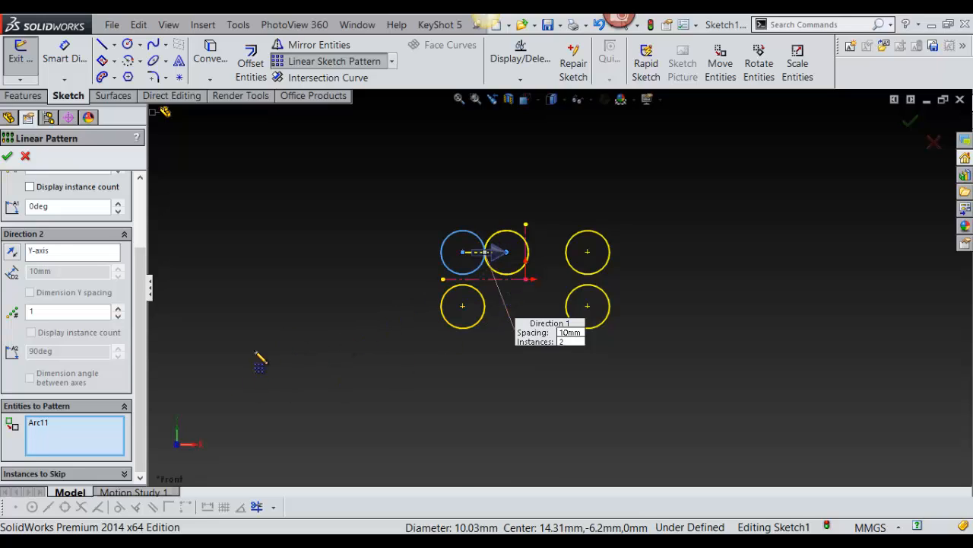
# Step: Reverse the pattern's X-axis direction and set it to 4 instances spaced 20 mm apart
pyautogui.scroll(3, 140, 228)
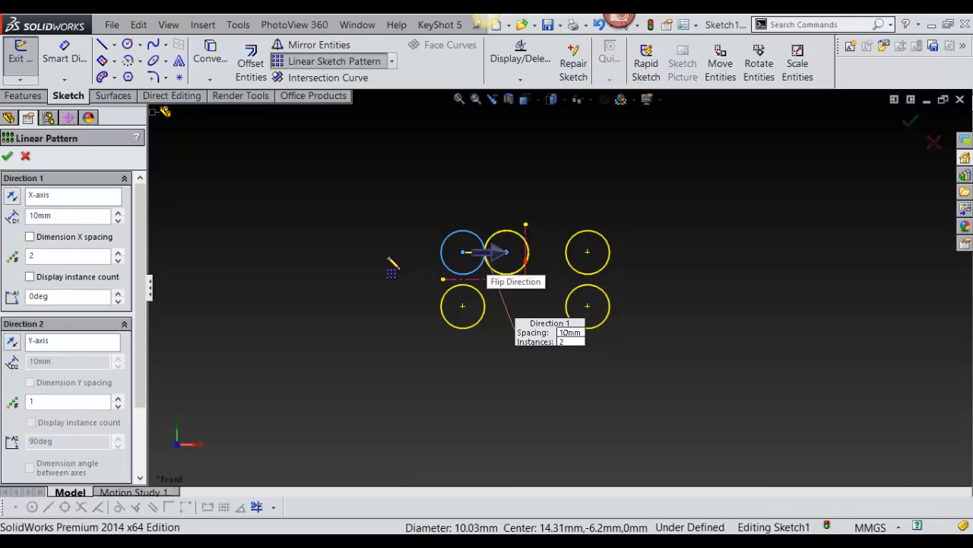
pyautogui.click(14, 198)
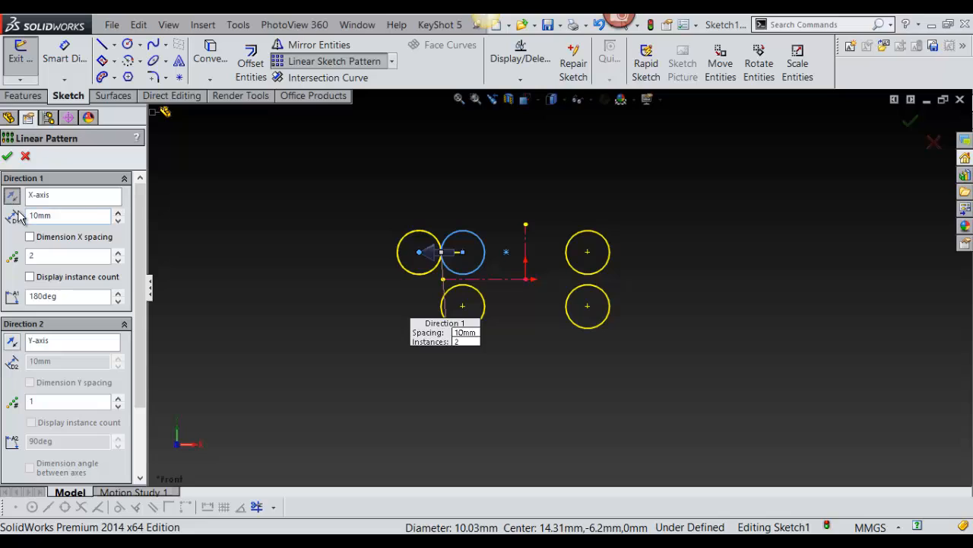
pyautogui.click(119, 213)
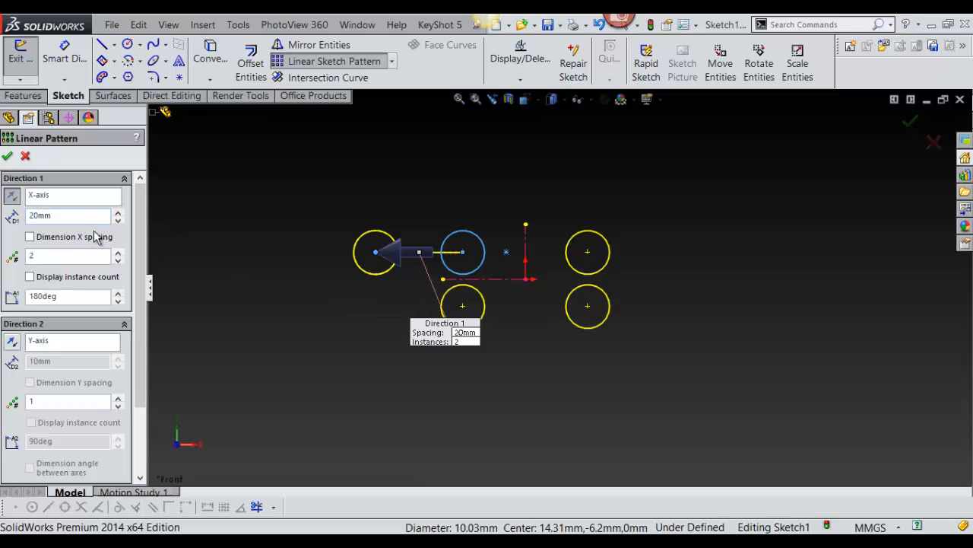
pyautogui.click(118, 252)
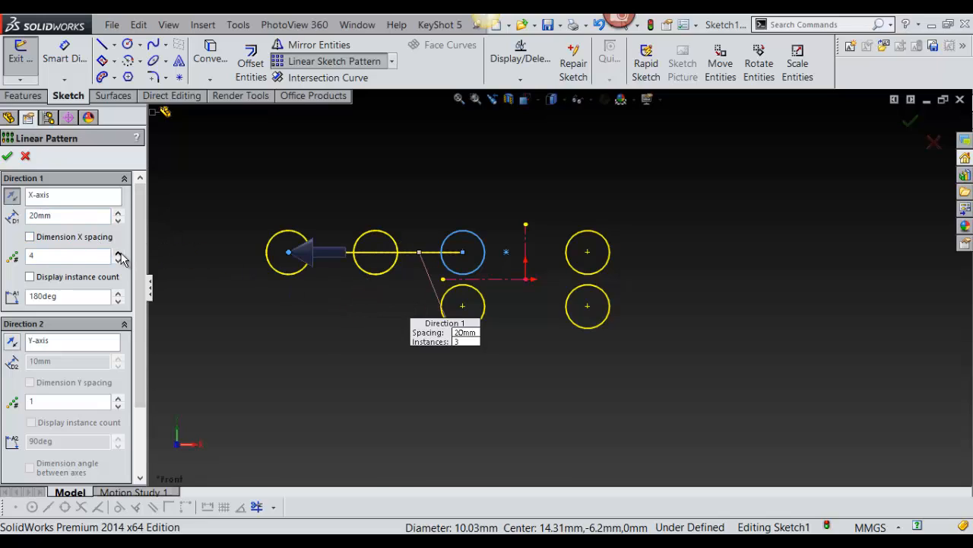
pyautogui.click(119, 252)
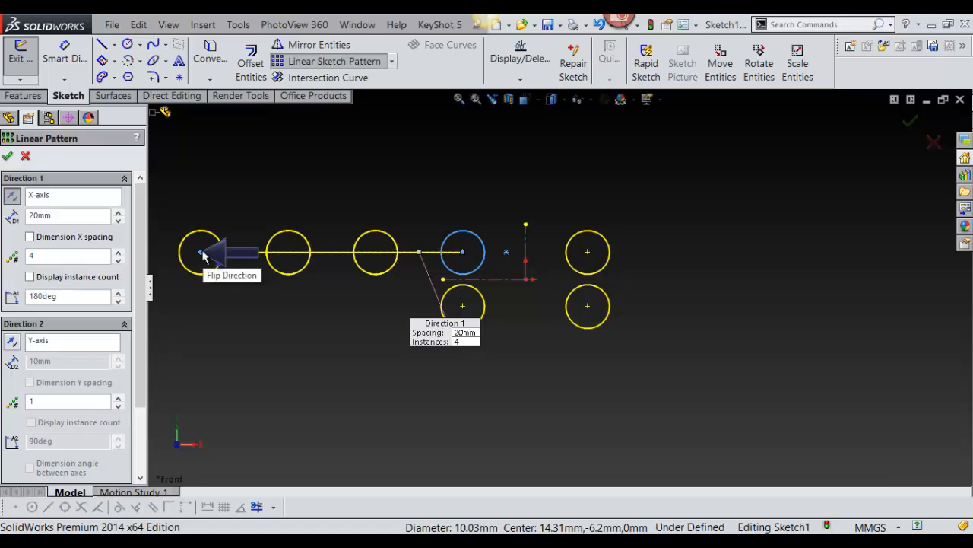
# Step: Reposition the pattern's end handle freely, and straighten the row with a 0° angle and a reversed direction
pyautogui.moveTo(387, 168)
pyautogui.mouseDown()
pyautogui.moveTo(390, 191)
pyautogui.moveTo(388, 181)
pyautogui.mouseUp()
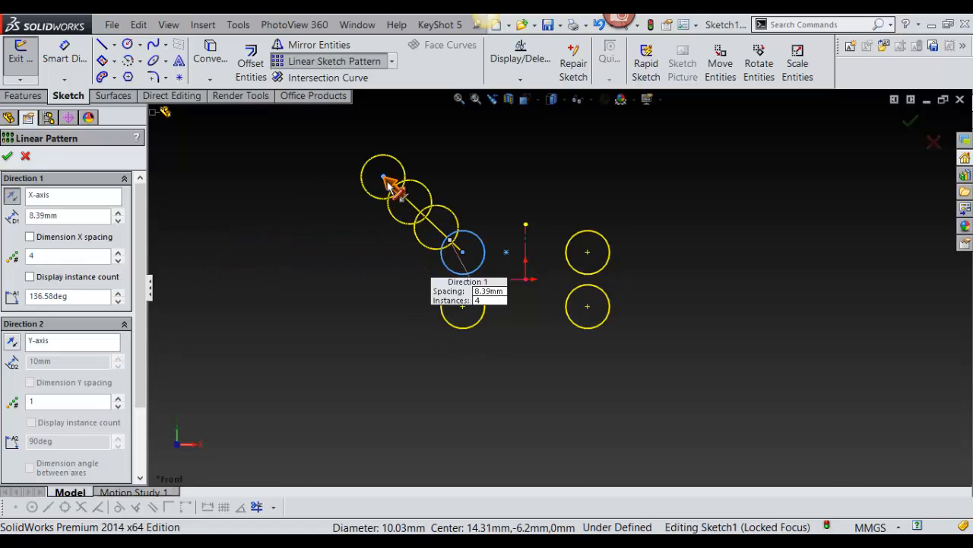
pyautogui.click(328, 249)
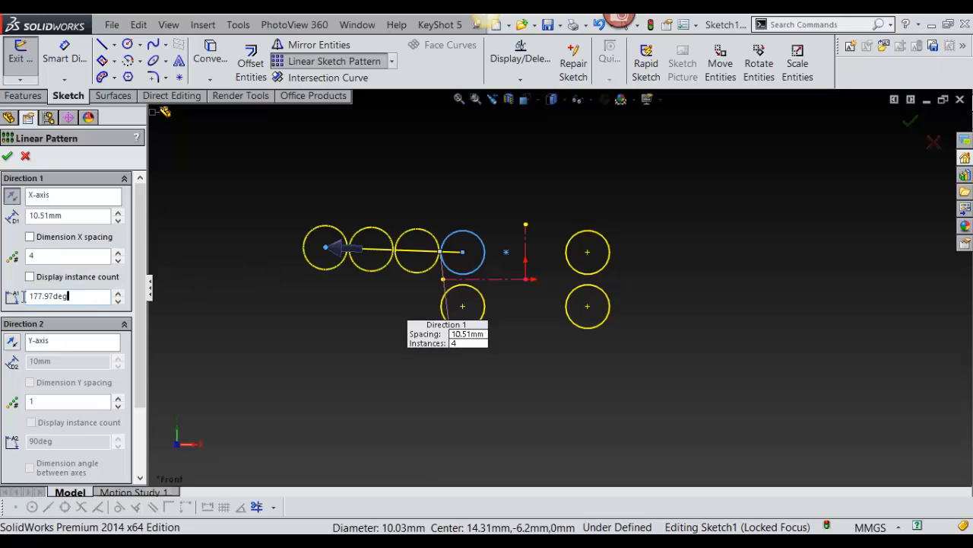
pyautogui.doubleClick(23, 297)
pyautogui.write('0')
pyautogui.press('Return')
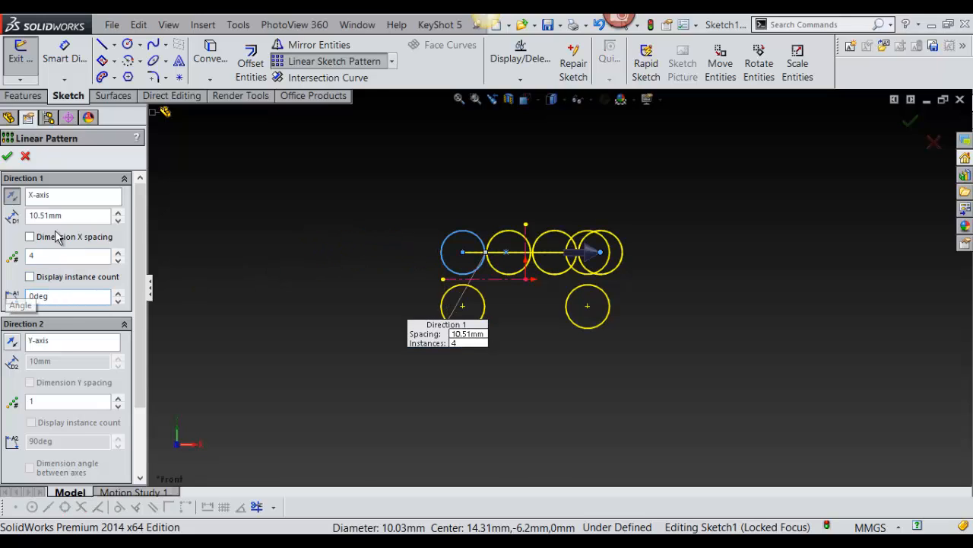
pyautogui.click(11, 196)
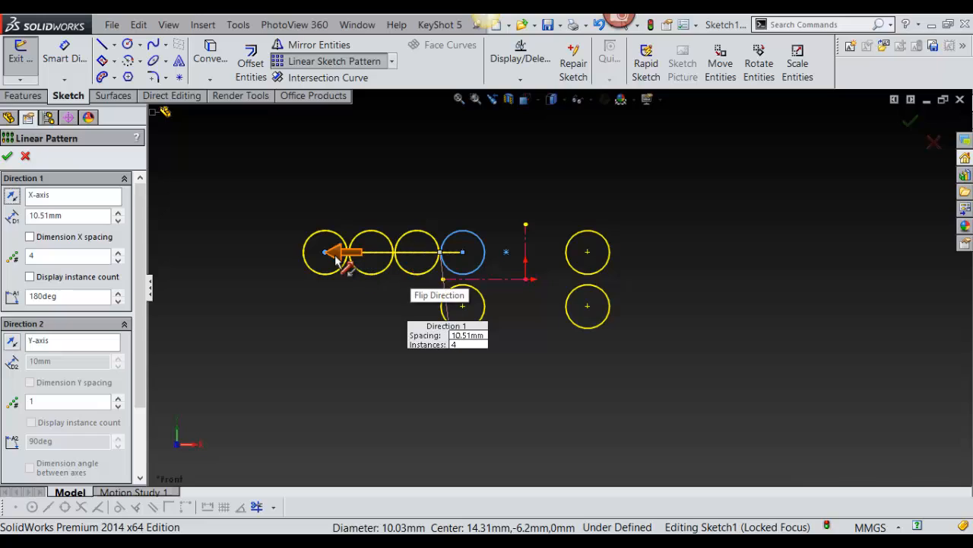
# Step: Set the pattern's X-axis spacing to 20 mm
pyautogui.moveTo(74, 216); pyautogui.dragTo(1, 230)
pyautogui.write('20')
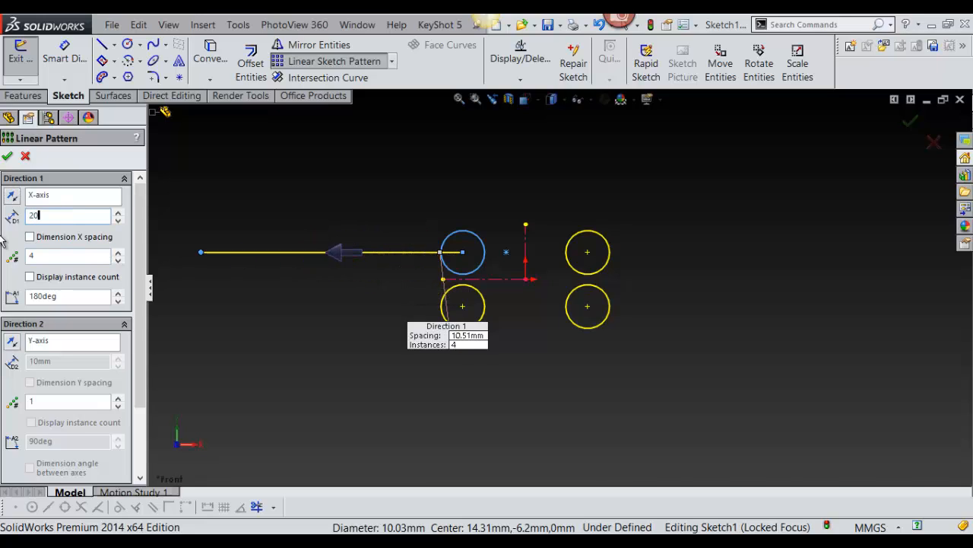
pyautogui.scroll(3, 481, 294)
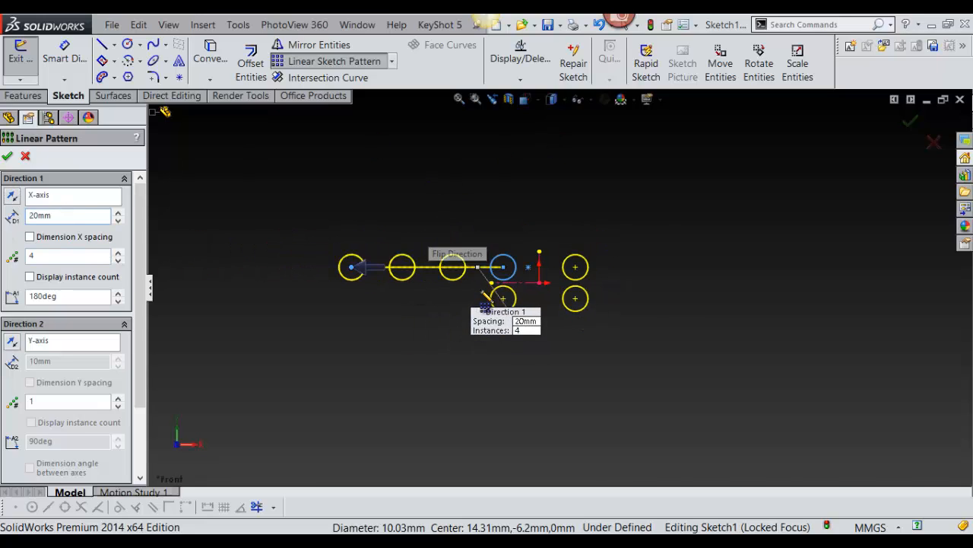
pyautogui.scroll(-3, 483, 294)
pyautogui.scroll(-1, 439, 272)
pyautogui.scroll(1, 447, 273)
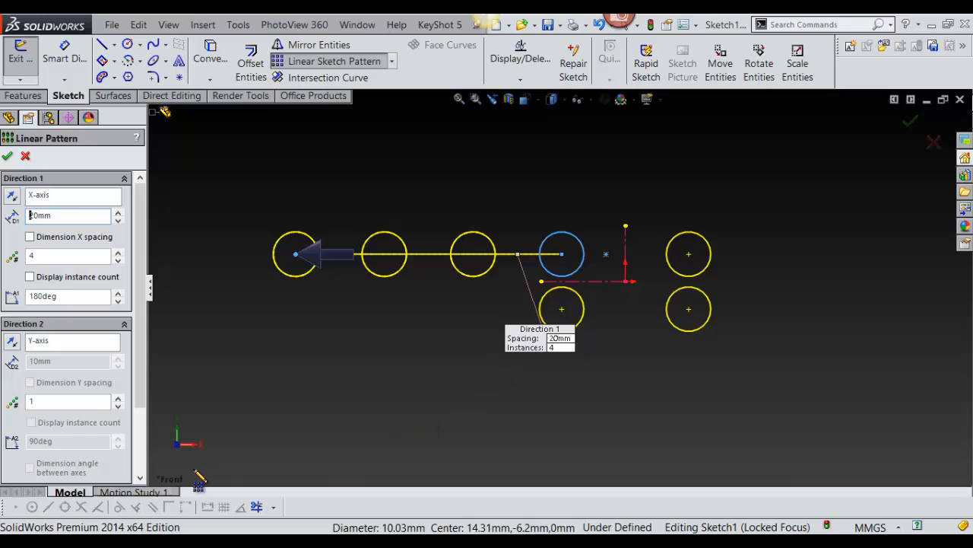
# Step: Set the pattern's Y-axis direction to 3 instances with 20 mm spacing, and cancel the linear pattern
pyautogui.scroll(-3, 128, 373)
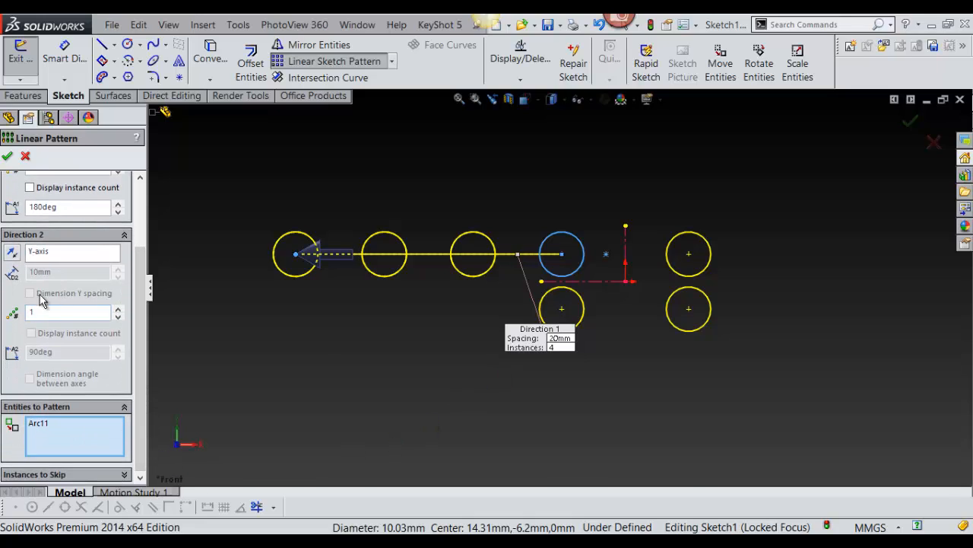
pyautogui.click(118, 309)
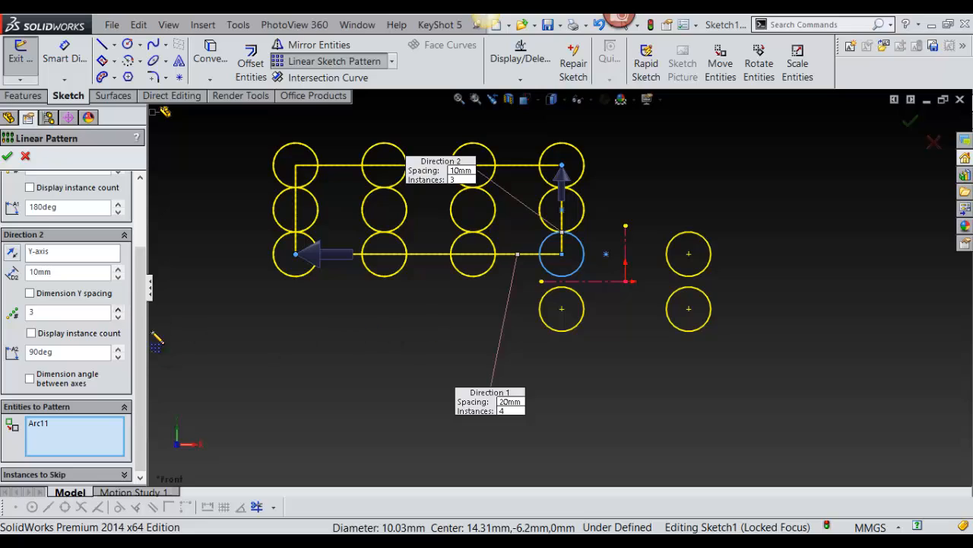
pyautogui.click(118, 316)
pyautogui.moveTo(76, 273); pyautogui.dragTo(1, 276)
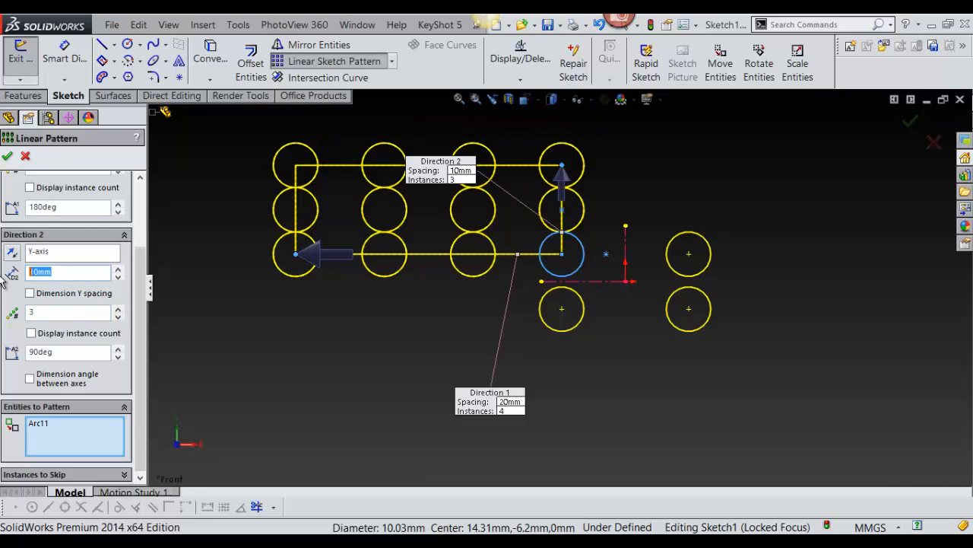
pyautogui.write('20')
pyautogui.press('Return')
pyautogui.scroll(5, 365, 174)
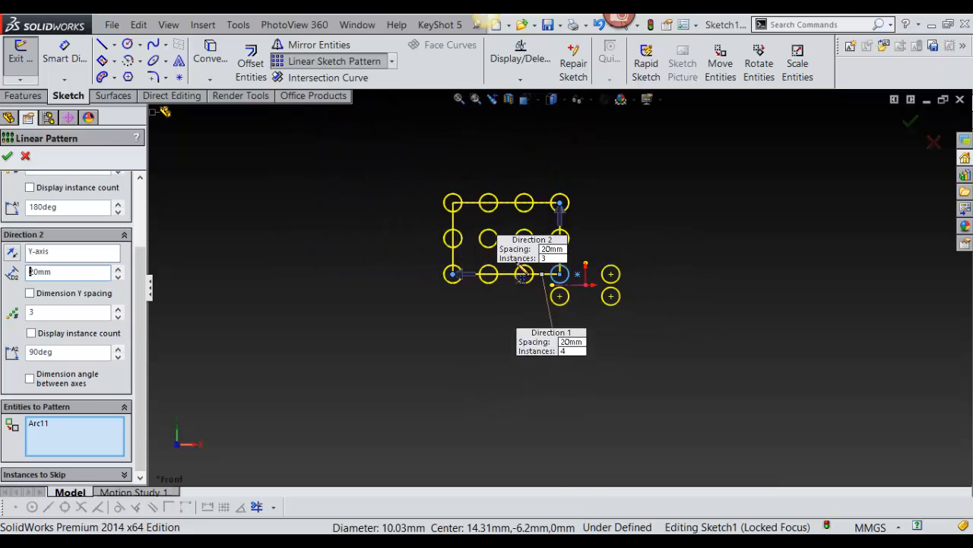
pyautogui.scroll(-2, 561, 288)
pyautogui.scroll(2, 562, 290)
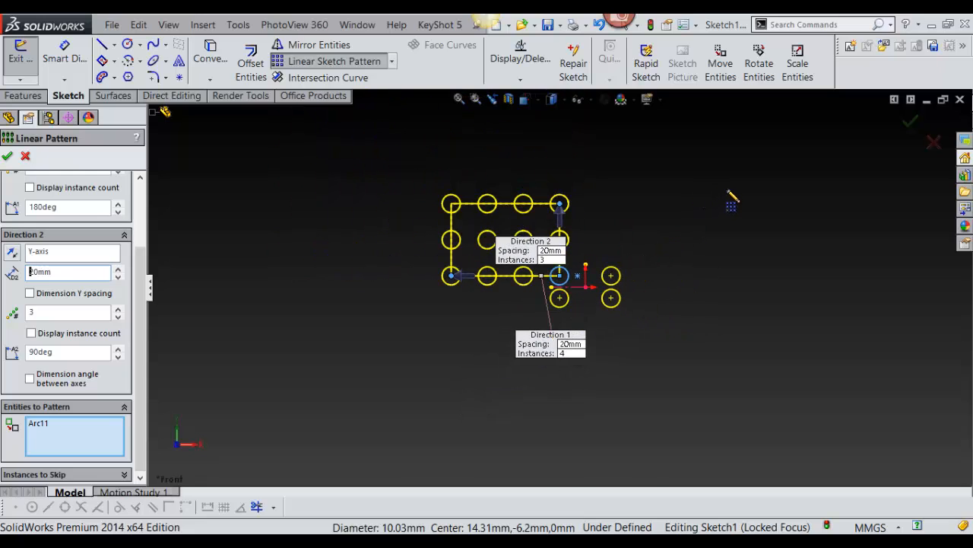
pyautogui.moveTo(719, 190); pyautogui.dragTo(676, 206, button='right')
# Step: Try a Circular Sketch Pattern of the upper-left circle about the origin, and cancel it
pyautogui.scroll(-2, 639, 271)
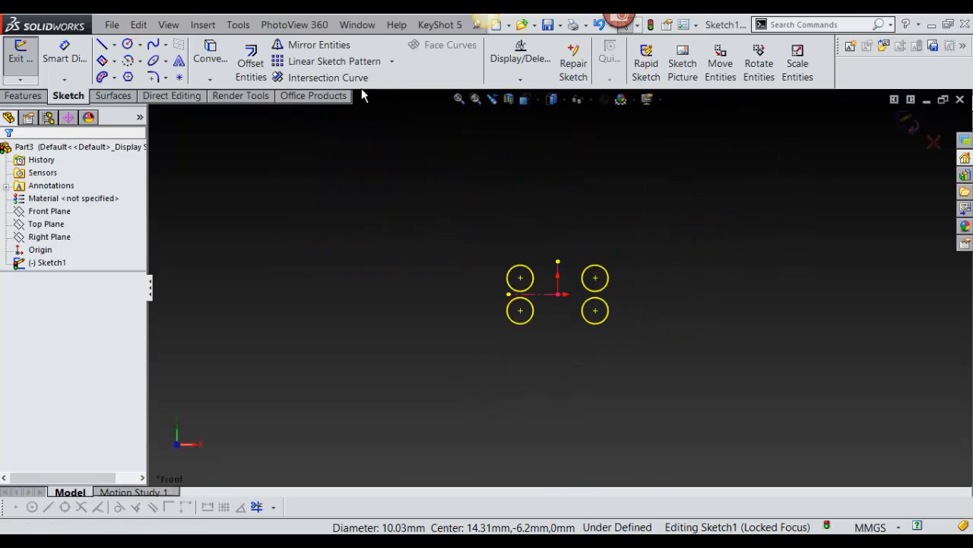
pyautogui.click(391, 61)
pyautogui.click(335, 95)
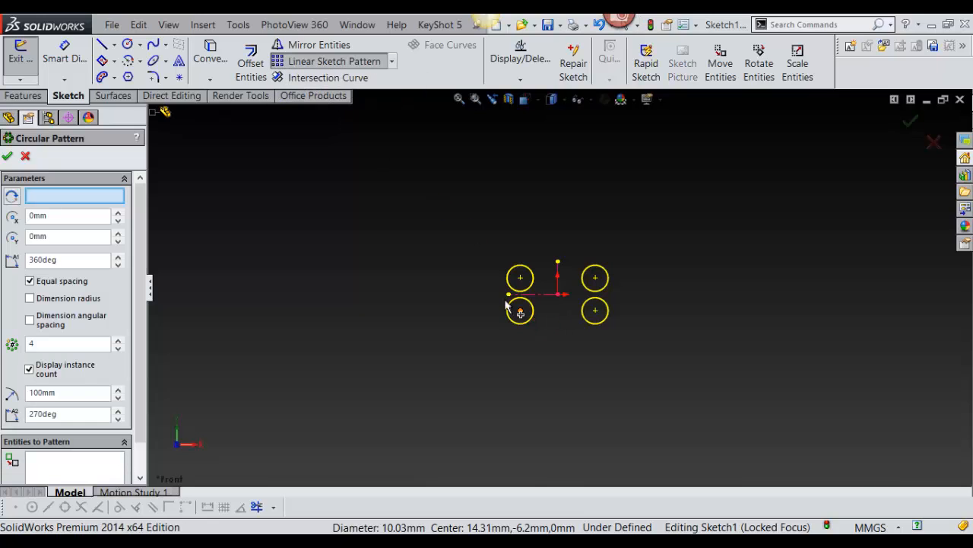
pyautogui.click(75, 200)
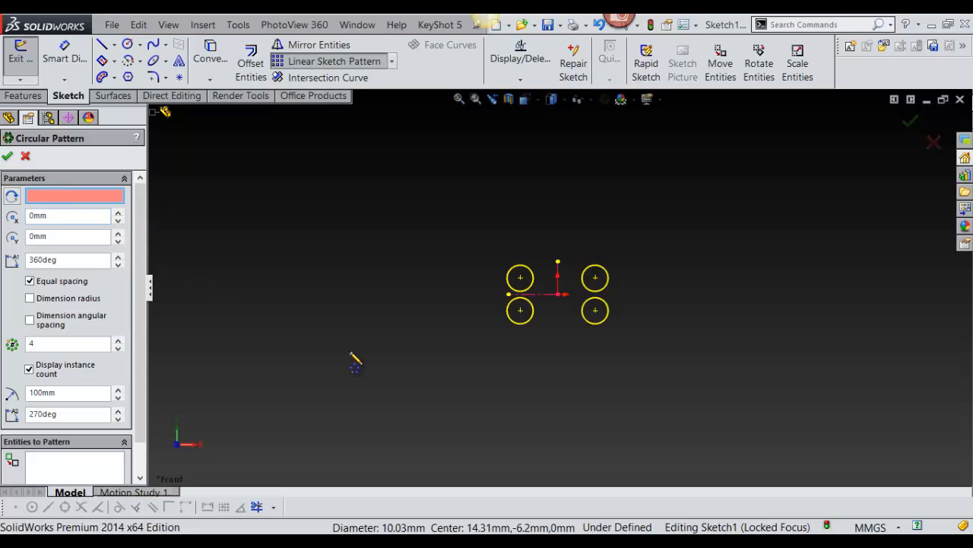
pyautogui.scroll(-2, 546, 308)
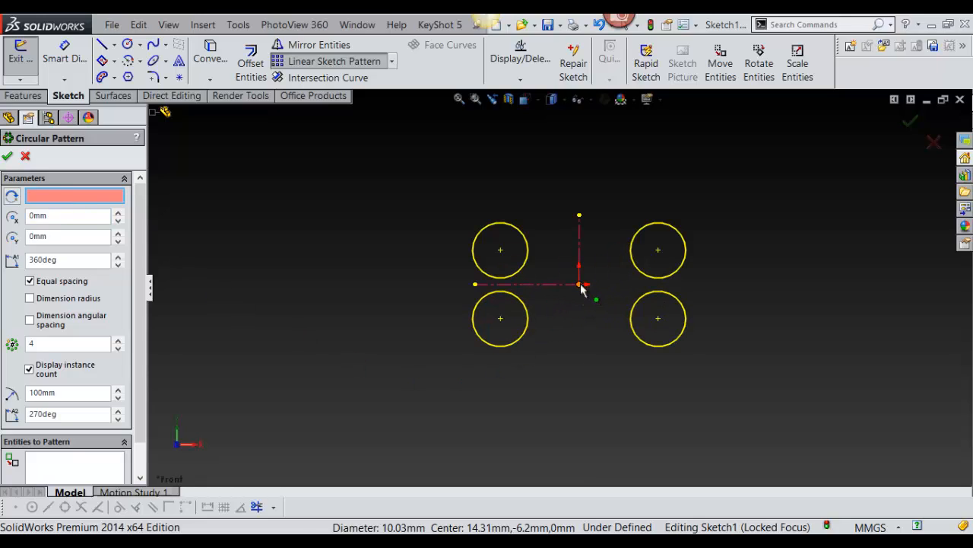
pyautogui.click(581, 285)
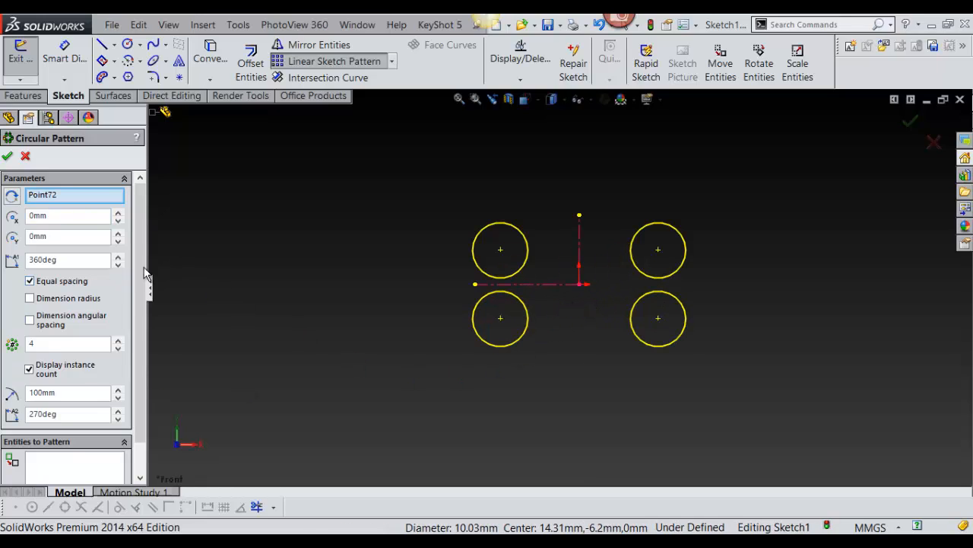
pyautogui.moveTo(143, 275); pyautogui.dragTo(138, 315)
pyautogui.click(68, 434)
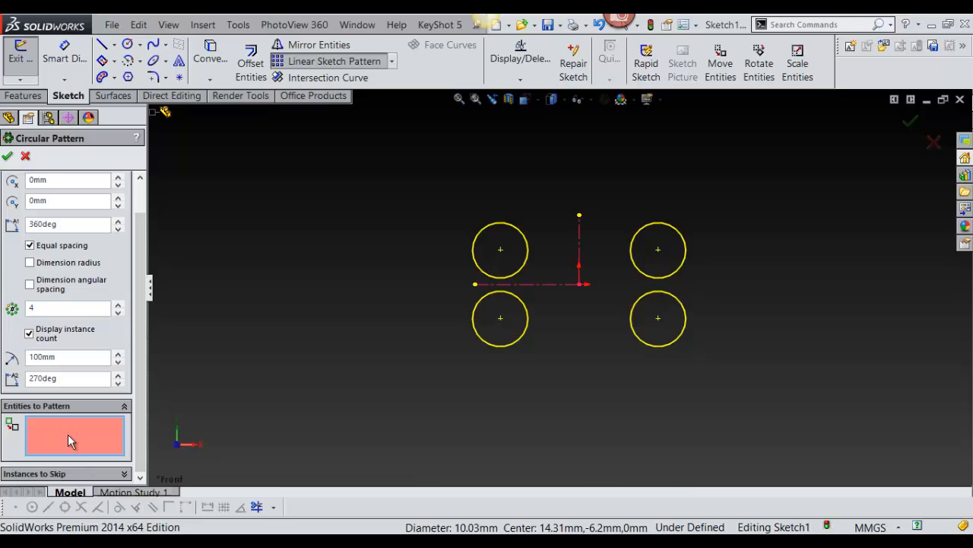
pyautogui.click(529, 255)
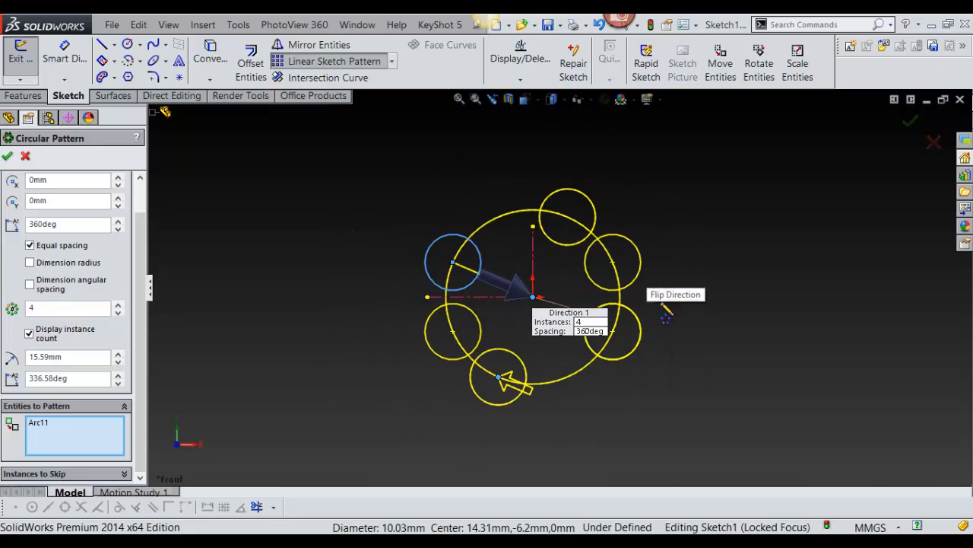
pyautogui.moveTo(758, 244); pyautogui.dragTo(680, 261, button='right')
# Step: Delete all circles and construction lines, and draw a circle centred about 16.2 mm right of and 9.5 mm above the origin
pyautogui.moveTo(732, 168); pyautogui.dragTo(328, 432)
pyautogui.press('Delete')
pyautogui.moveTo(634, 213); pyautogui.dragTo(710, 263, button='right')
pyautogui.click(624, 243)
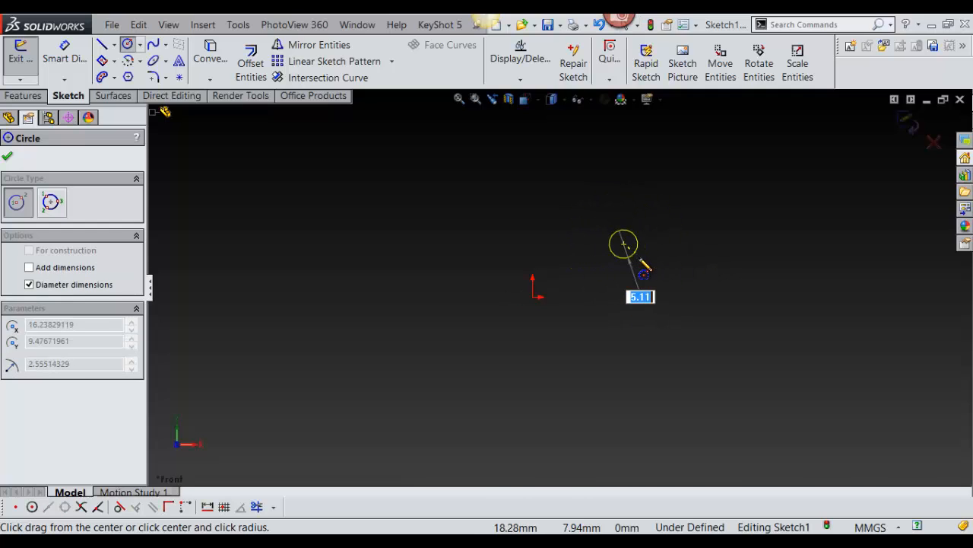
pyautogui.click(638, 258)
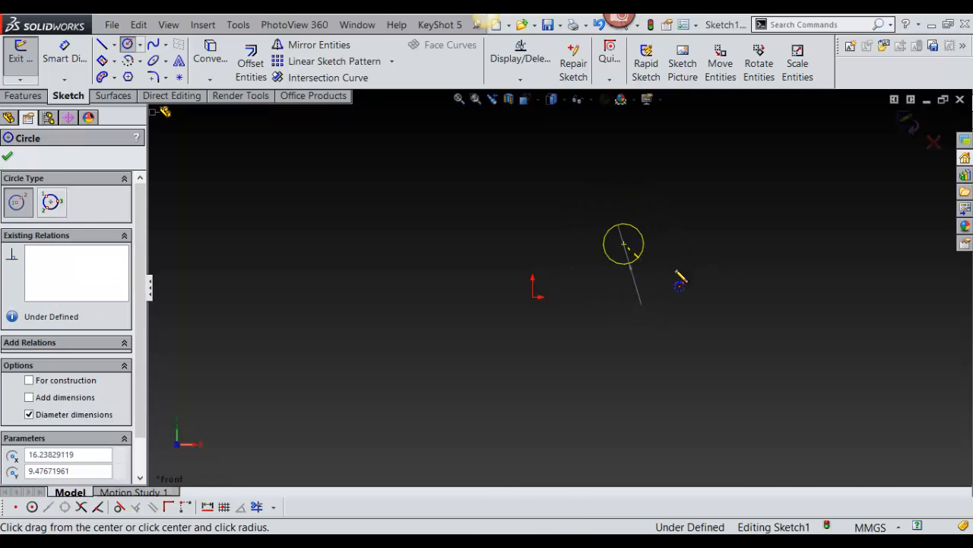
pyautogui.click(393, 76)
pyautogui.click(392, 61)
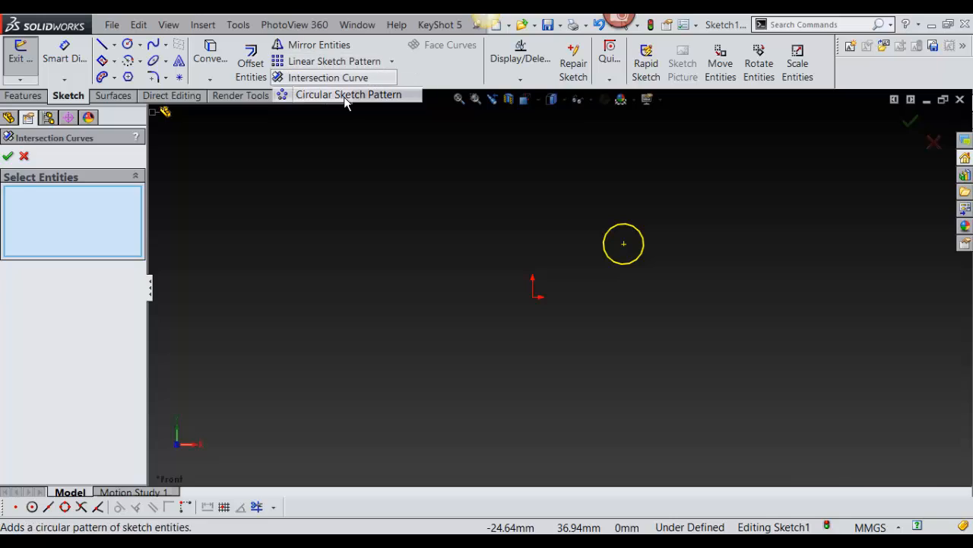
pyautogui.click(347, 93)
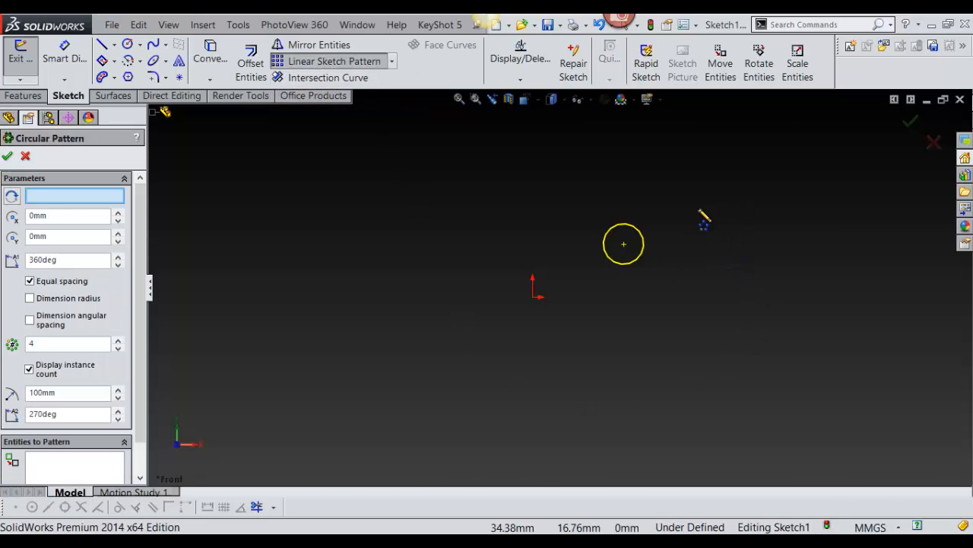
pyautogui.press('Escape')
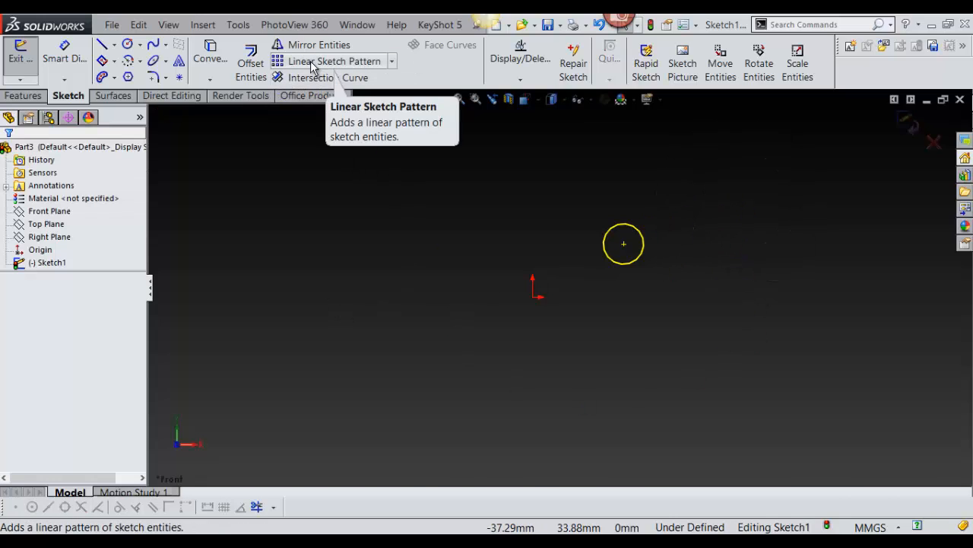
# Step: Set up a Circular Sketch Pattern of the circle about the origin
pyautogui.click(391, 61)
pyautogui.click(342, 93)
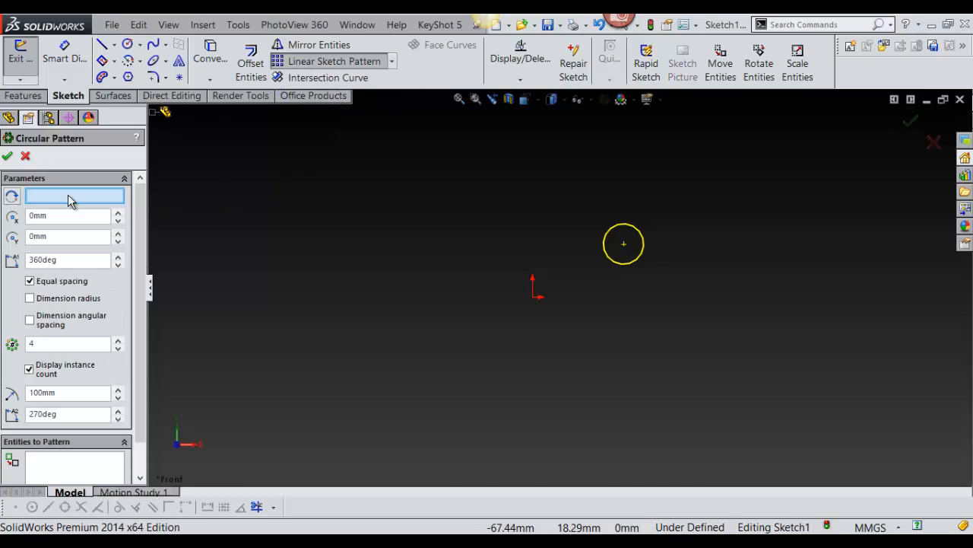
pyautogui.click(532, 297)
pyautogui.scroll(-1, 108, 381)
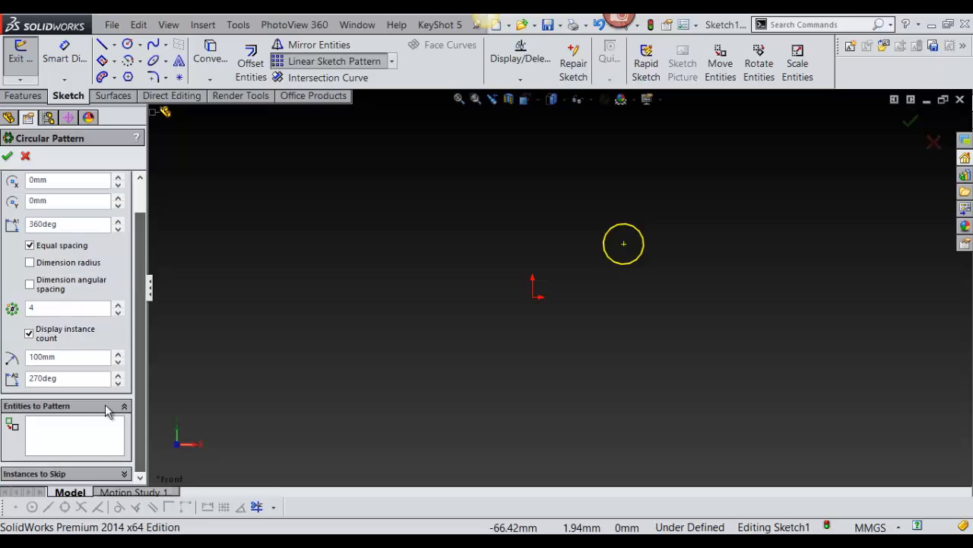
pyautogui.click(99, 432)
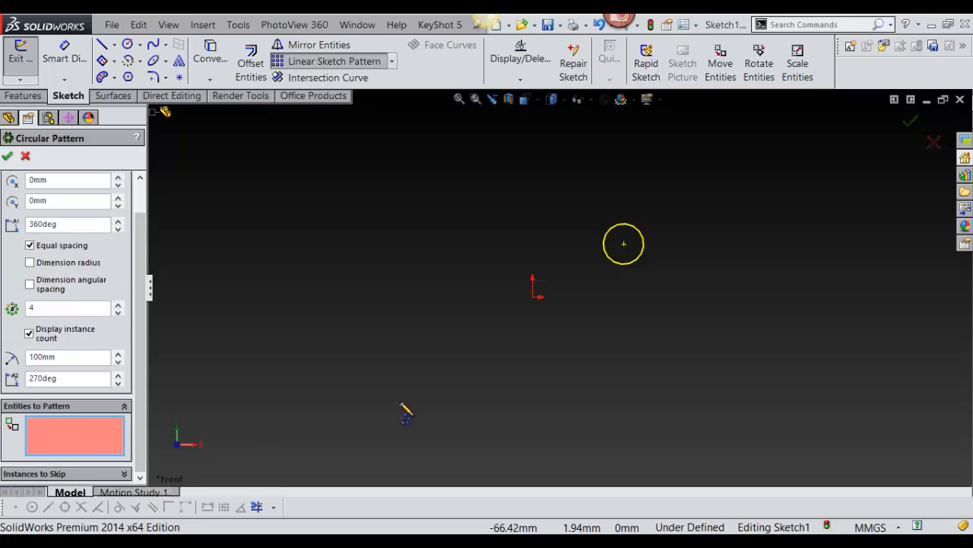
pyautogui.click(643, 256)
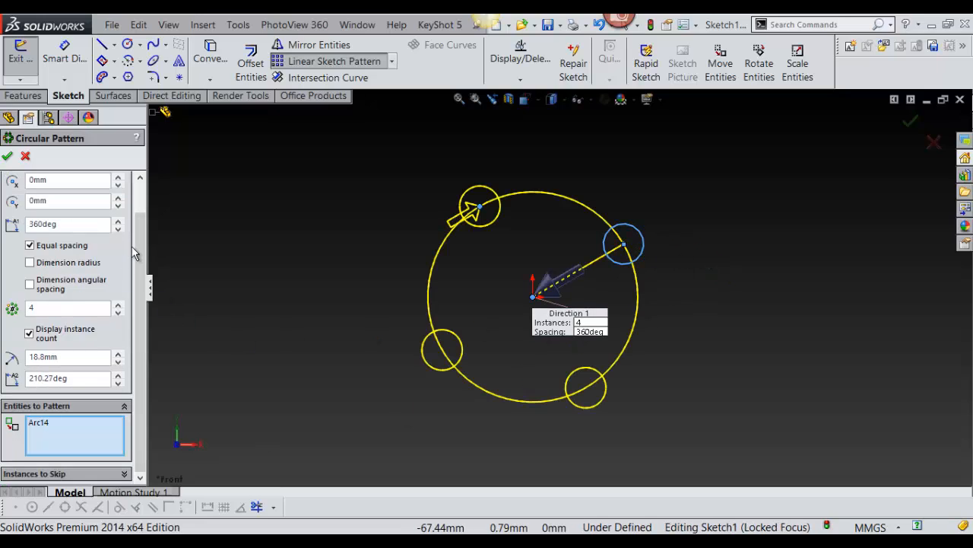
# Step: Set the circular pattern's total angle to 180 degrees and its number of instances to 6
pyautogui.scroll(1, 141, 210)
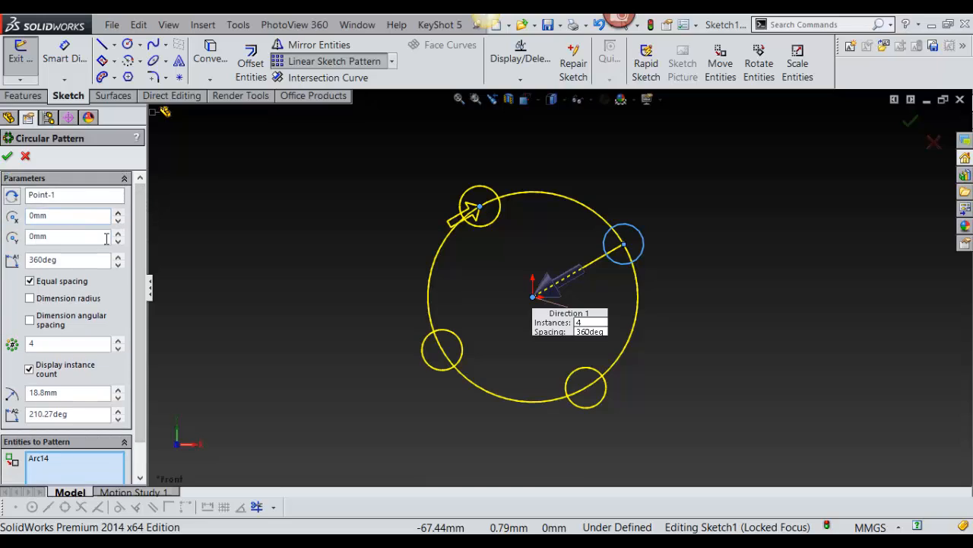
pyautogui.moveTo(108, 260); pyautogui.dragTo(3, 251)
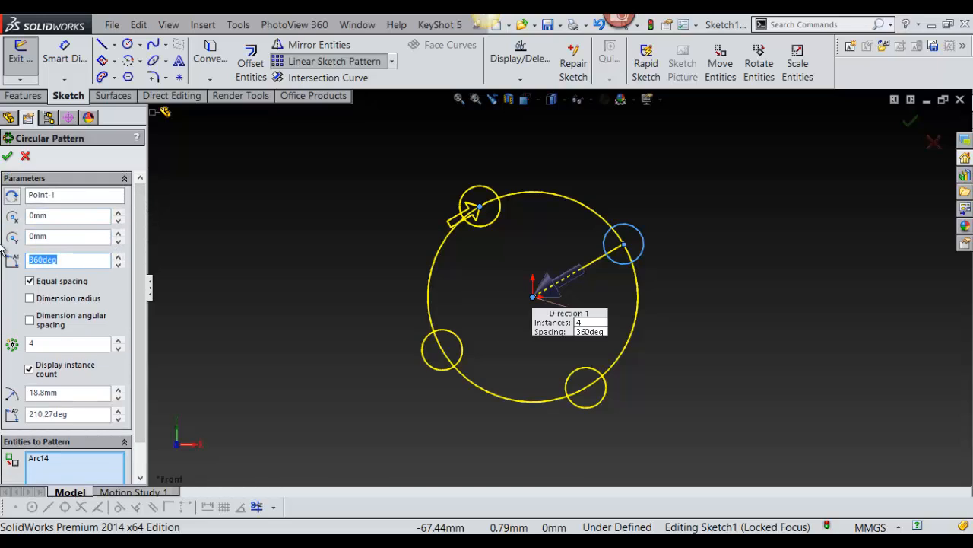
pyautogui.write('180')
pyautogui.press('Return')
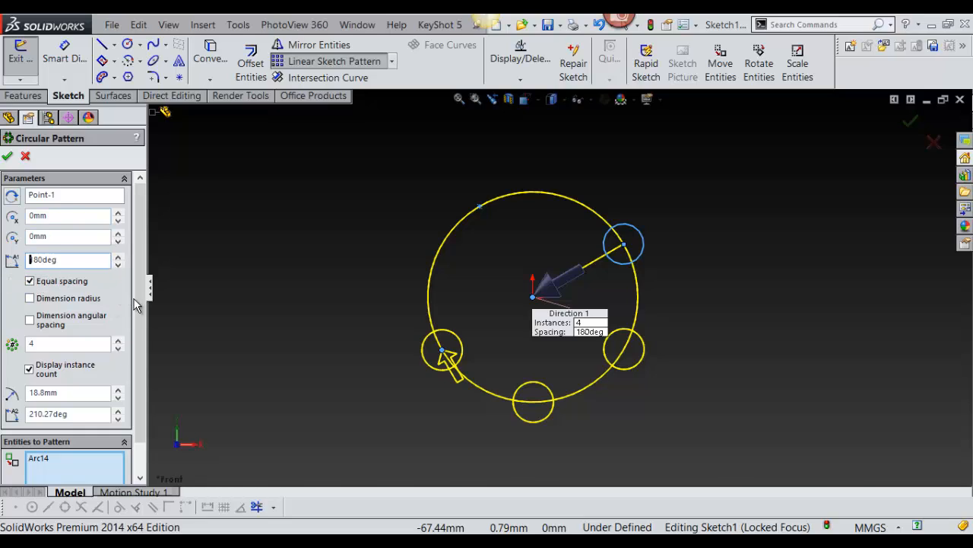
pyautogui.moveTo(139, 308); pyautogui.dragTo(140, 345)
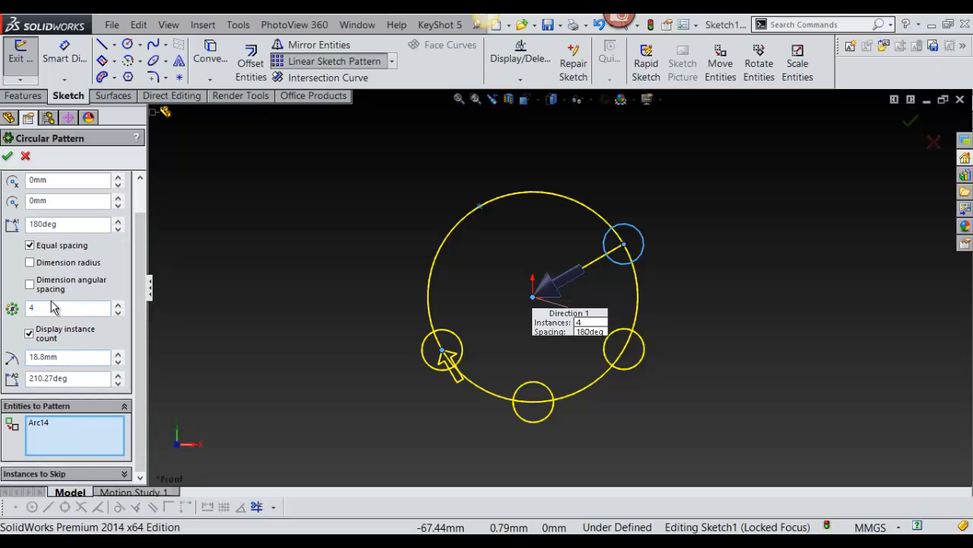
pyautogui.click(118, 306)
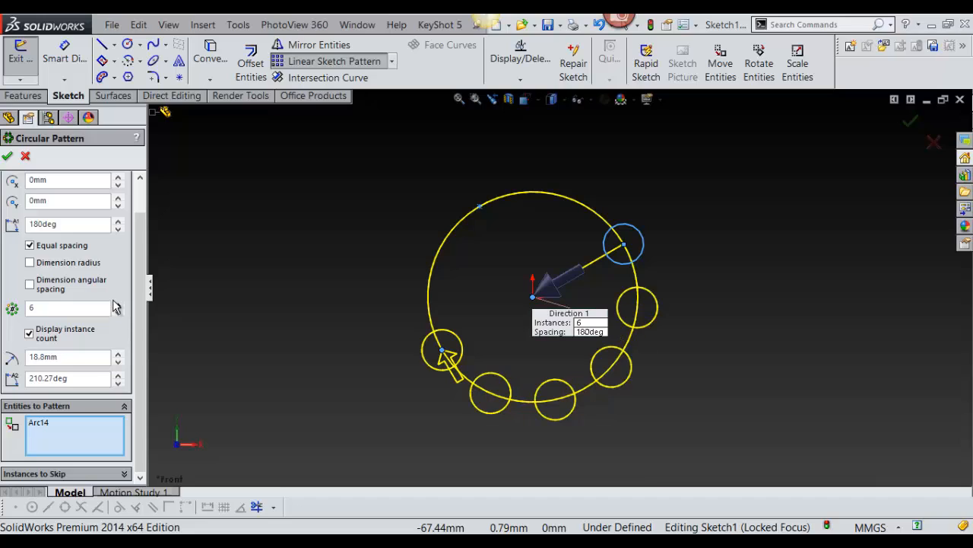
# Step: Set the circular pattern's total angle to 360 degrees, and cancel the pattern
pyautogui.moveTo(85, 226); pyautogui.dragTo(7, 229)
pyautogui.write('3')
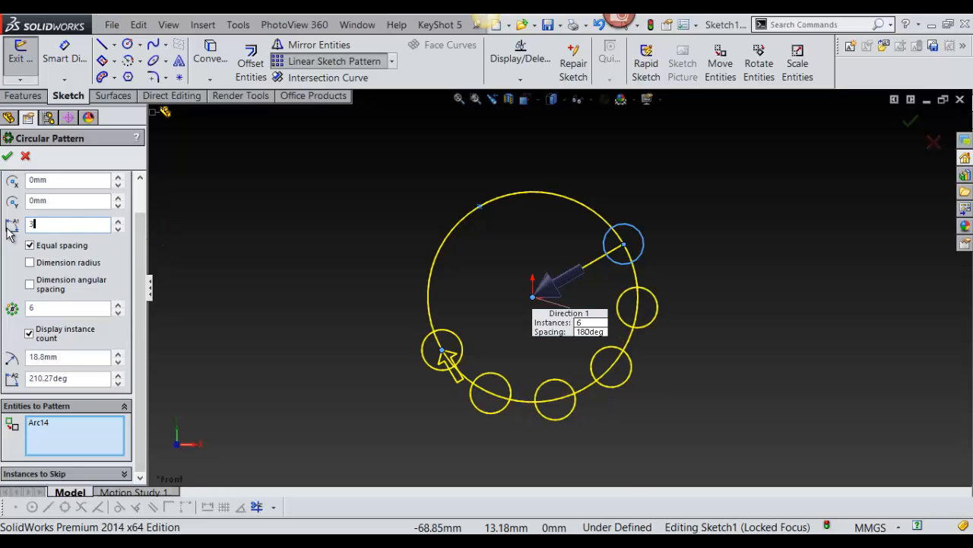
pyautogui.write('60')
pyautogui.press('Return')
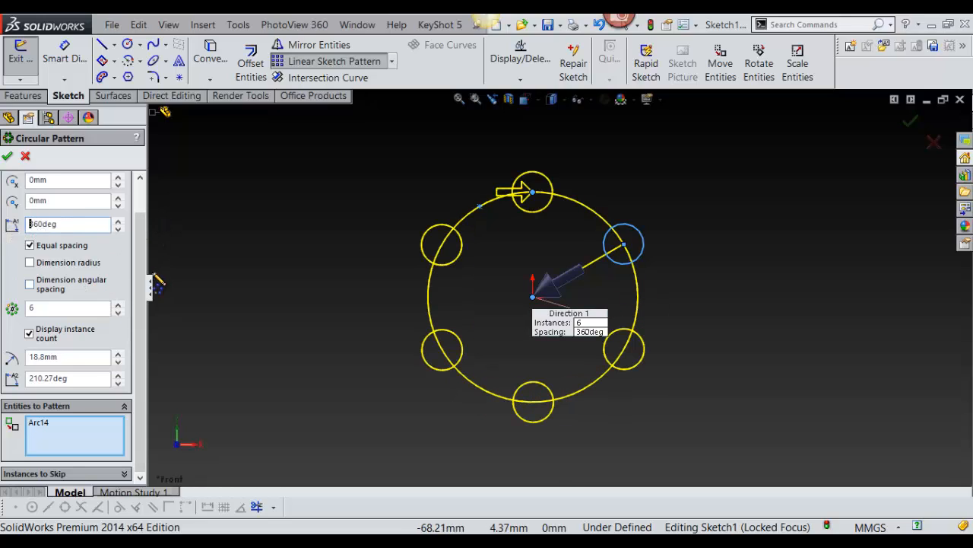
pyautogui.scroll(1, 91, 449)
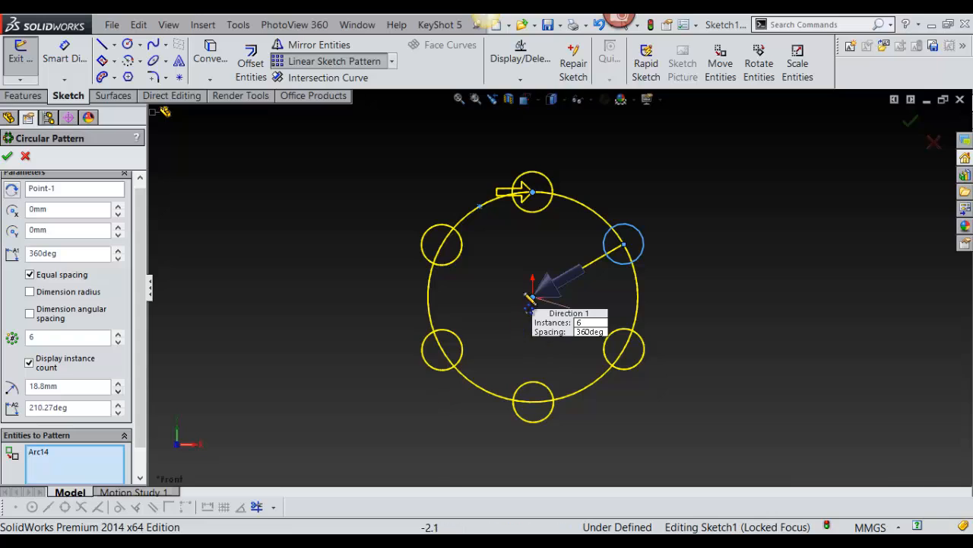
pyautogui.moveTo(476, 271); pyautogui.dragTo(436, 283, button='right')
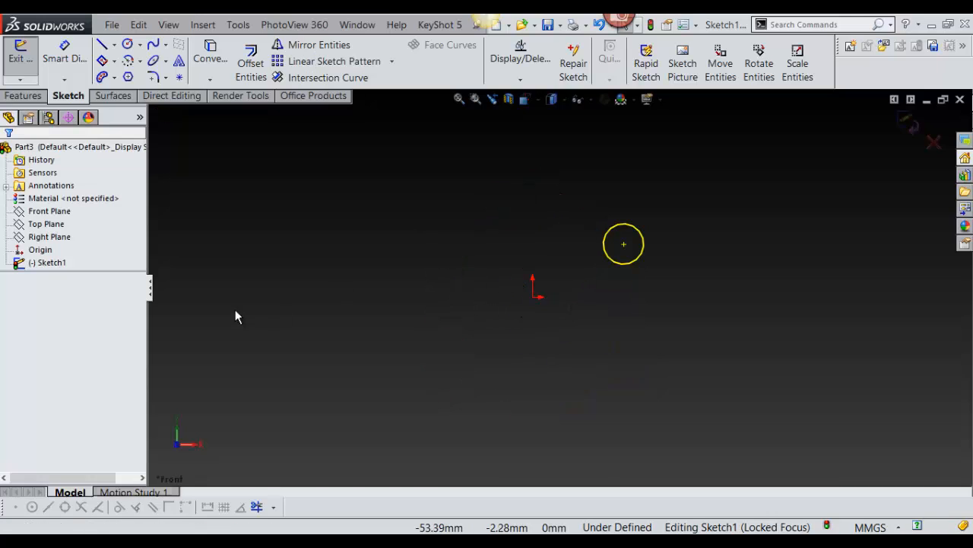
pyautogui.click(391, 60)
pyautogui.click(365, 94)
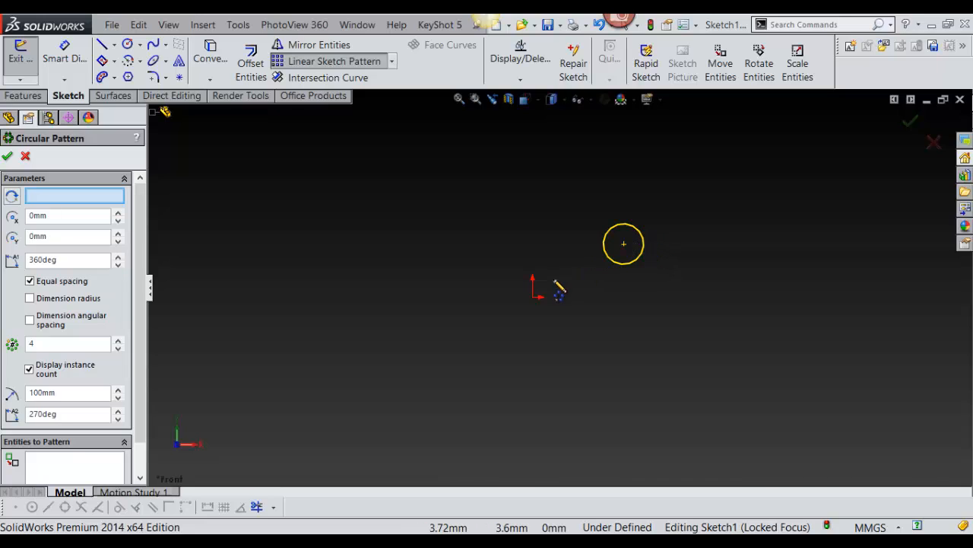
pyautogui.moveTo(748, 223); pyautogui.dragTo(678, 231, button='right')
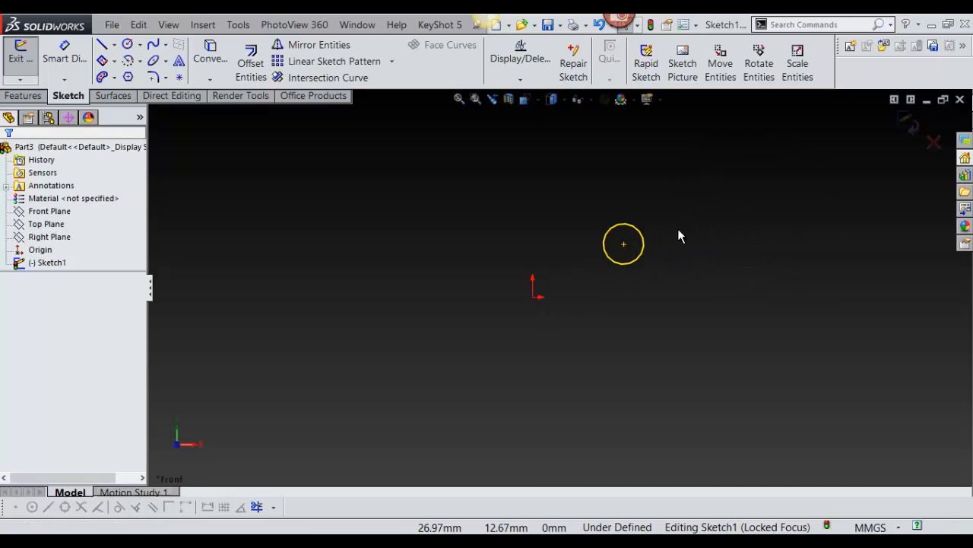
# Step: Start another Circular Sketch Pattern with the origin as its centre and the circle as the entity to pattern
pyautogui.click(391, 61)
pyautogui.click(348, 94)
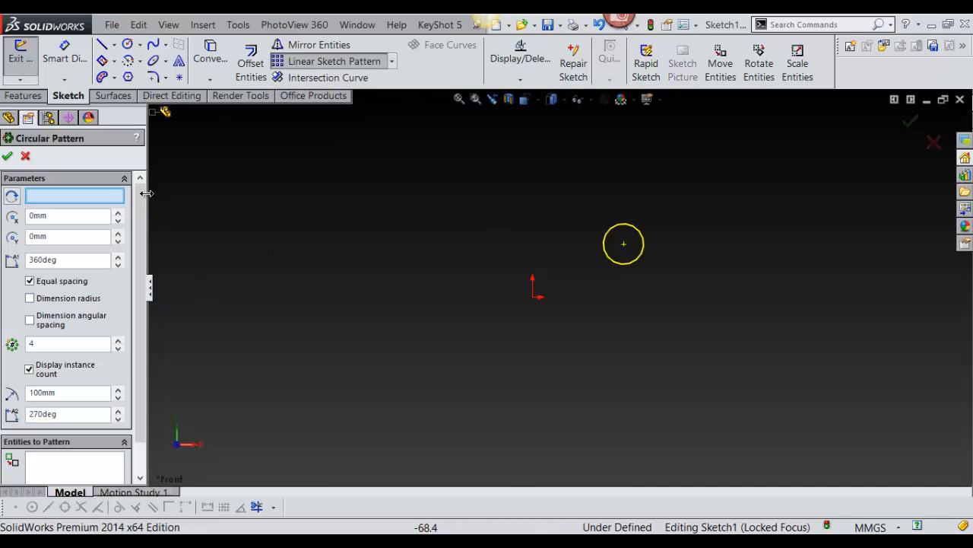
pyautogui.click(535, 297)
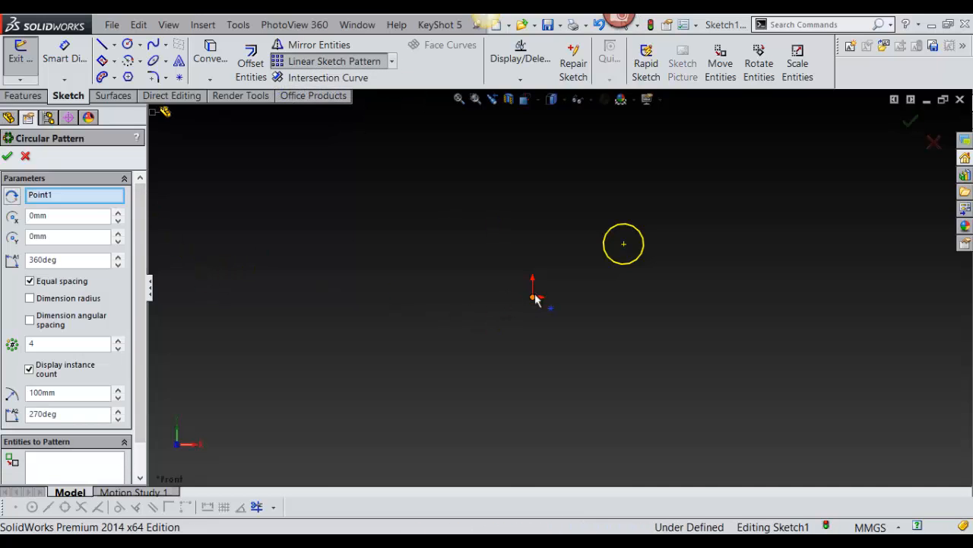
pyautogui.click(643, 244)
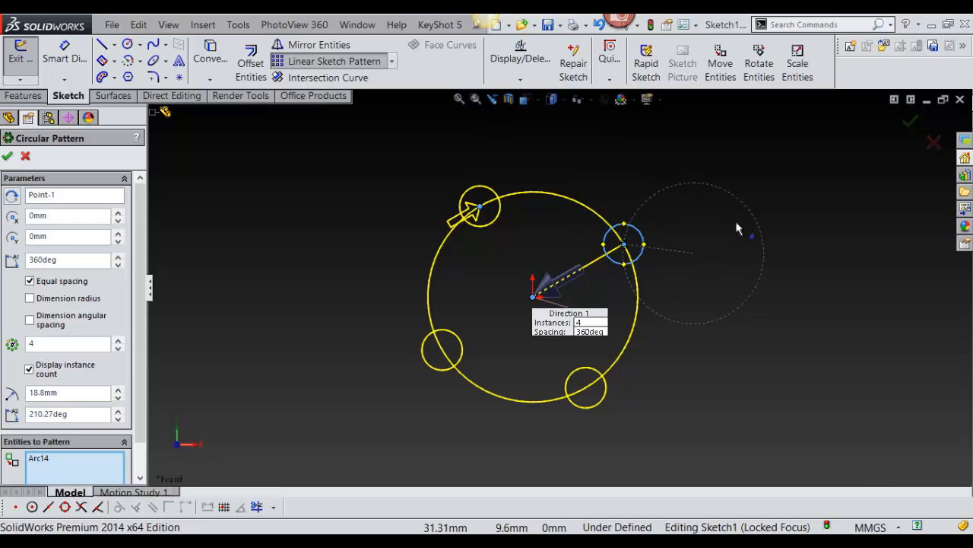
# Step: Move the pattern centre to about X 40, Y 15.35 mm, to about X -9.57, Y 16.12 mm, and back onto the origin
pyautogui.click(758, 214)
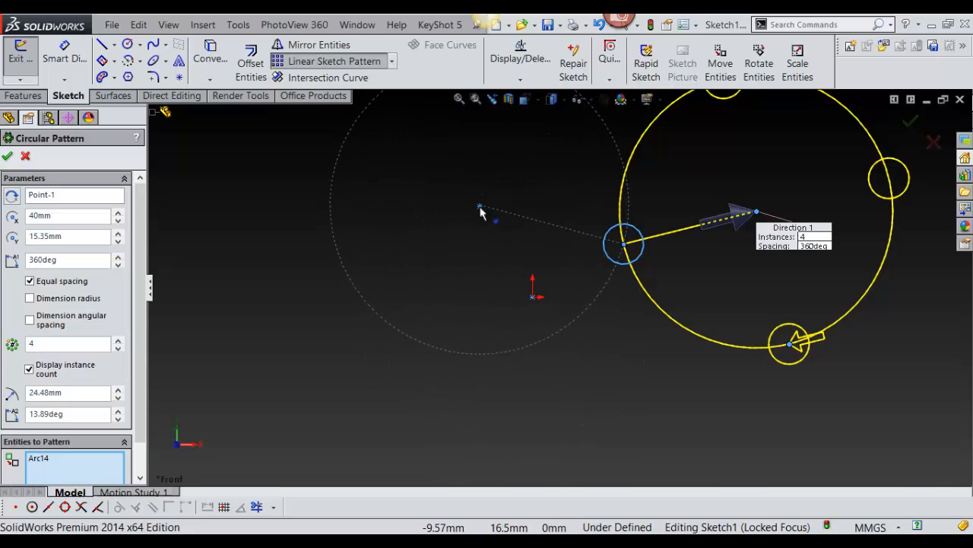
pyautogui.moveTo(479, 208); pyautogui.dragTo(480, 207)
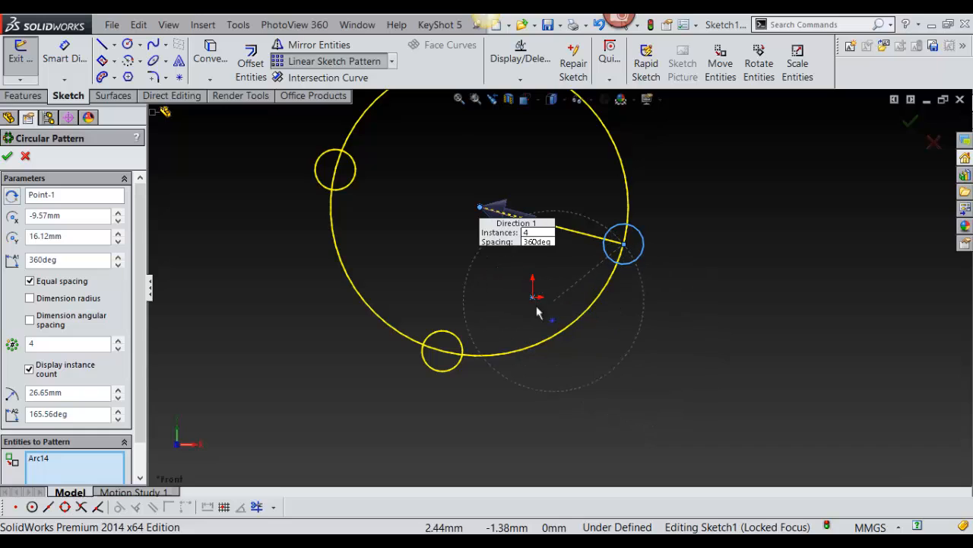
pyautogui.moveTo(536, 305); pyautogui.dragTo(533, 297)
pyautogui.scroll(2, 588, 266)
pyautogui.scroll(-1, 608, 269)
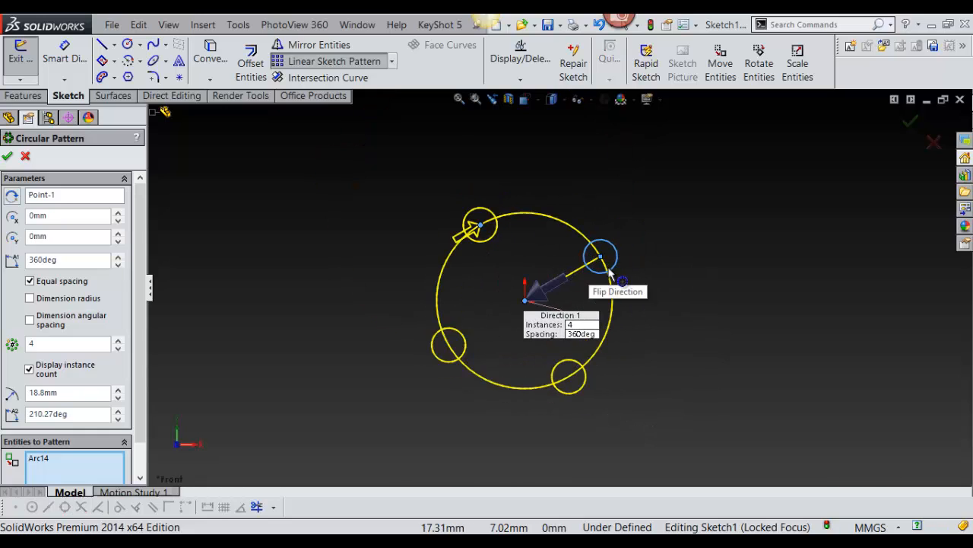
pyautogui.scroll(-1, 620, 258)
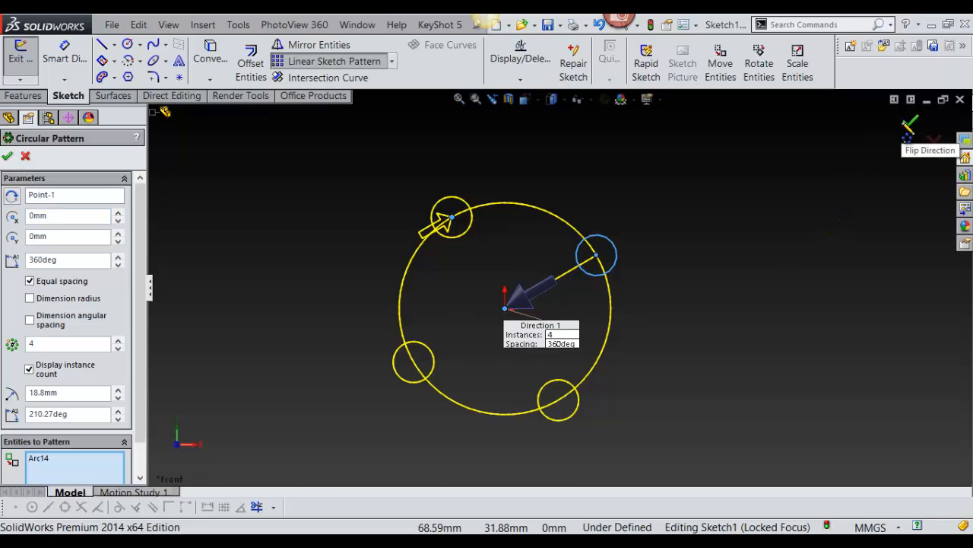
# Step: Try bringing up the sketch shortcut bar and Smart Dimension through mouse gestures, leaving the circular pattern
pyautogui.press('s')
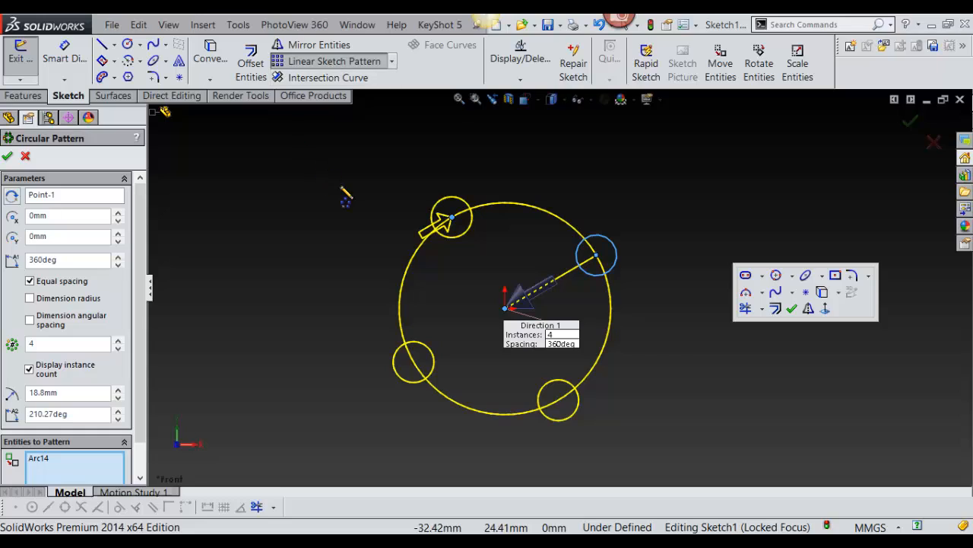
pyautogui.moveTo(355, 199); pyautogui.dragTo(313, 242, button='right')
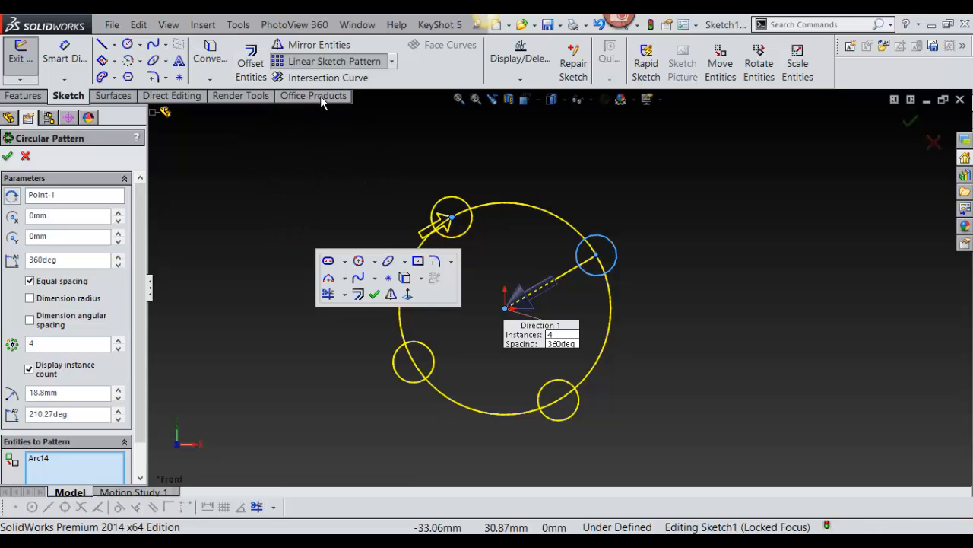
pyautogui.moveTo(352, 228); pyautogui.dragTo(313, 254, button='right')
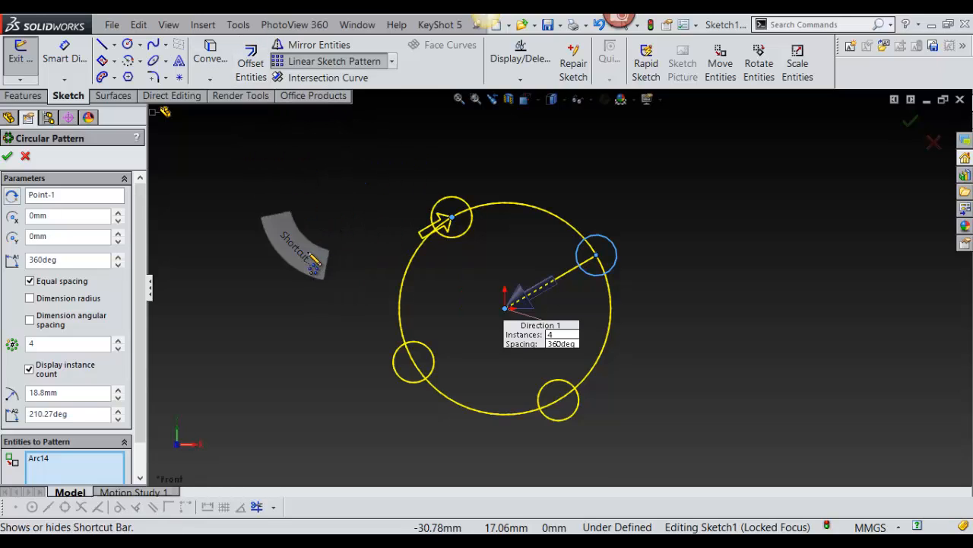
pyautogui.moveTo(398, 174); pyautogui.dragTo(365, 207, button='right')
pyautogui.moveTo(408, 163); pyautogui.dragTo(408, 126, button='right')
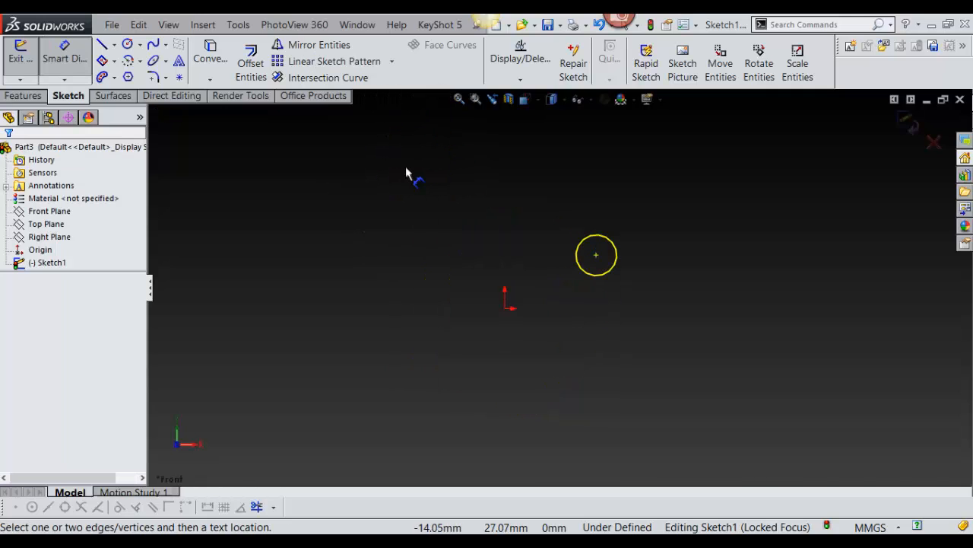
pyautogui.moveTo(401, 229); pyautogui.dragTo(397, 190, button='right')
pyautogui.moveTo(413, 248); pyautogui.dragTo(368, 304, button='right')
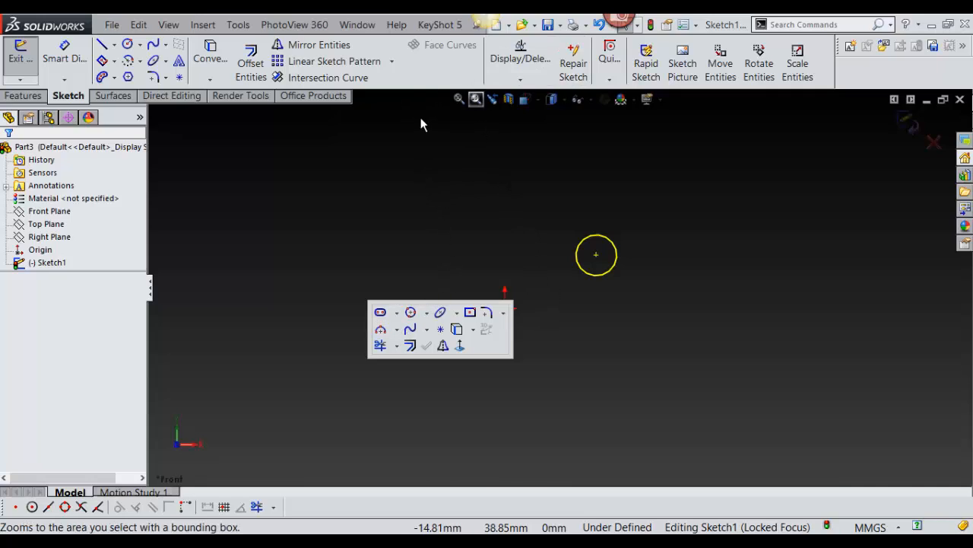
# Step: Dimension the circle's diameter with Smart Dimension, placing the dimension to the circle's right
pyautogui.click(78, 53)
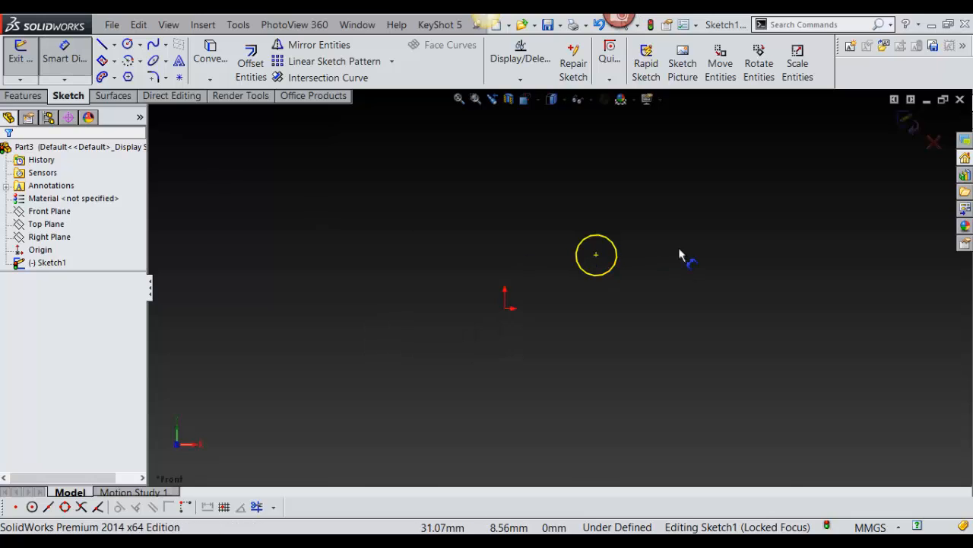
pyautogui.press('Escape')
pyautogui.click(616, 256)
pyautogui.click(637, 200)
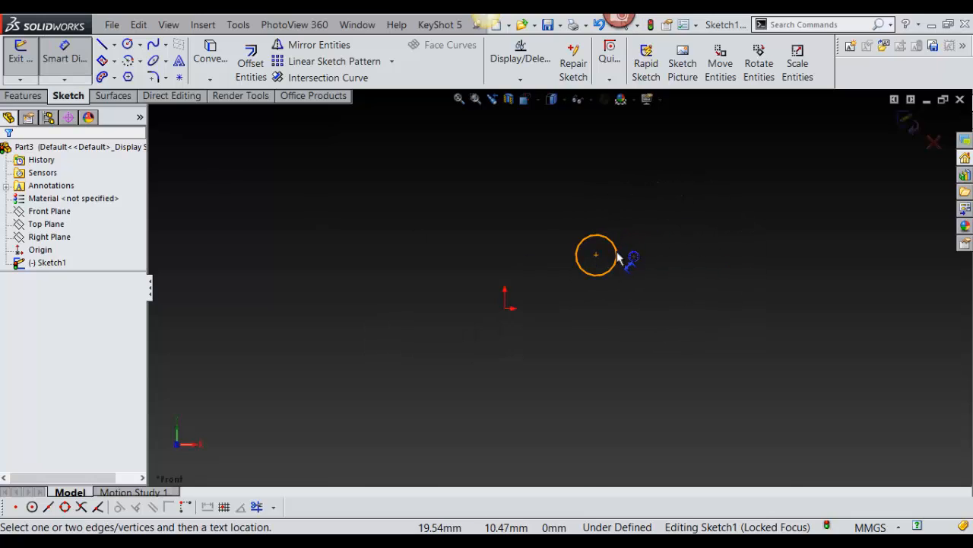
pyautogui.click(743, 267)
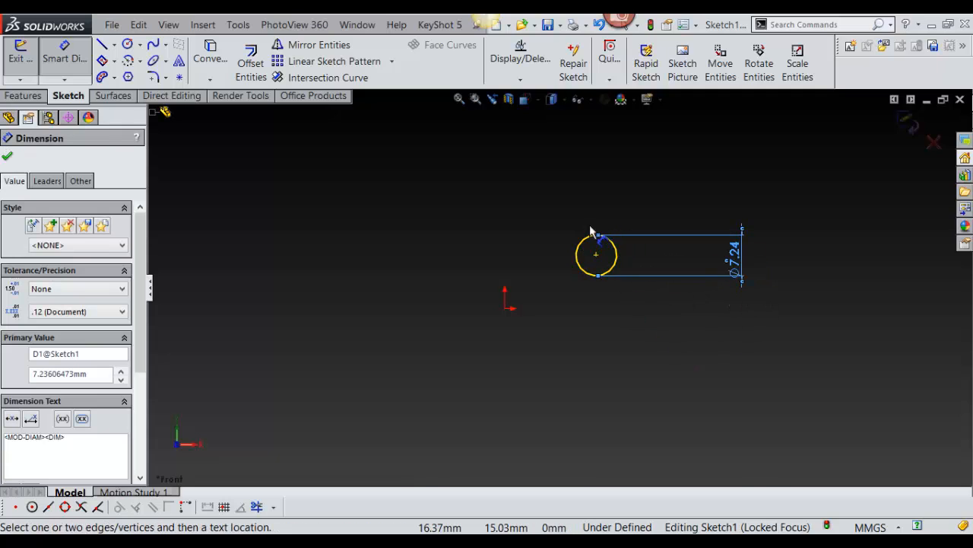
# Step: Draw a vertical line about 21.3 mm long above and slightly left of the origin, and dimension its length
pyautogui.moveTo(497, 253); pyautogui.dragTo(519, 274, button='right')
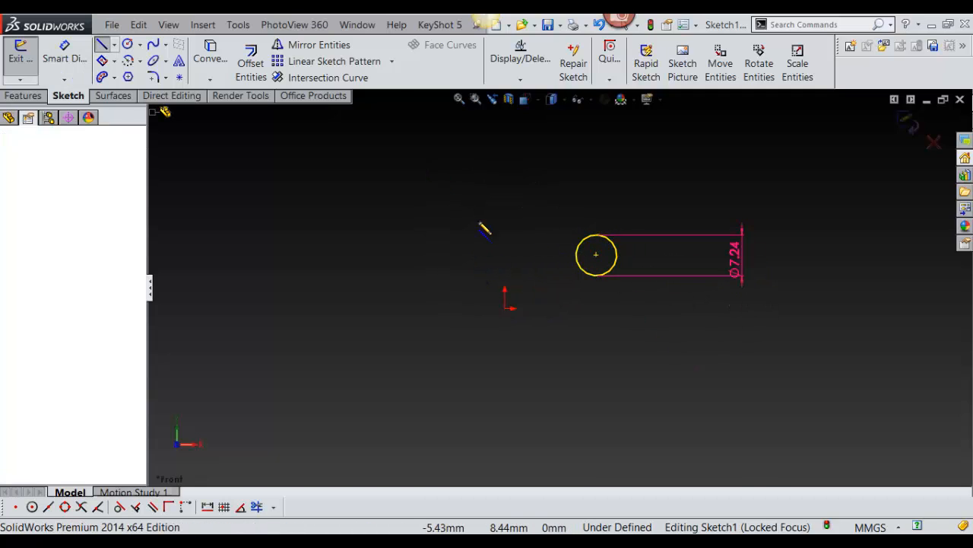
pyautogui.click(474, 261)
pyautogui.click(490, 152)
pyautogui.moveTo(536, 220); pyautogui.dragTo(523, 169, button='right')
pyautogui.click(474, 210)
pyautogui.click(537, 190)
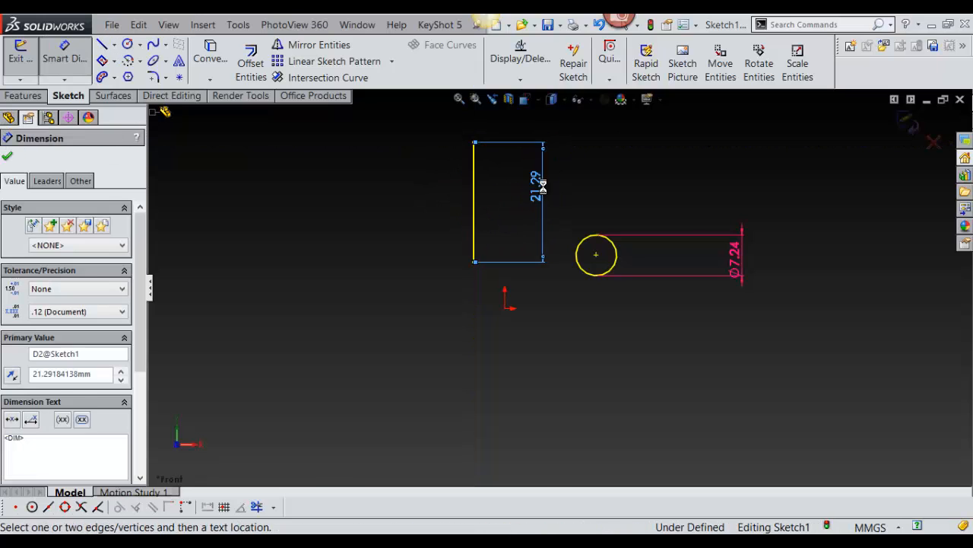
pyautogui.press('Return')
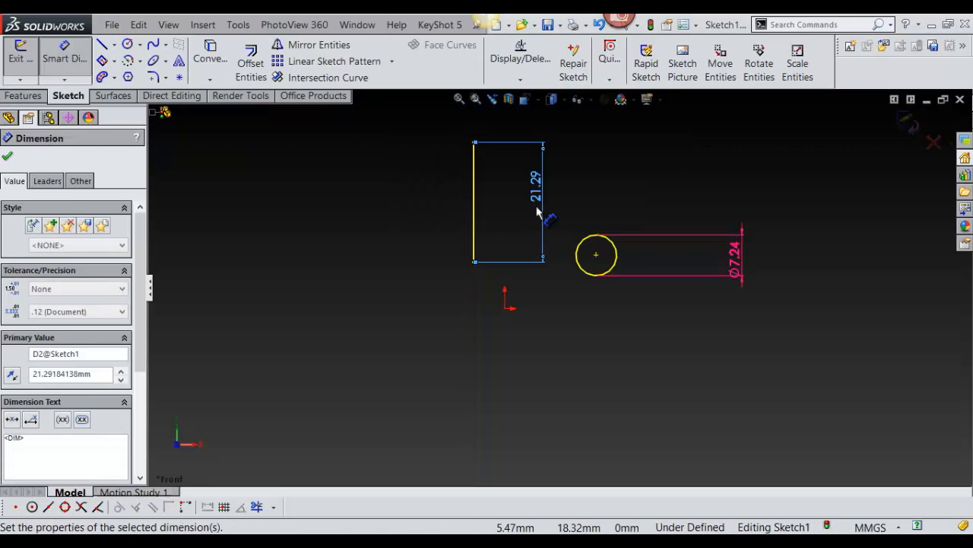